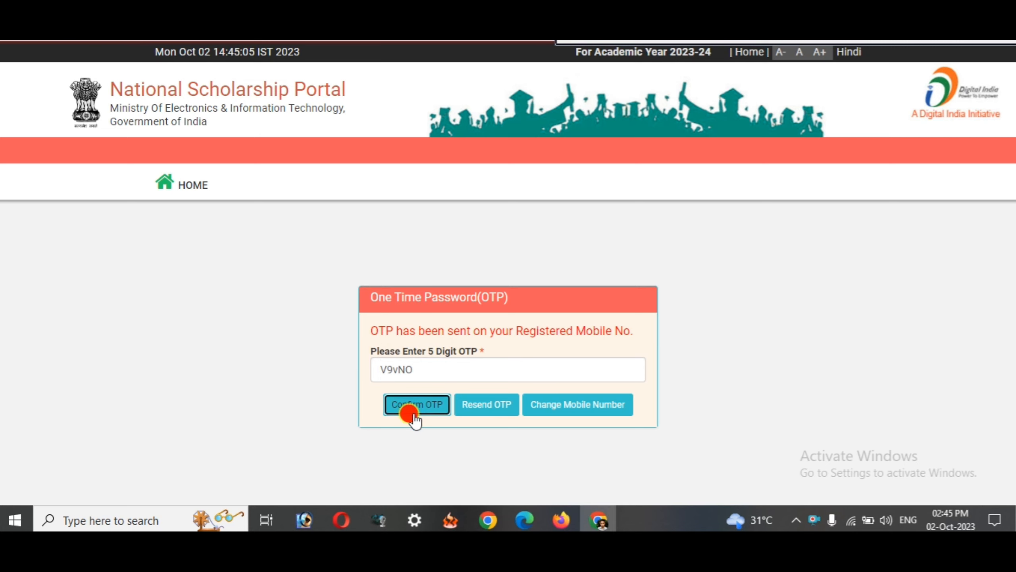
- Confirm the 5-digit OTP from the registered mobile to bring up Change Password
left_click(412, 414)
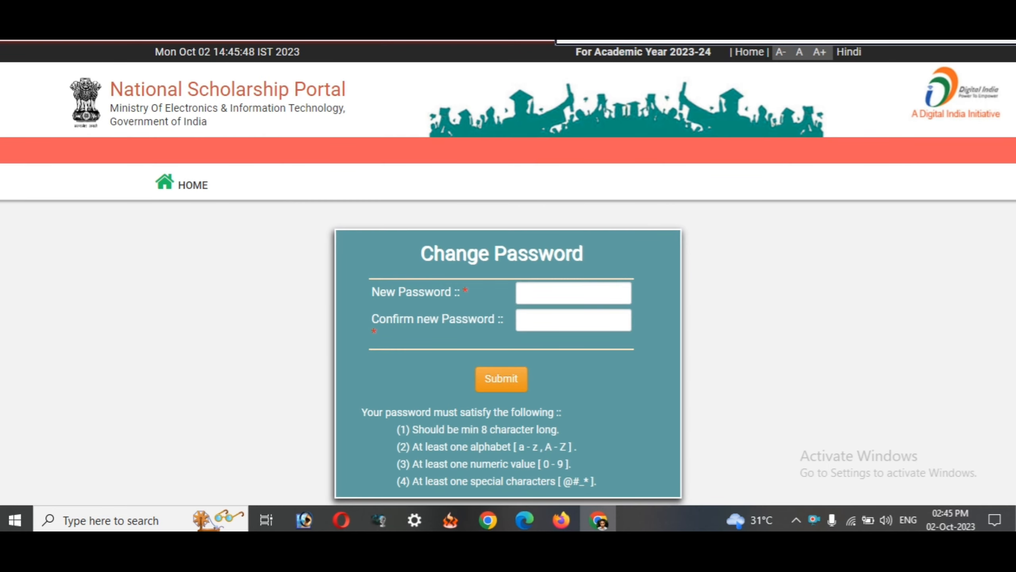
left_click(648, 42)
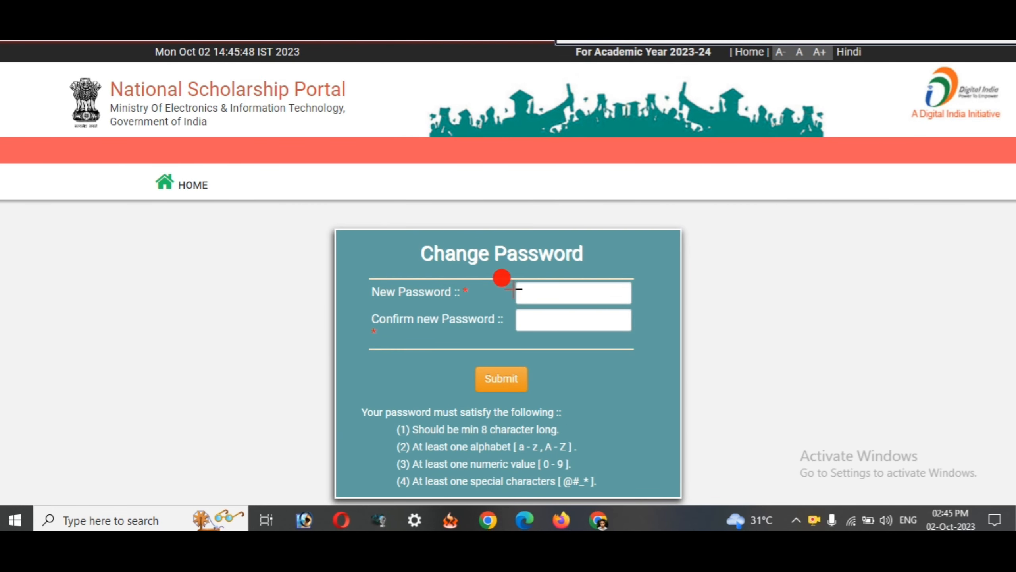
left_click_drag(507, 277, 549, 298)
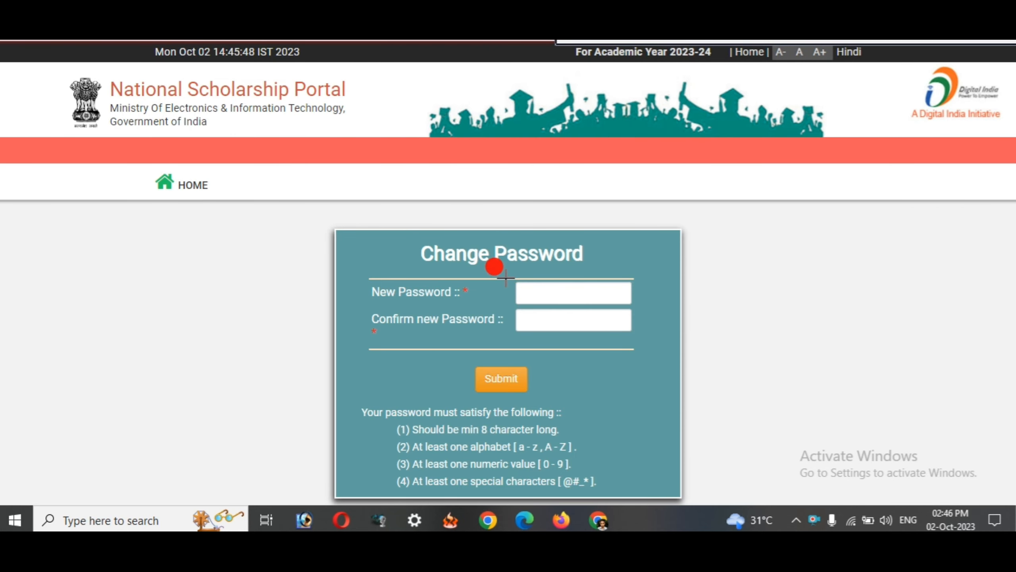
left_click_drag(506, 276, 643, 302)
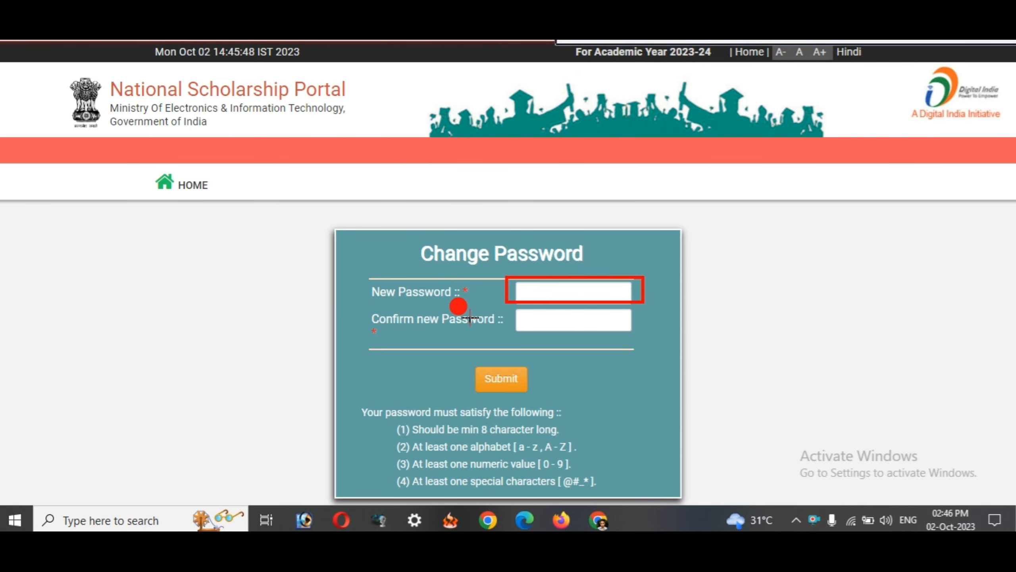
left_click_drag(513, 309, 650, 331)
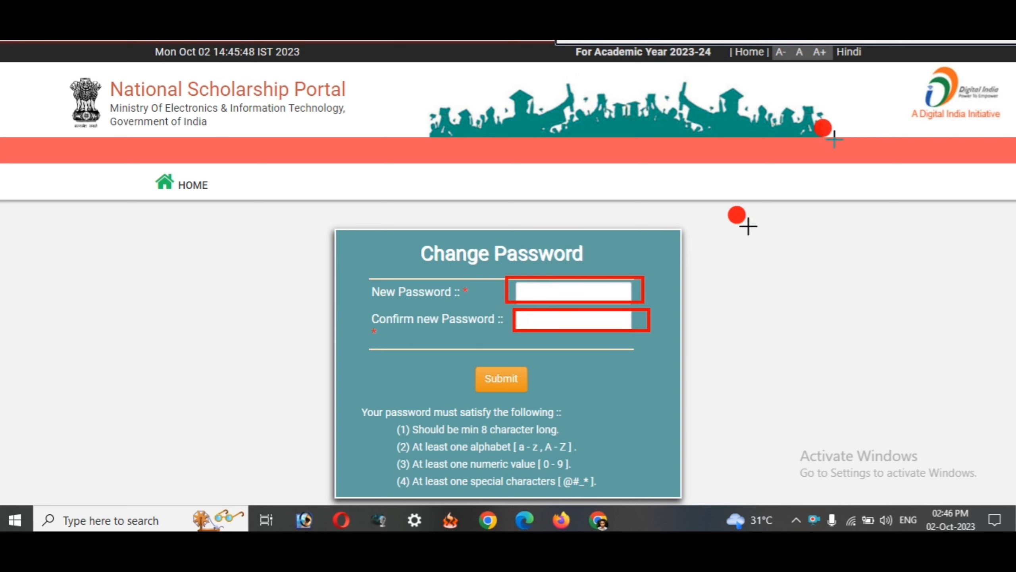
left_click(980, 42)
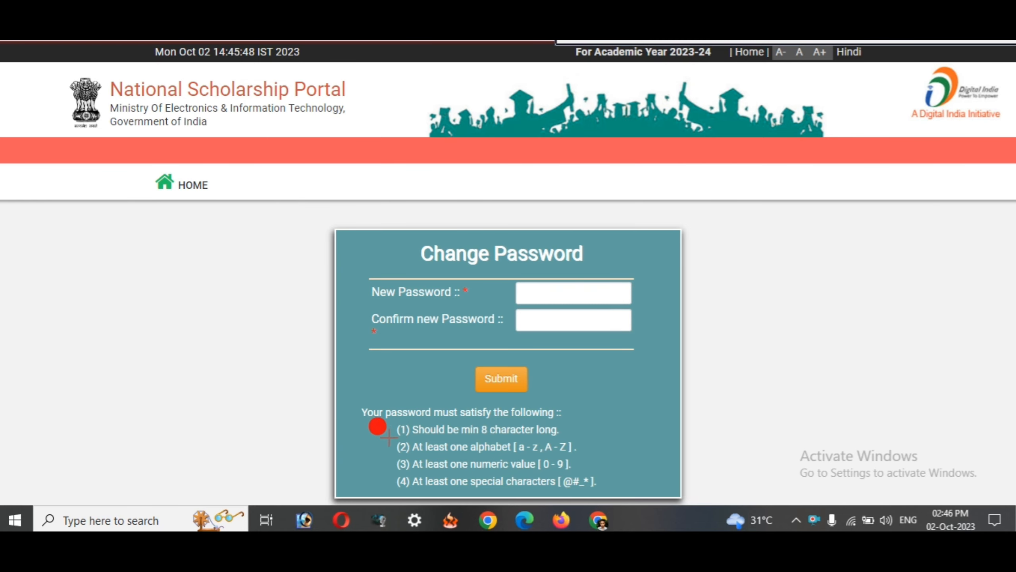
mouse_move(376, 423)
left_mouse_down()
mouse_move(539, 456)
mouse_move(607, 494)
left_mouse_up()
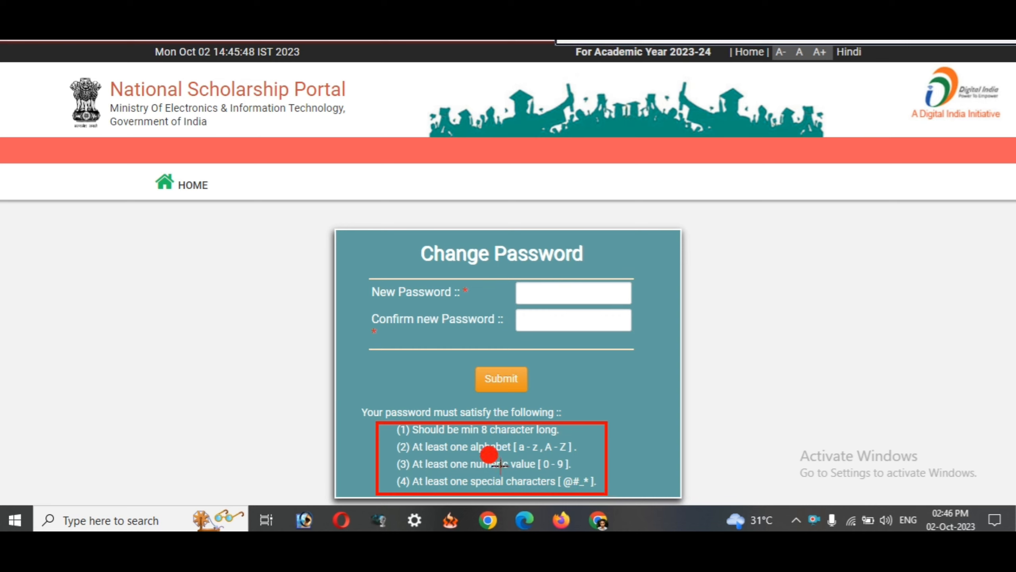
left_click_drag(391, 440, 579, 455)
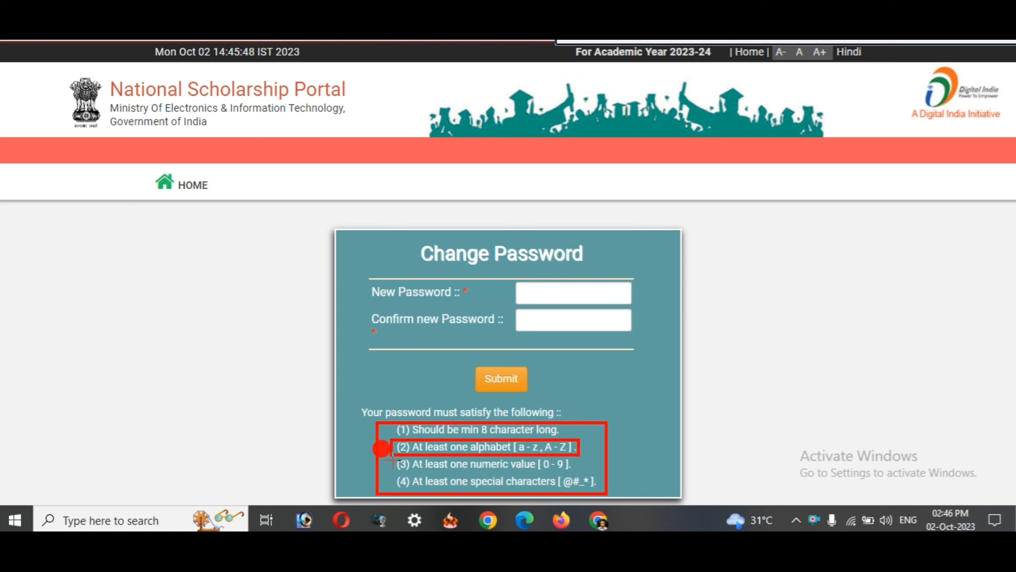
left_click_drag(392, 461, 575, 471)
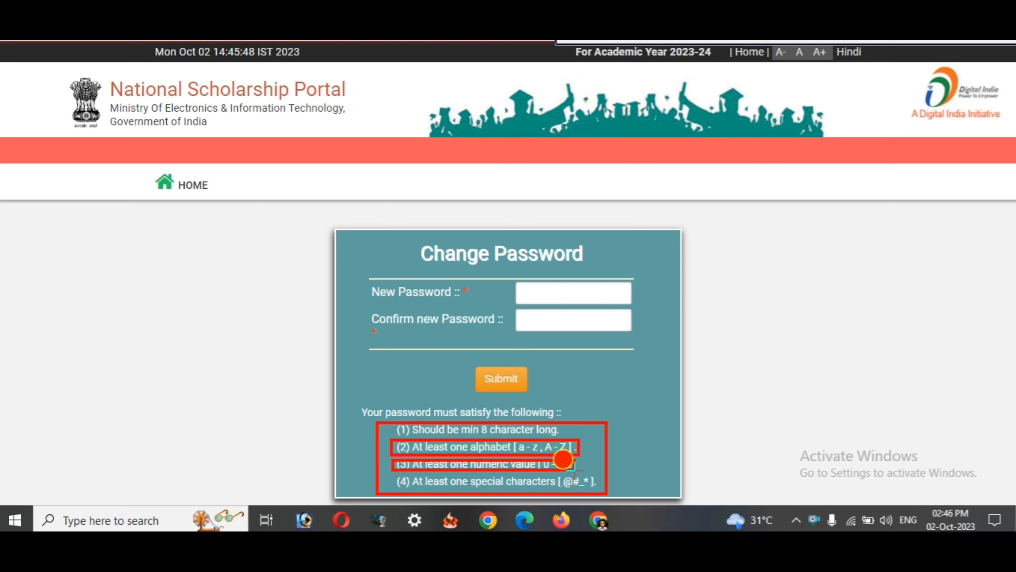
left_click_drag(394, 473, 601, 489)
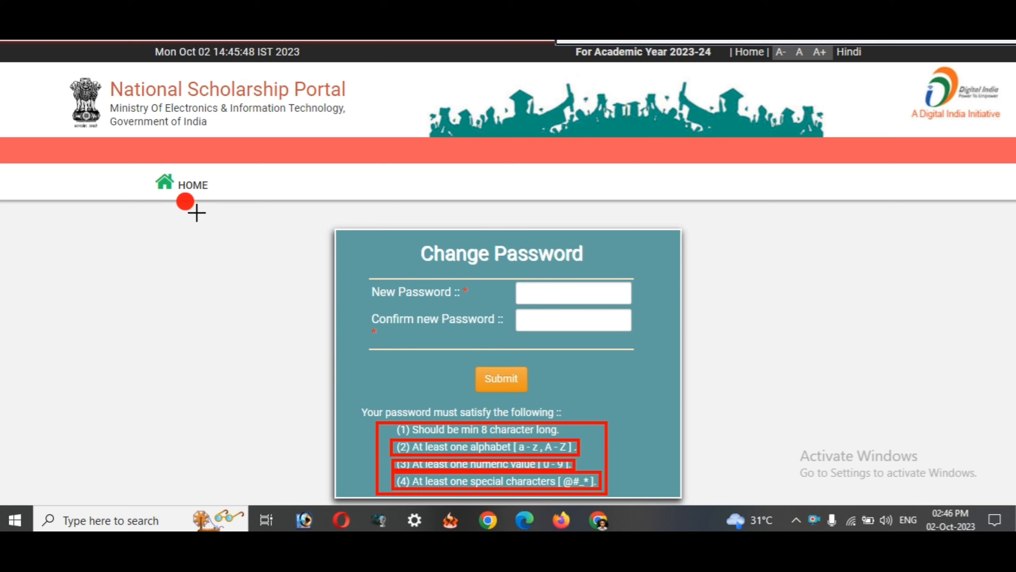
mouse_move(103, 219)
left_mouse_down()
mouse_move(164, 250)
mouse_move(225, 263)
left_mouse_up()
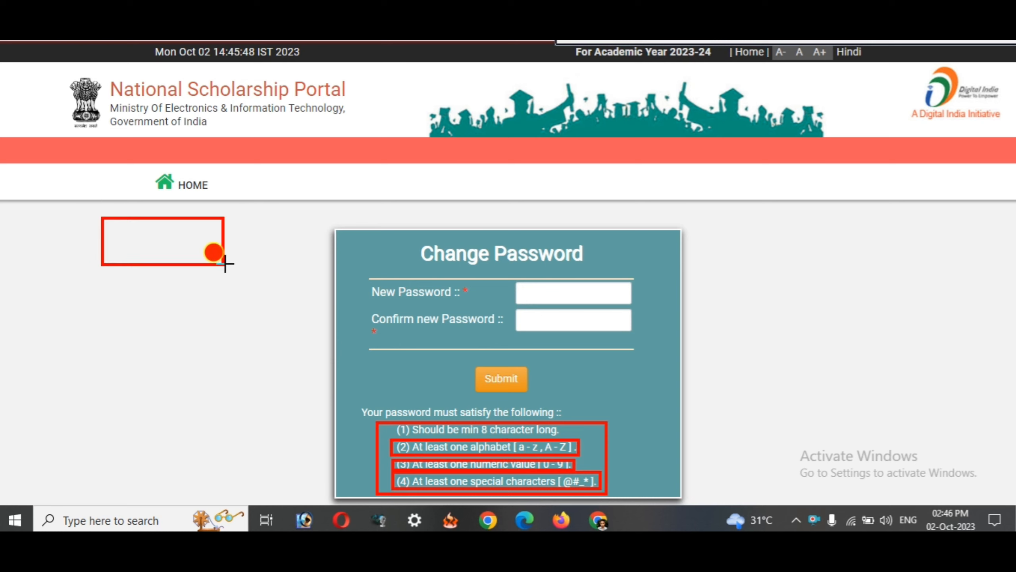
left_click_drag(75, 194, 119, 267)
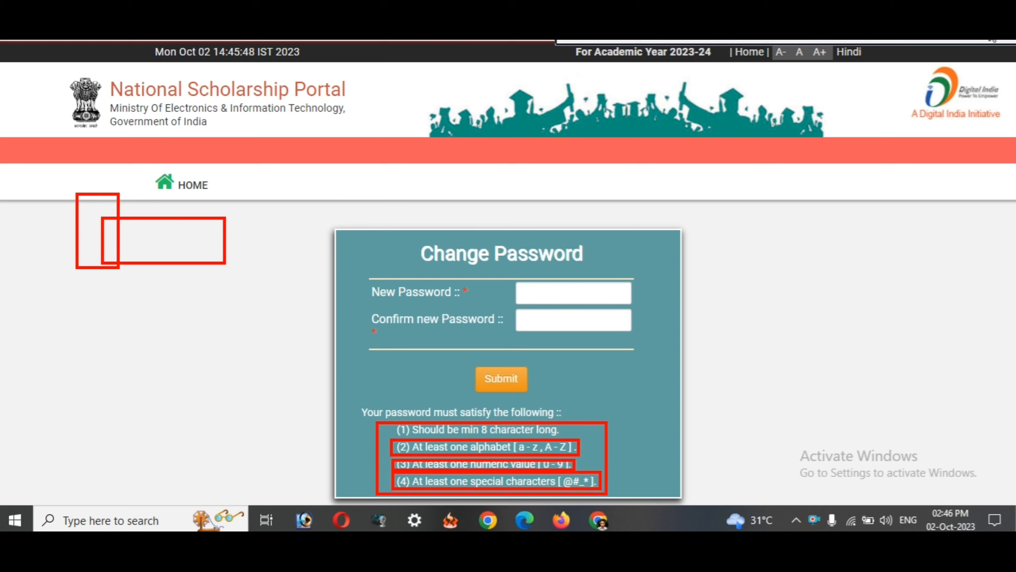
key("Escape")
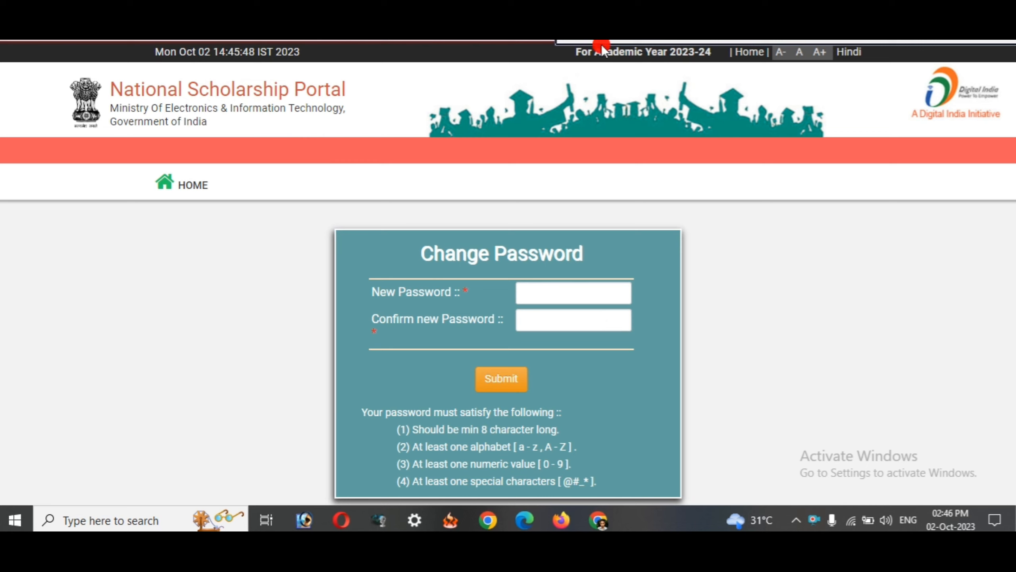
left_click_drag(288, 136, 307, 205)
mouse_move(297, 165)
left_mouse_down()
mouse_move(265, 170)
mouse_move(302, 123)
left_mouse_up()
key("Escape")
mouse_move(249, 141)
left_mouse_down()
mouse_move(227, 132)
mouse_move(258, 148)
mouse_move(237, 186)
left_mouse_up()
mouse_move(314, 138)
left_mouse_down()
mouse_move(316, 160)
mouse_move(370, 121)
mouse_move(383, 173)
mouse_move(412, 120)
mouse_move(444, 164)
mouse_move(476, 106)
mouse_move(490, 176)
left_mouse_up()
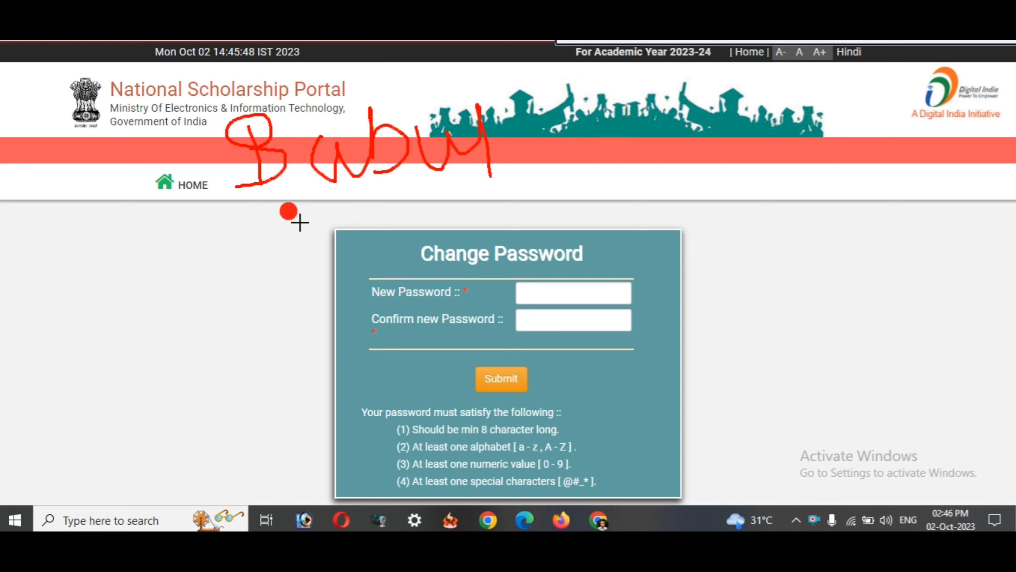
mouse_move(232, 213)
left_mouse_down()
mouse_move(285, 180)
mouse_move(250, 94)
mouse_move(216, 158)
mouse_move(256, 203)
left_mouse_up()
left_click_drag(314, 192, 500, 165)
key("e")
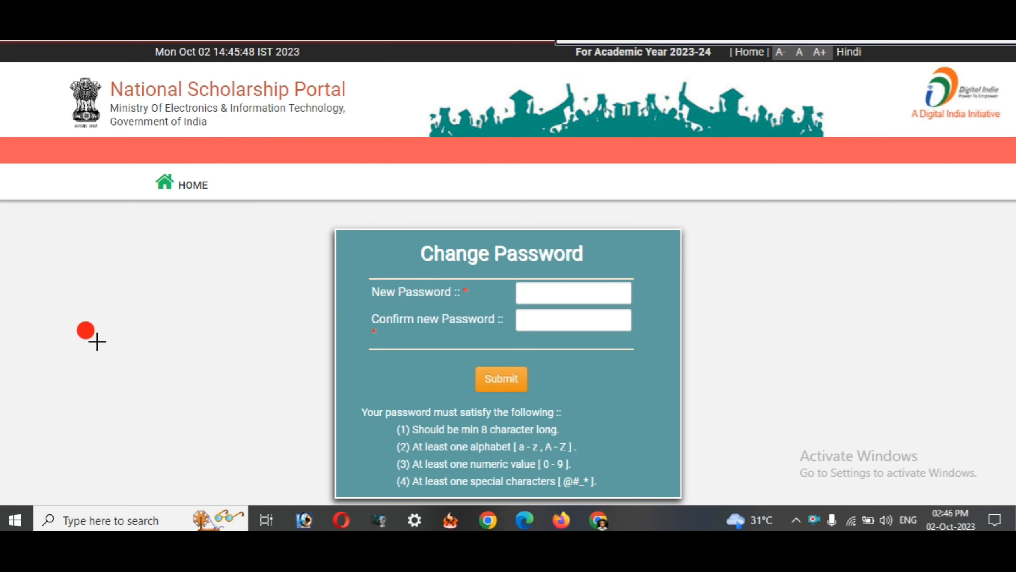
mouse_move(44, 314)
left_mouse_down()
mouse_move(62, 344)
mouse_move(37, 298)
mouse_move(56, 320)
mouse_move(100, 336)
mouse_move(65, 368)
left_mouse_up()
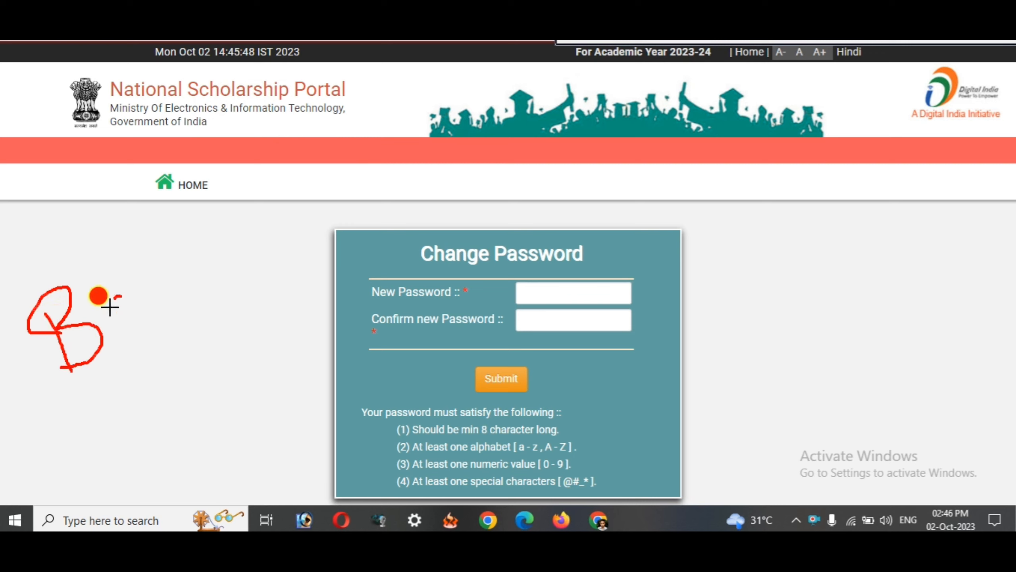
mouse_move(108, 301)
left_mouse_down()
mouse_move(128, 313)
mouse_move(147, 305)
mouse_move(129, 250)
left_mouse_up()
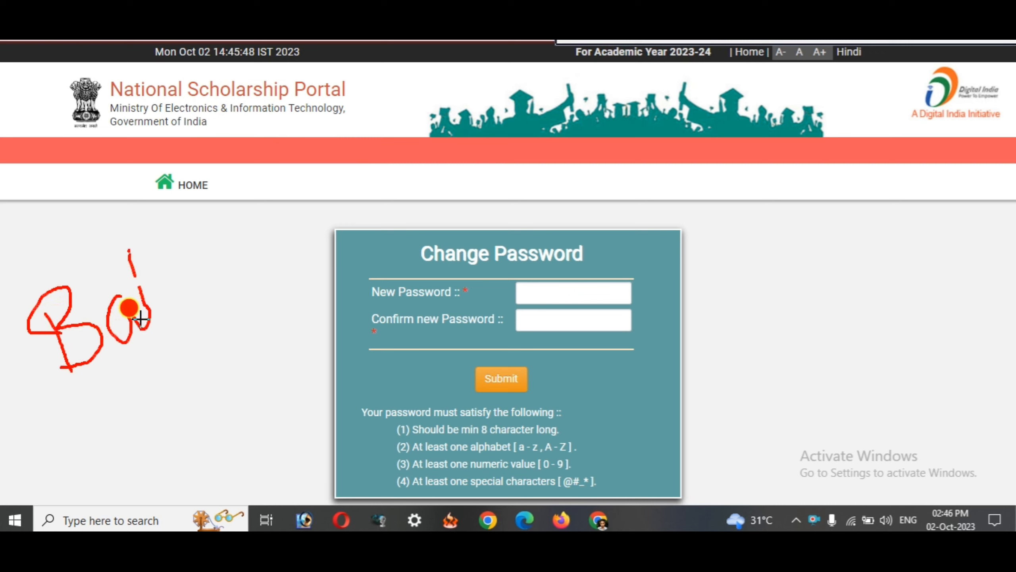
mouse_move(148, 297)
left_mouse_down()
mouse_move(180, 275)
mouse_move(206, 274)
mouse_move(212, 227)
mouse_move(246, 300)
left_mouse_up()
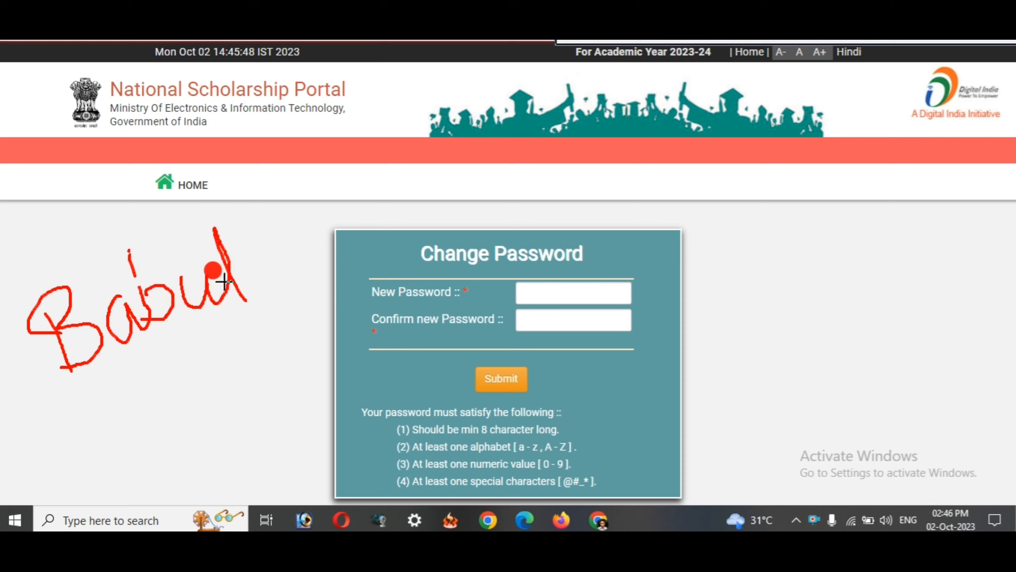
mouse_move(270, 253)
left_mouse_down()
mouse_move(304, 266)
mouse_move(250, 276)
mouse_move(340, 242)
left_mouse_up()
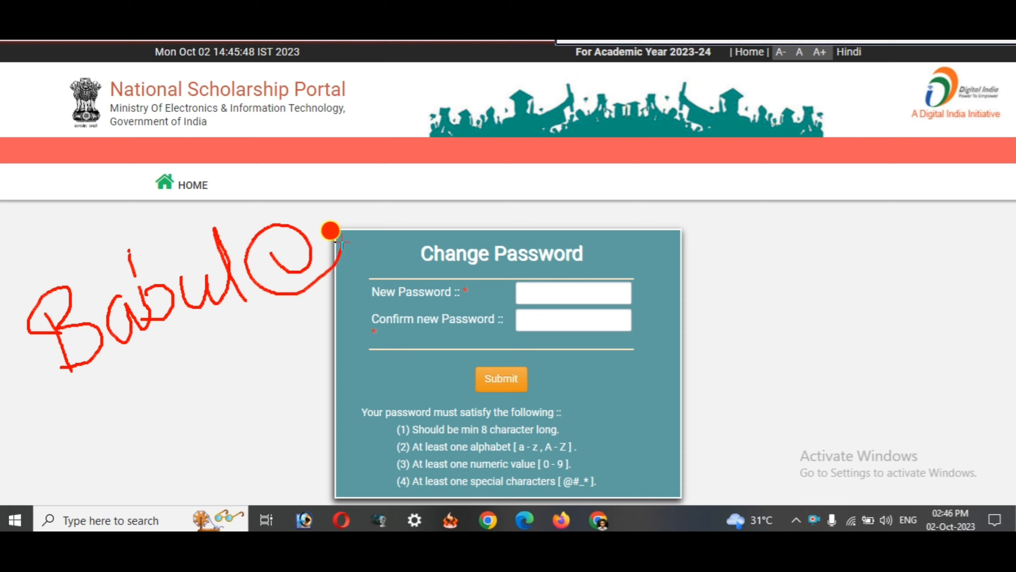
mouse_move(263, 353)
left_mouse_down()
mouse_move(288, 332)
mouse_move(316, 387)
left_mouse_up()
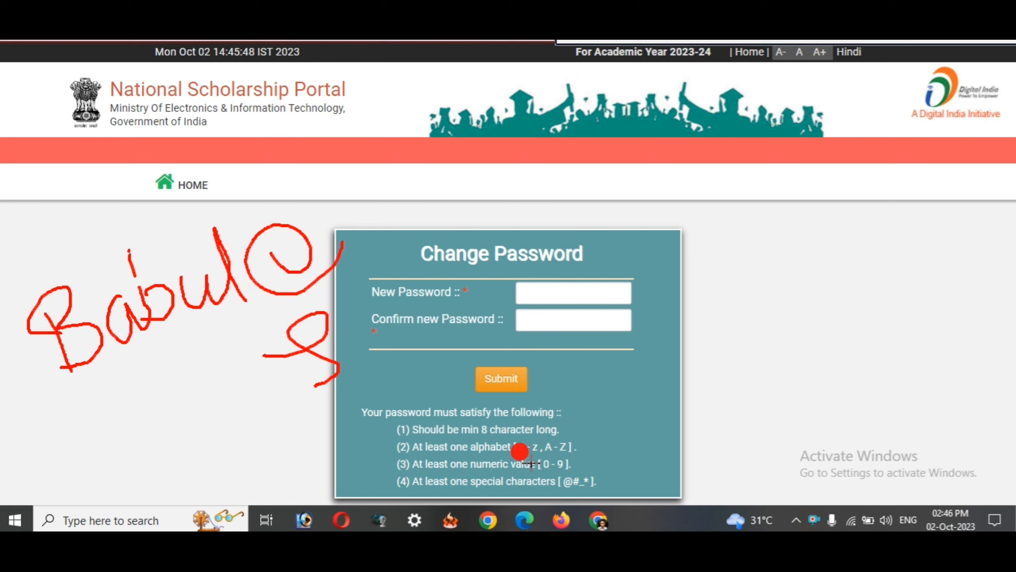
left_click_drag(442, 459, 611, 471)
left_click_drag(342, 196, 352, 250)
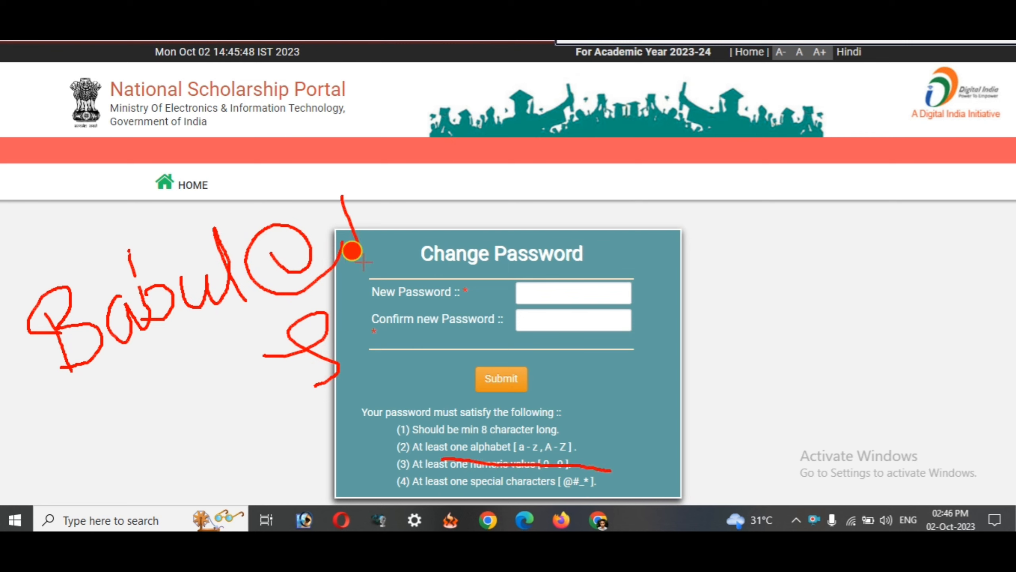
mouse_move(384, 191)
left_mouse_down()
mouse_move(394, 181)
mouse_move(468, 213)
mouse_move(485, 169)
mouse_move(493, 223)
mouse_move(471, 228)
left_mouse_up()
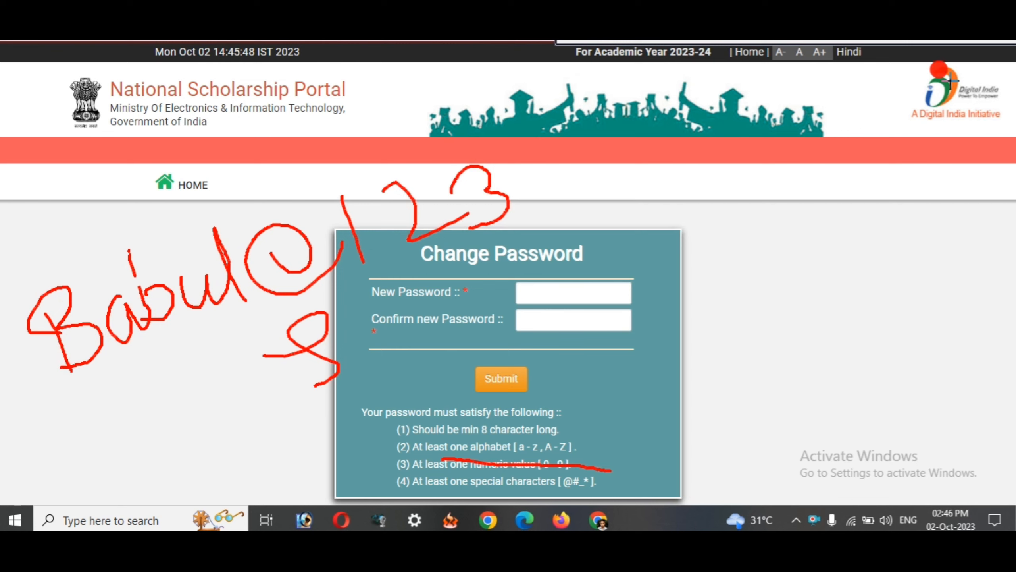
key("Escape")
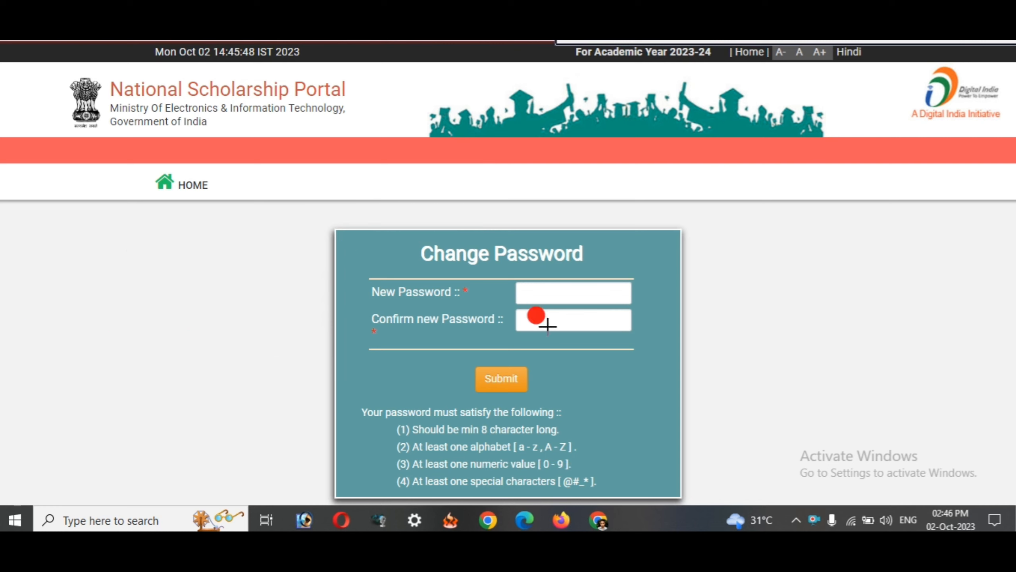
left_click_drag(452, 367, 538, 405)
key("Escape")
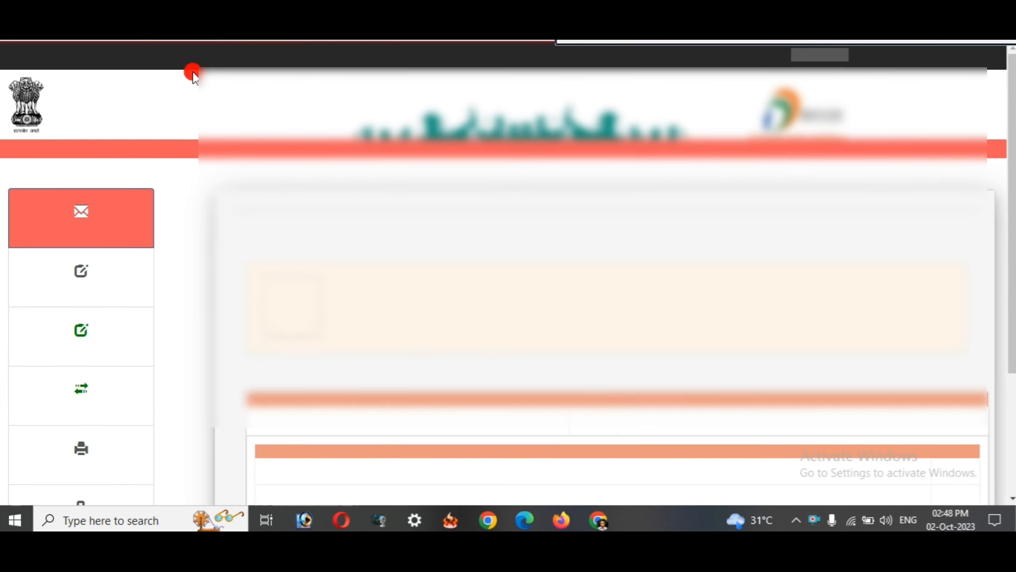
scroll(271, 175, "down", 4)
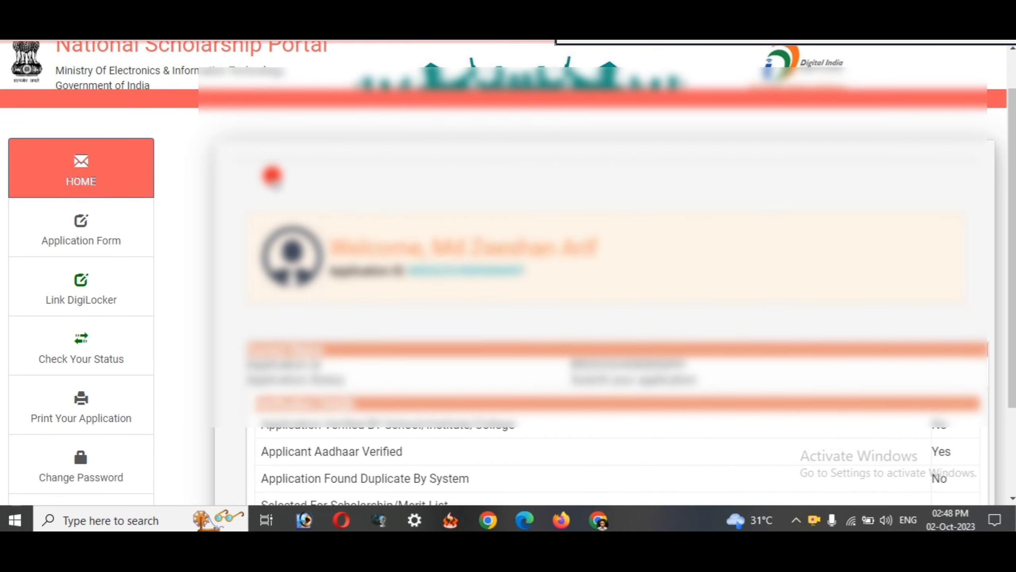
scroll(272, 175, "down", 1)
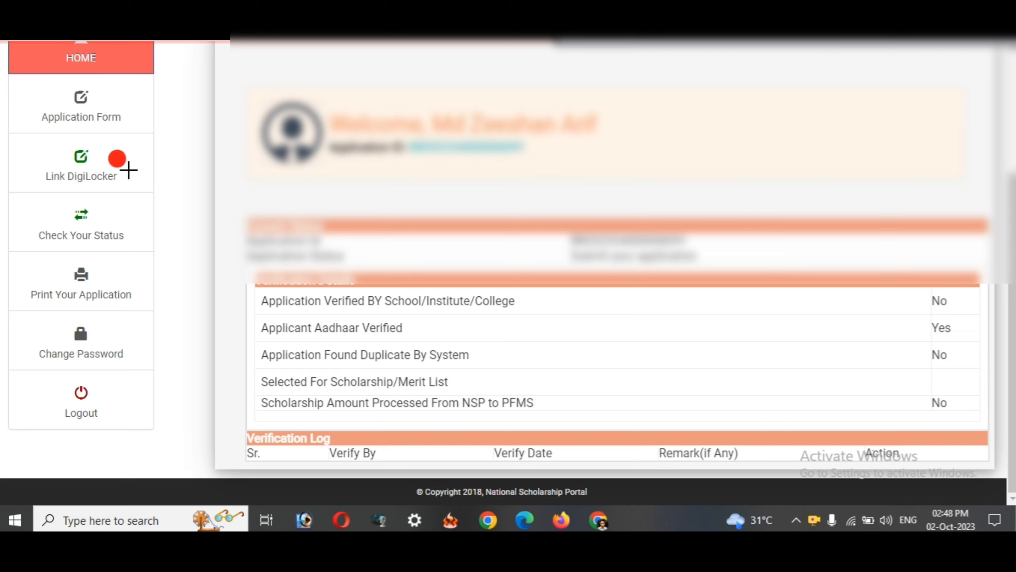
mouse_move(11, 80)
left_mouse_down()
mouse_move(120, 108)
mouse_move(144, 130)
left_mouse_up()
mouse_move(28, 142)
left_mouse_down()
mouse_move(56, 172)
mouse_move(128, 191)
left_mouse_up()
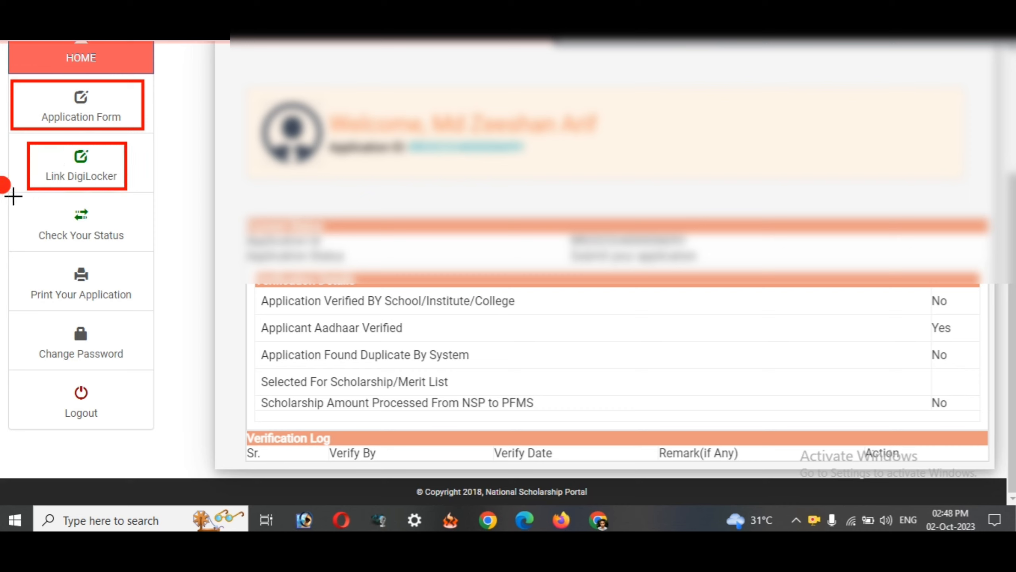
mouse_move(13, 196)
left_mouse_down()
mouse_move(131, 259)
mouse_move(145, 251)
left_mouse_up()
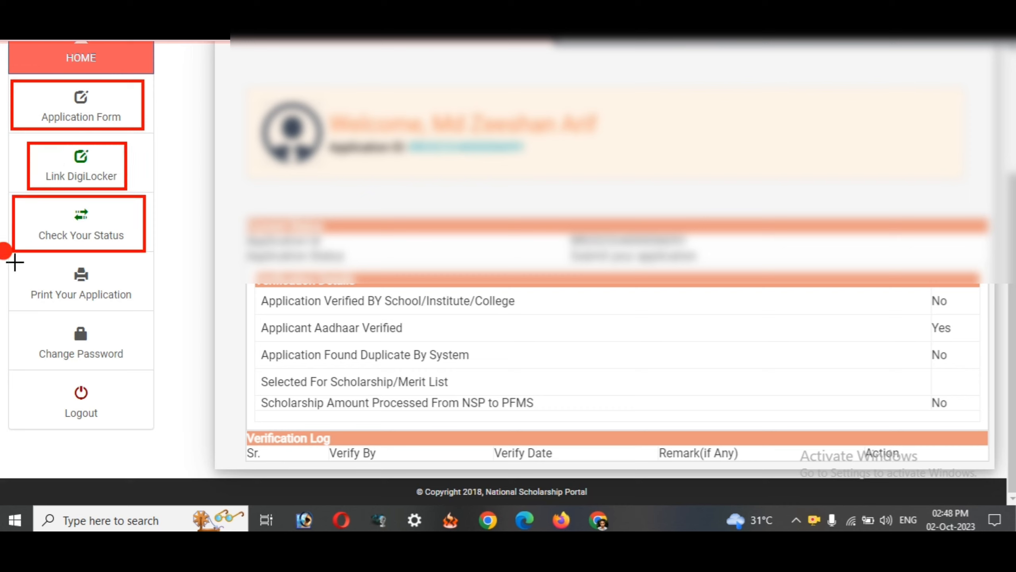
left_click_drag(8, 256, 141, 308)
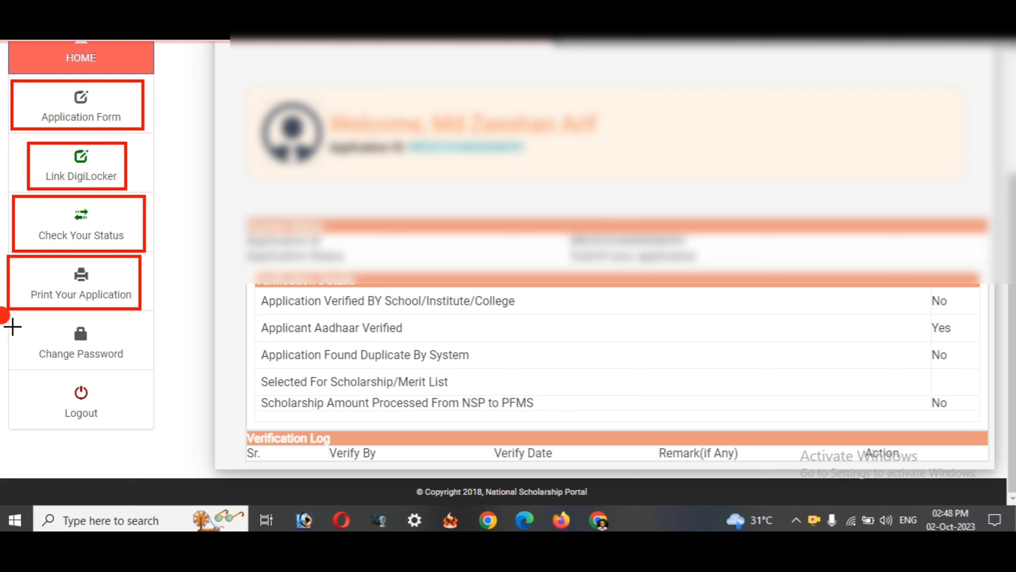
mouse_move(18, 315)
left_mouse_down()
mouse_move(68, 353)
mouse_move(147, 372)
left_mouse_up()
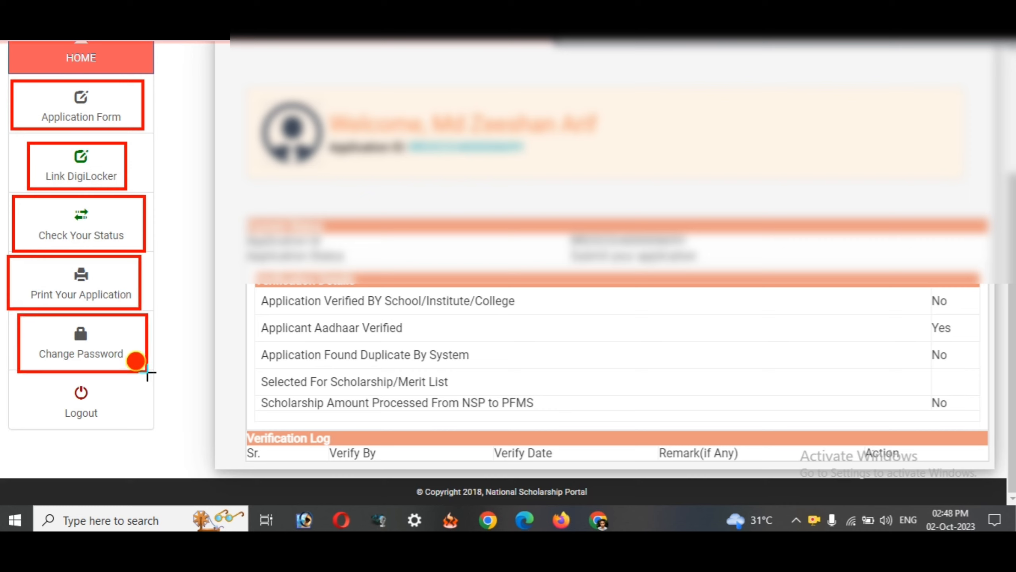
left_click_drag(22, 372, 137, 432)
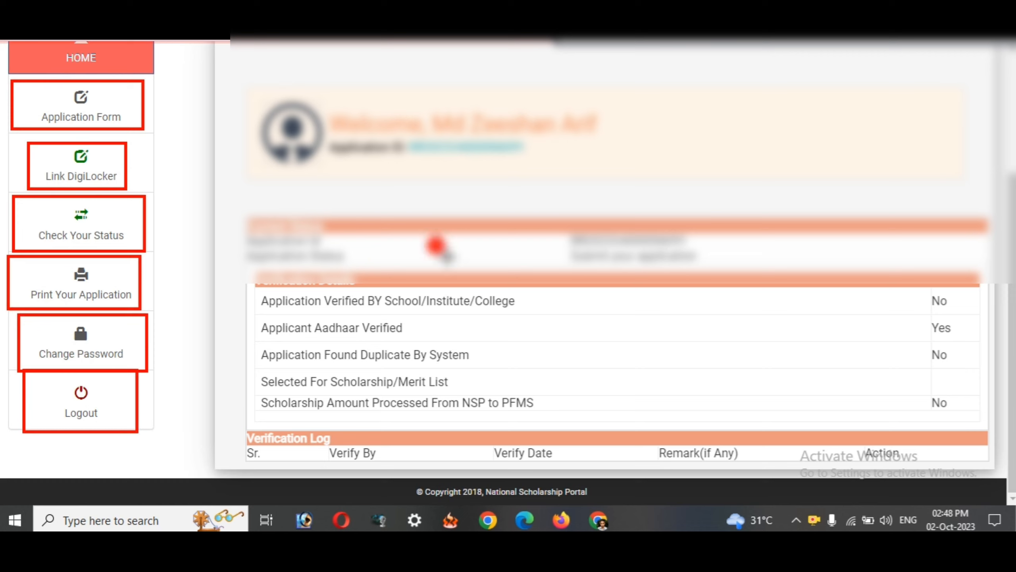
mouse_move(234, 206)
left_mouse_down()
mouse_move(563, 277)
mouse_move(797, 251)
mouse_move(860, 266)
left_mouse_up()
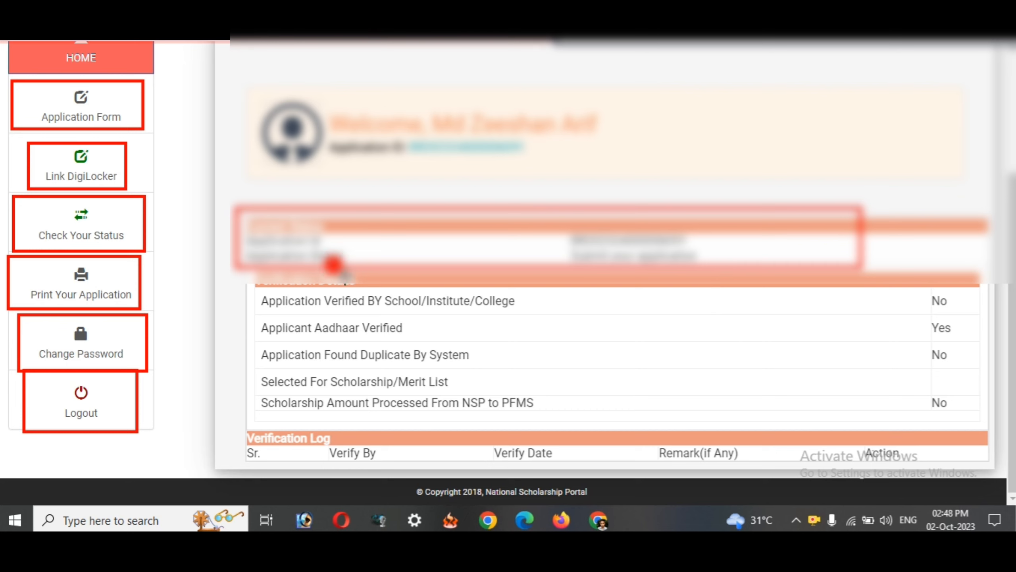
mouse_move(236, 269)
left_mouse_down()
mouse_move(568, 398)
mouse_move(928, 435)
mouse_move(974, 429)
left_mouse_up()
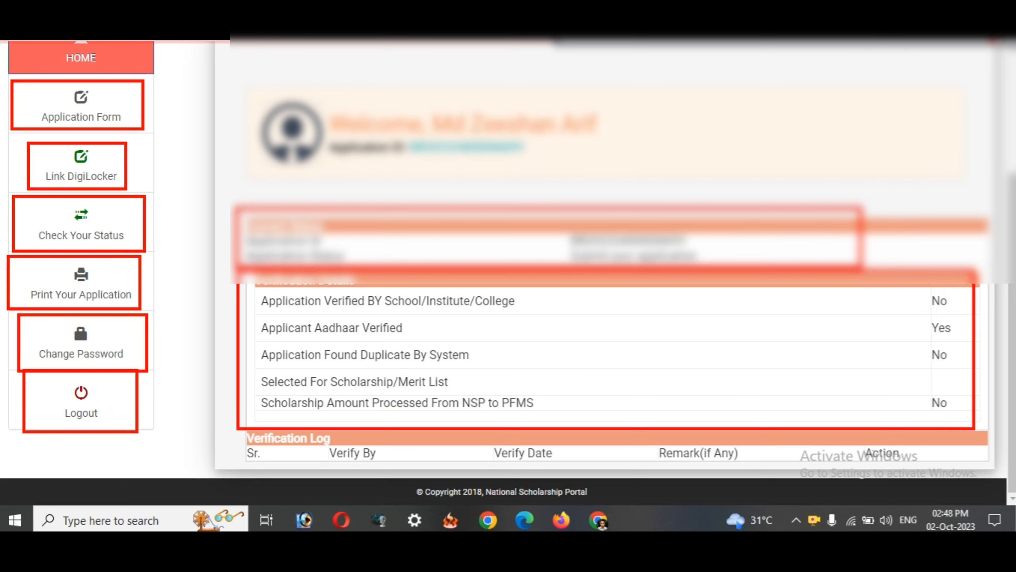
left_click(990, 34)
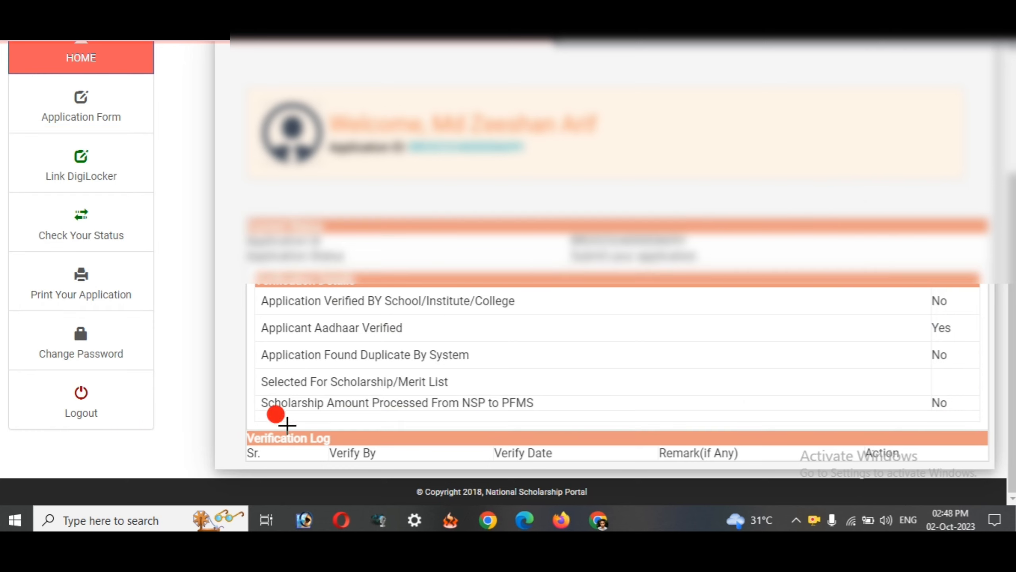
mouse_move(237, 425)
left_mouse_down()
mouse_move(366, 466)
mouse_move(492, 479)
mouse_move(993, 470)
left_mouse_up()
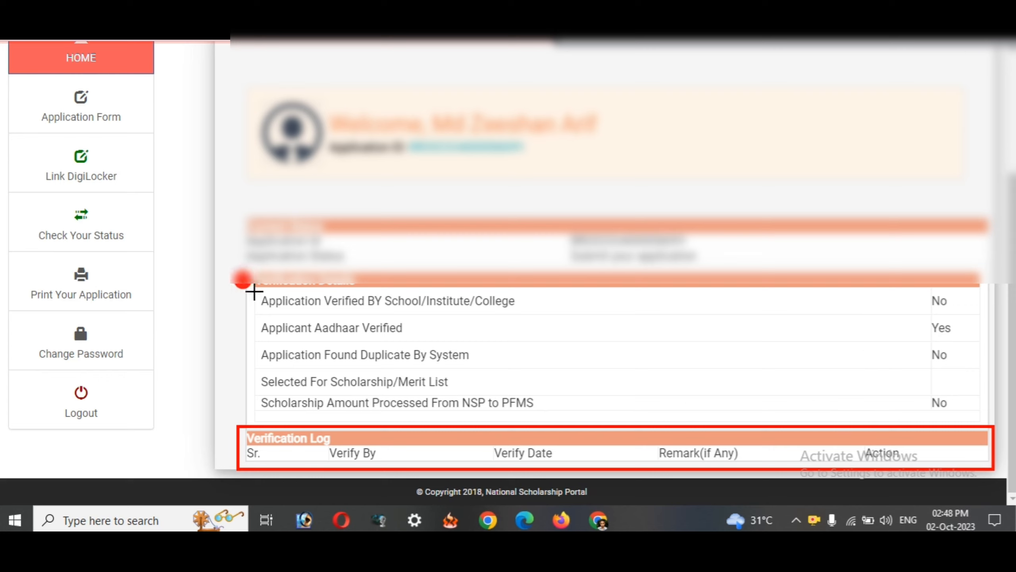
left_click_drag(254, 289, 560, 319)
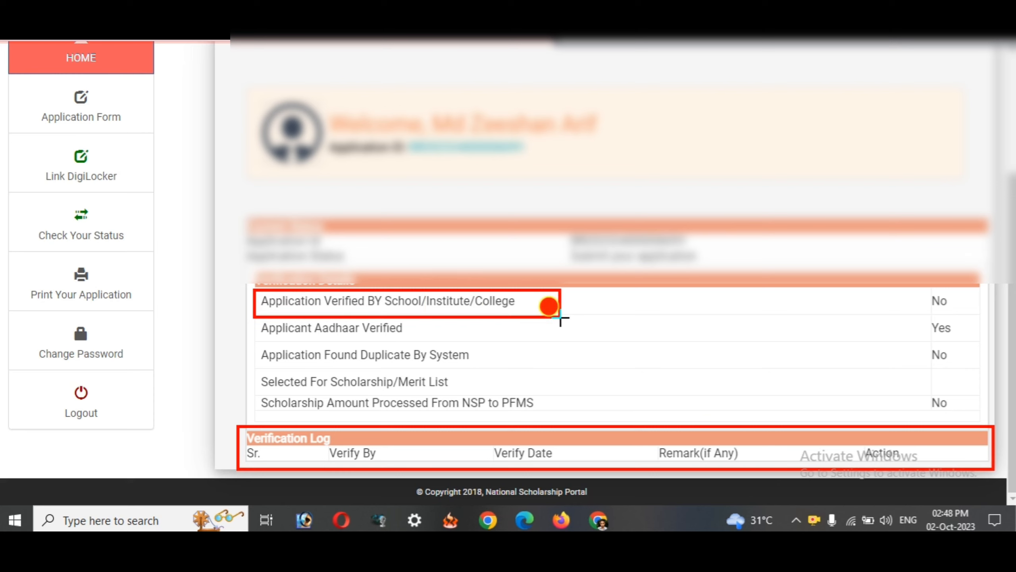
mouse_move(913, 290)
left_mouse_down()
mouse_move(955, 299)
mouse_move(960, 330)
left_mouse_up()
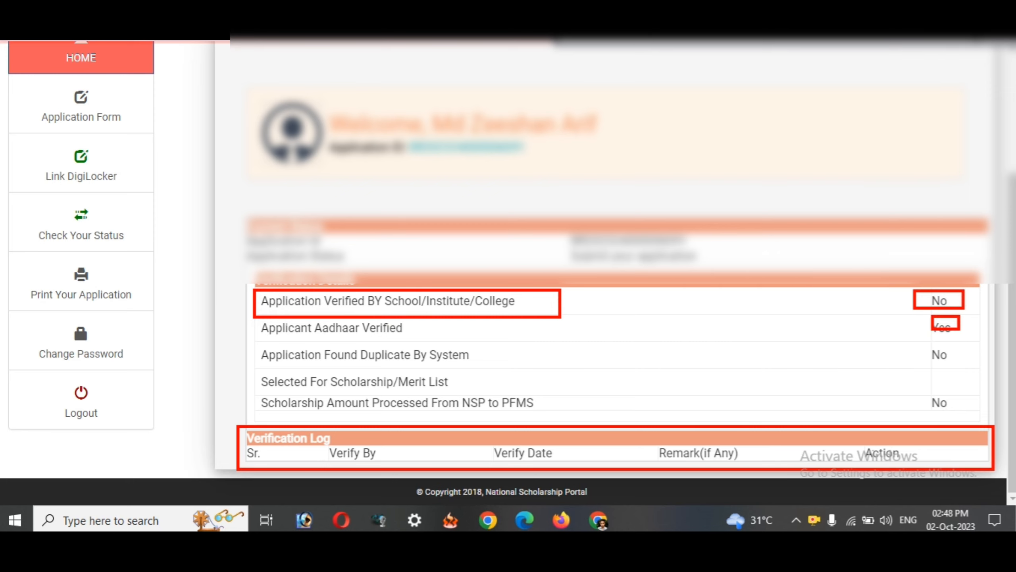
left_click(966, 31)
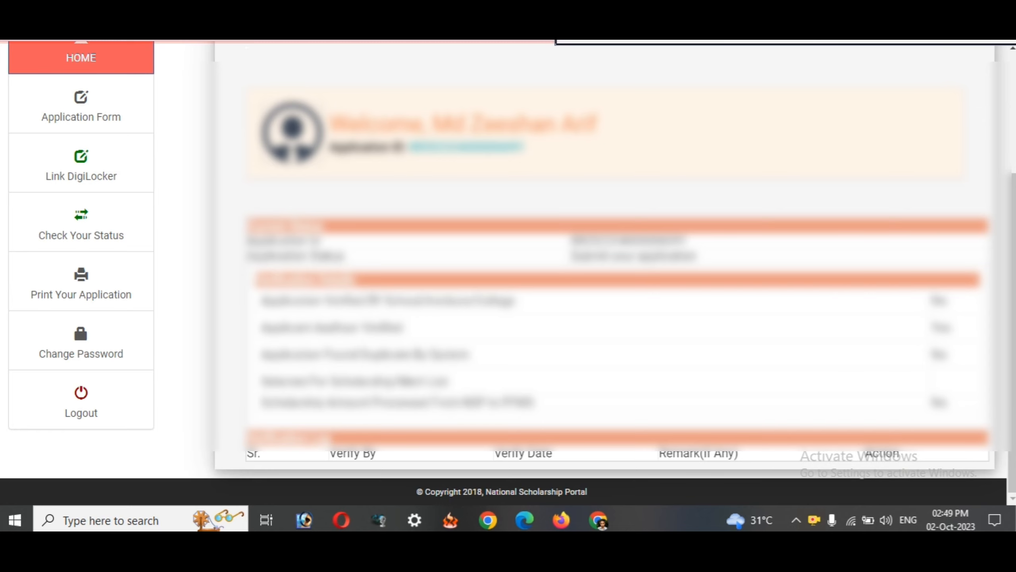
- Open the Application Form and outline the Religion field and its neighbour on screen
scroll(599, 129, "up", 3)
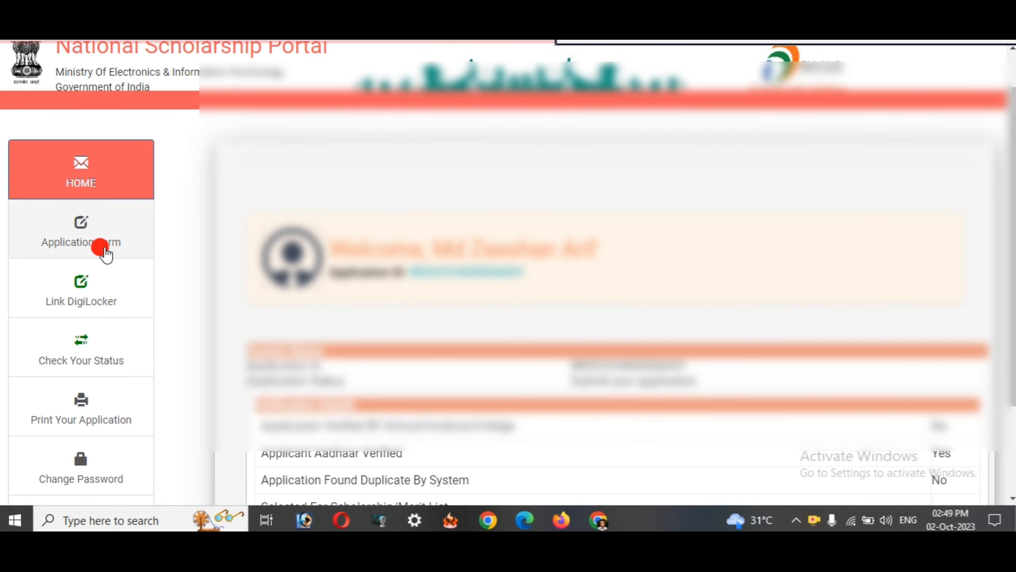
left_click(81, 242)
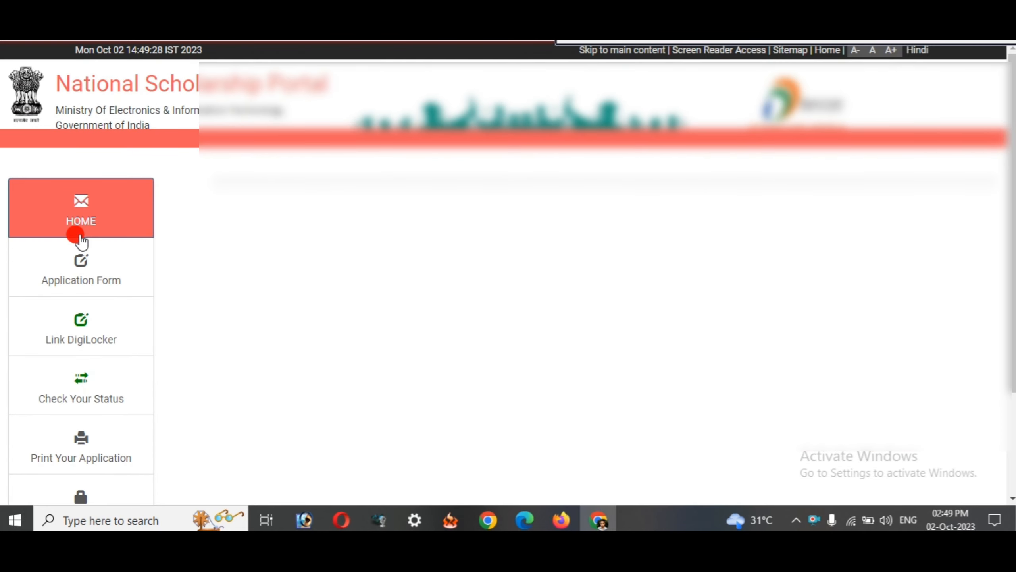
scroll(519, 173, "down", 1)
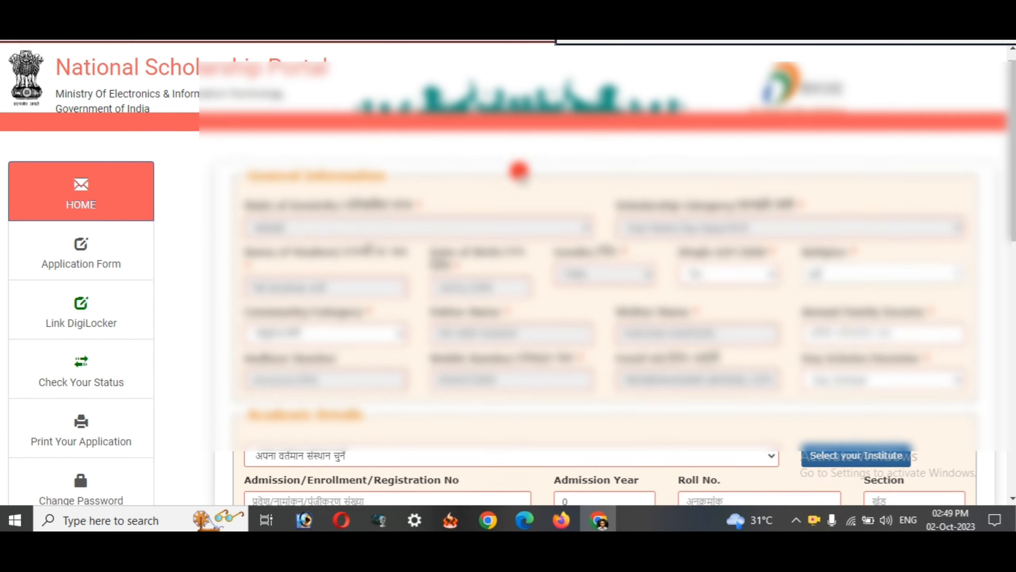
scroll(518, 170, "down", 2)
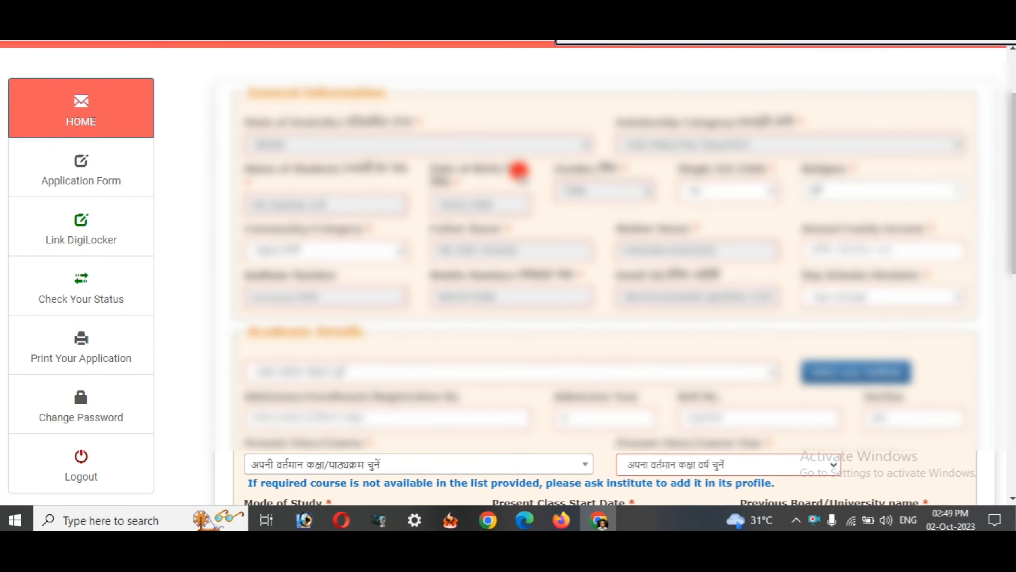
scroll(513, 164, "down", 2)
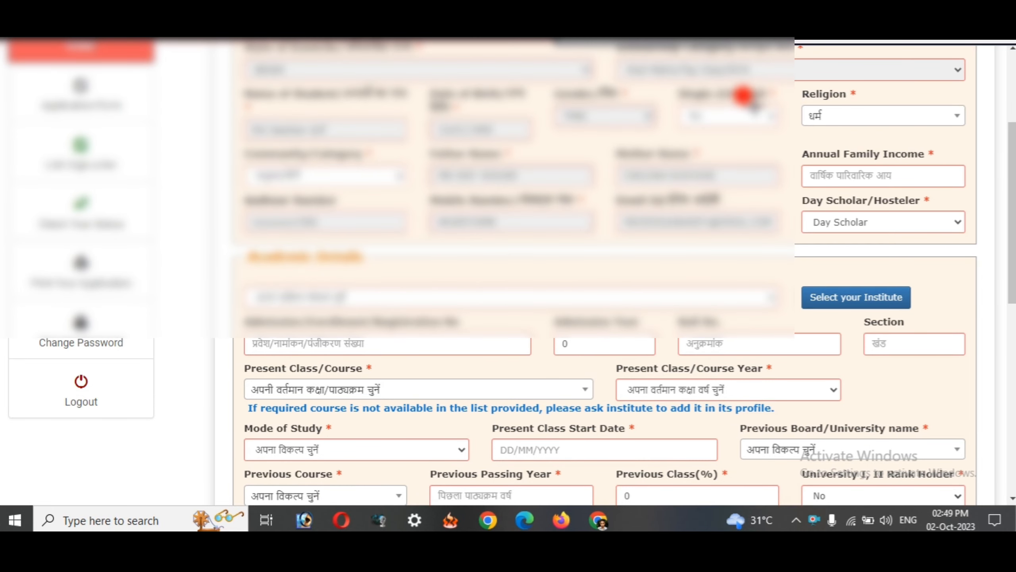
left_click_drag(666, 82, 758, 113)
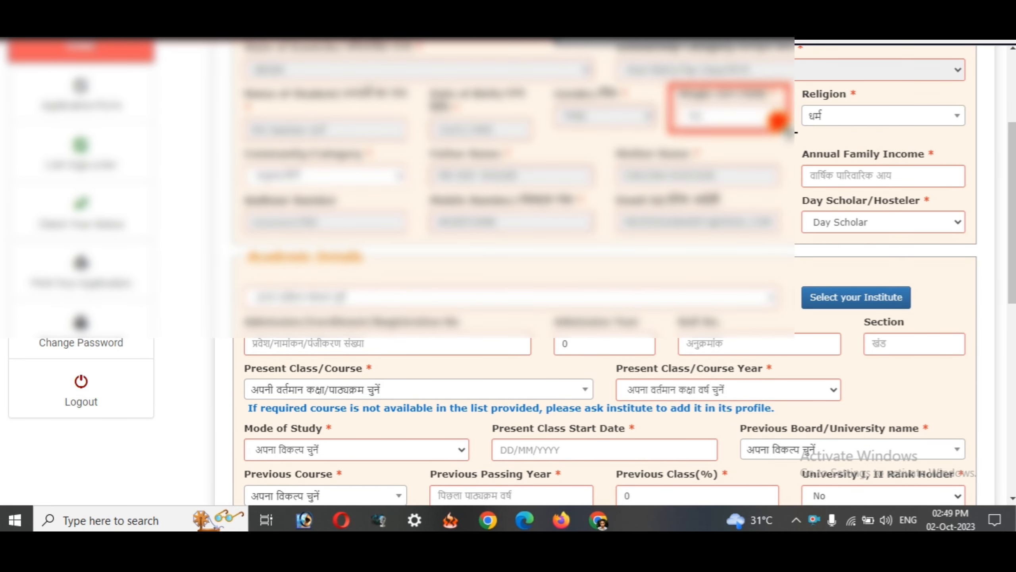
left_click_drag(800, 83, 963, 128)
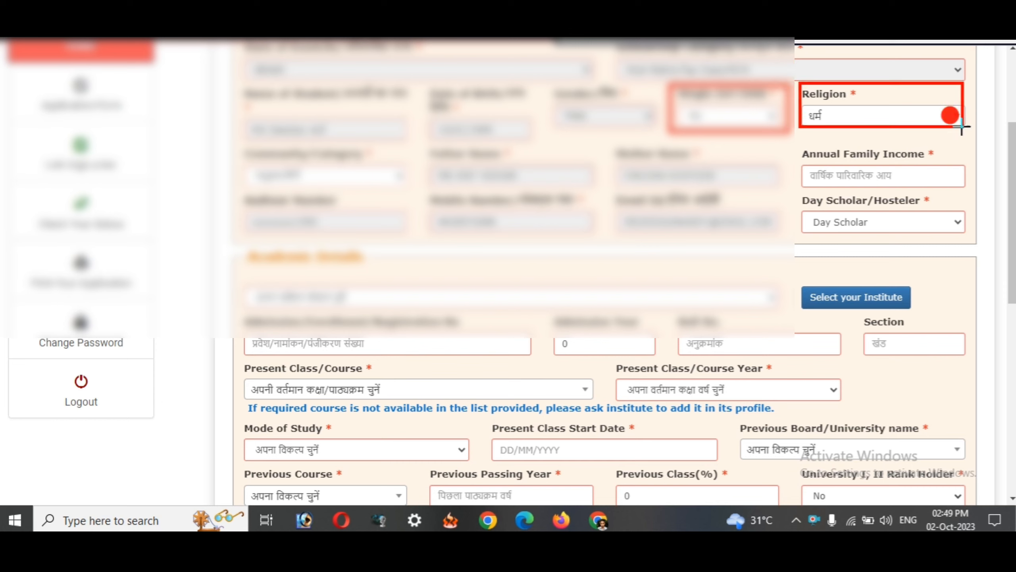
left_click(941, 38)
- Set Religion to Muslim
left_click(835, 125)
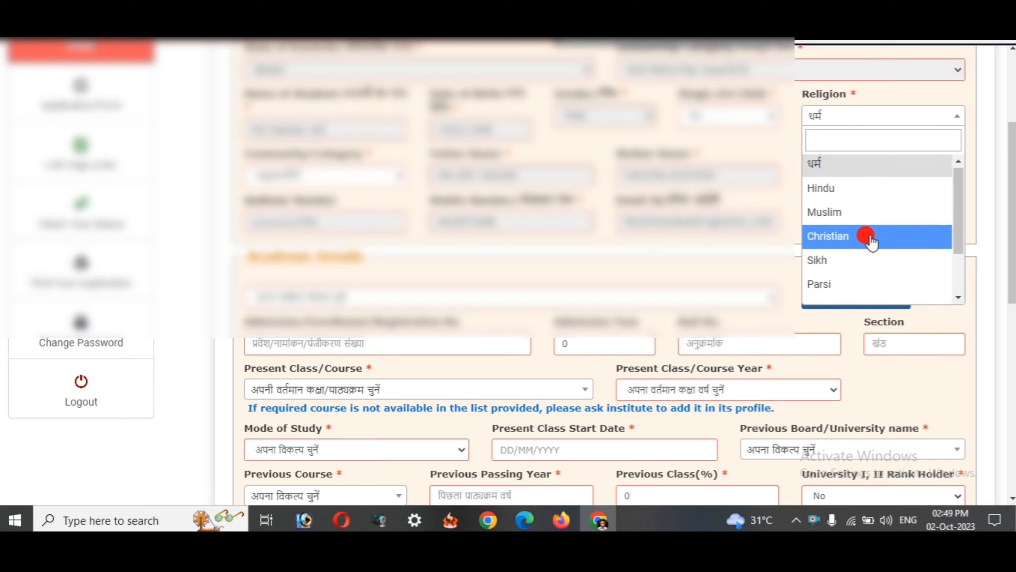
scroll(868, 235, "down", 1)
scroll(864, 228, "up", 1)
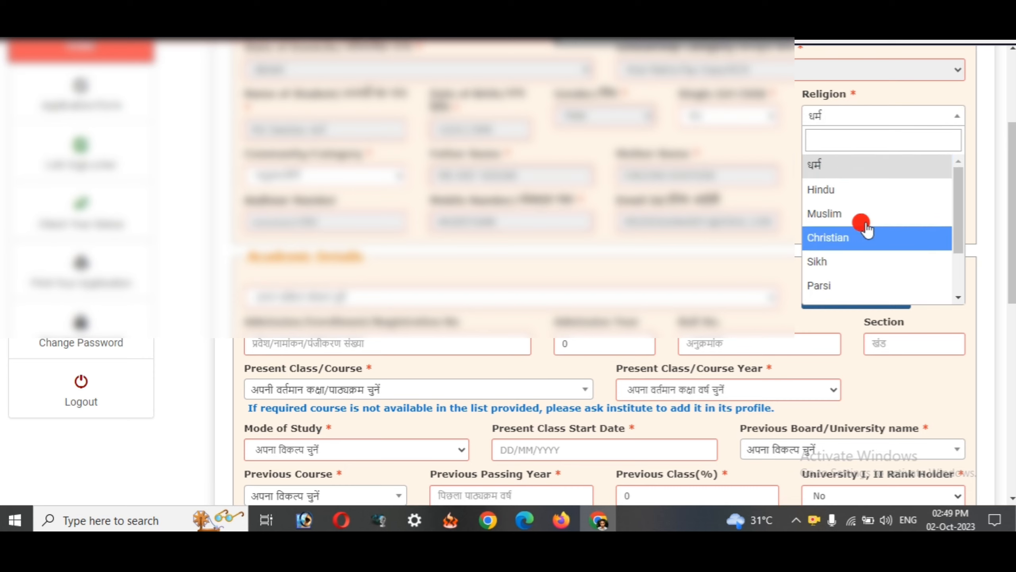
scroll(840, 247, "down", 1)
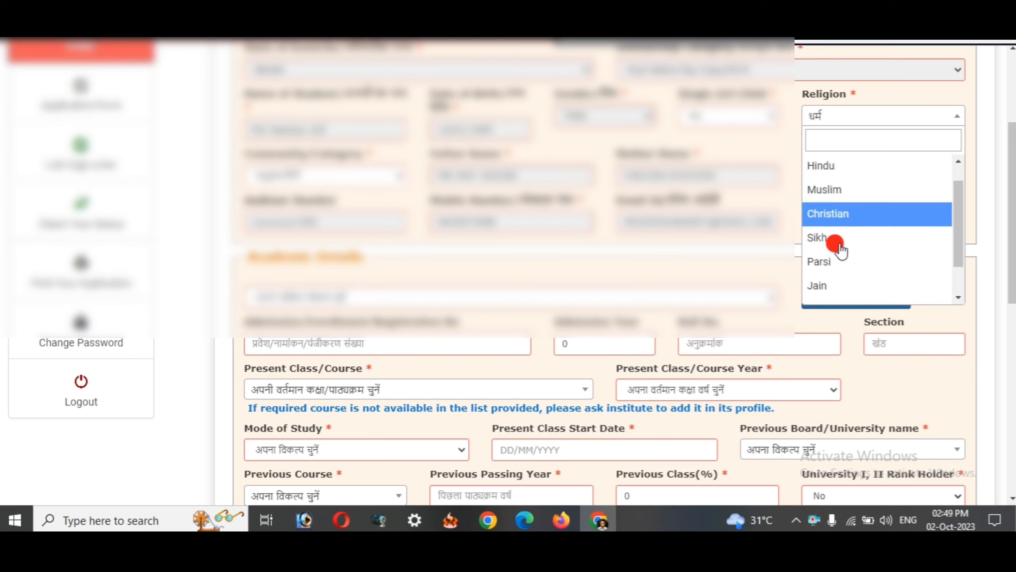
scroll(824, 220, "up", 1)
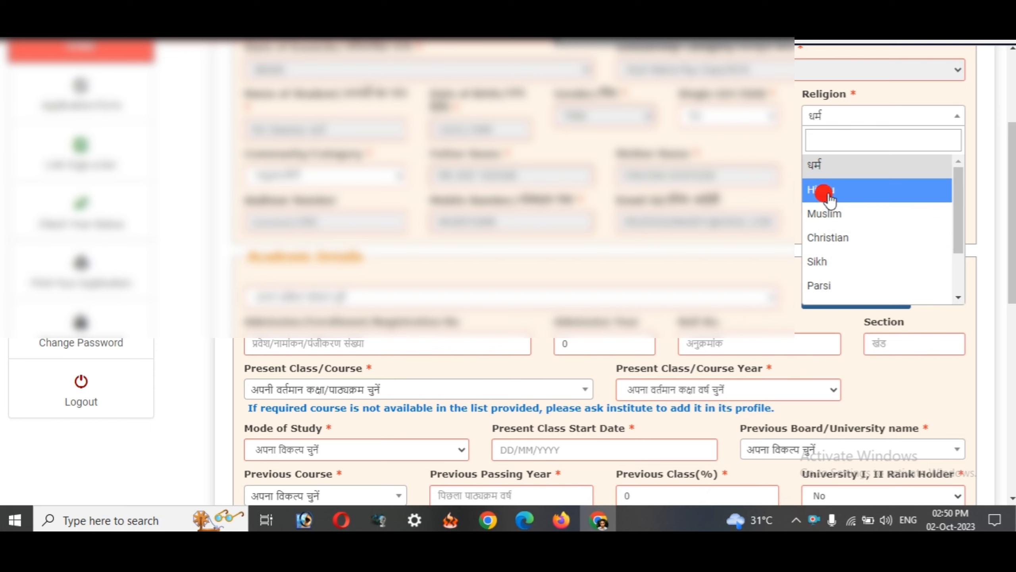
left_click(824, 214)
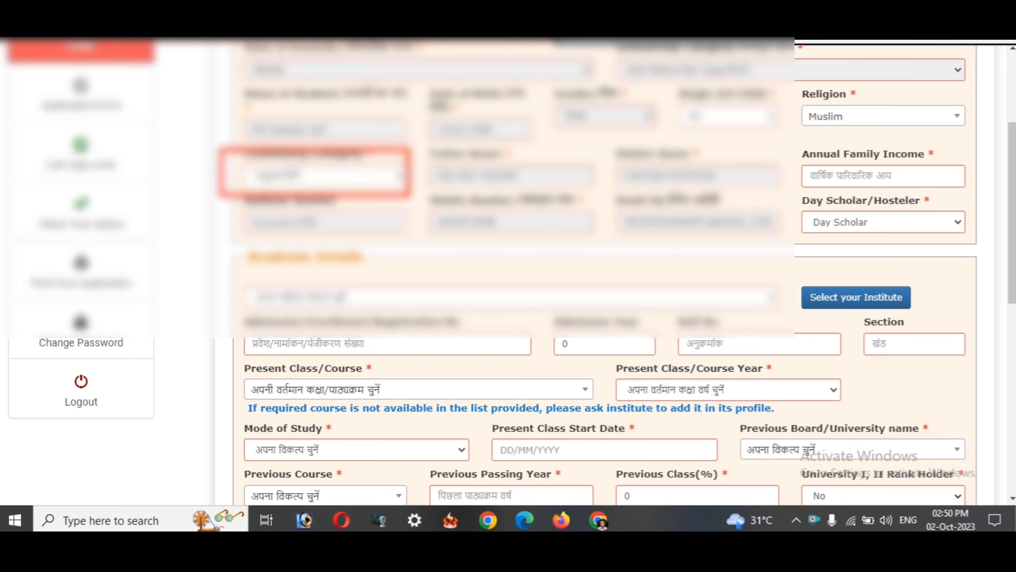
- Choose the community category, mark the Annual Family Income field, and start picking Day Scholar
left_click(320, 175)
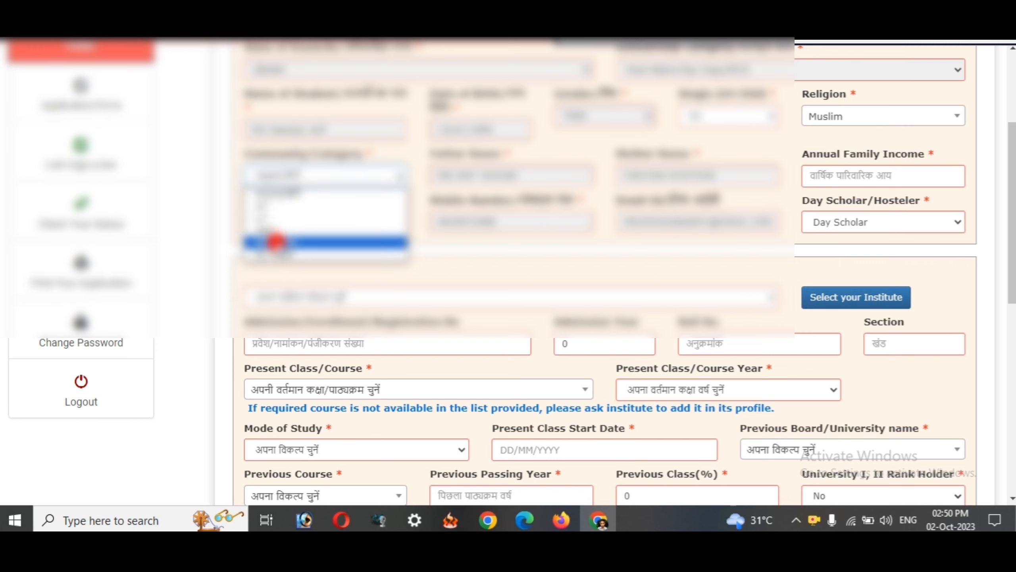
left_click(276, 241)
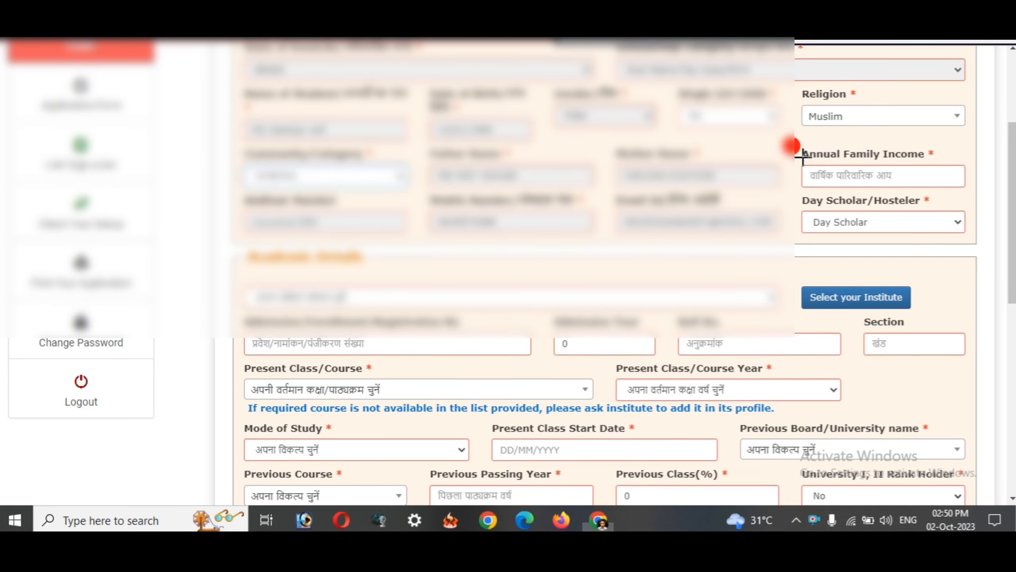
left_click_drag(796, 142, 963, 195)
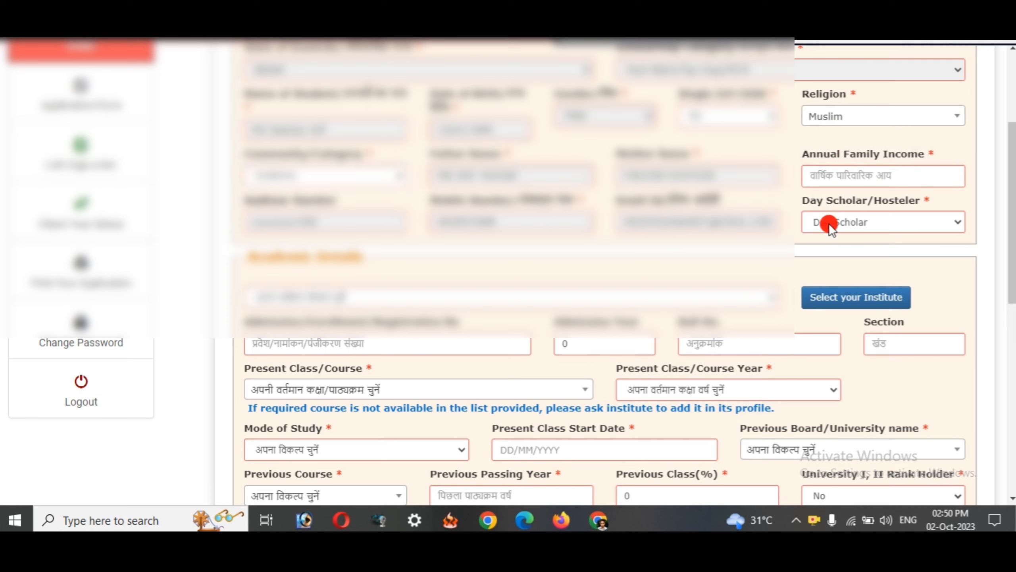
left_click(839, 225)
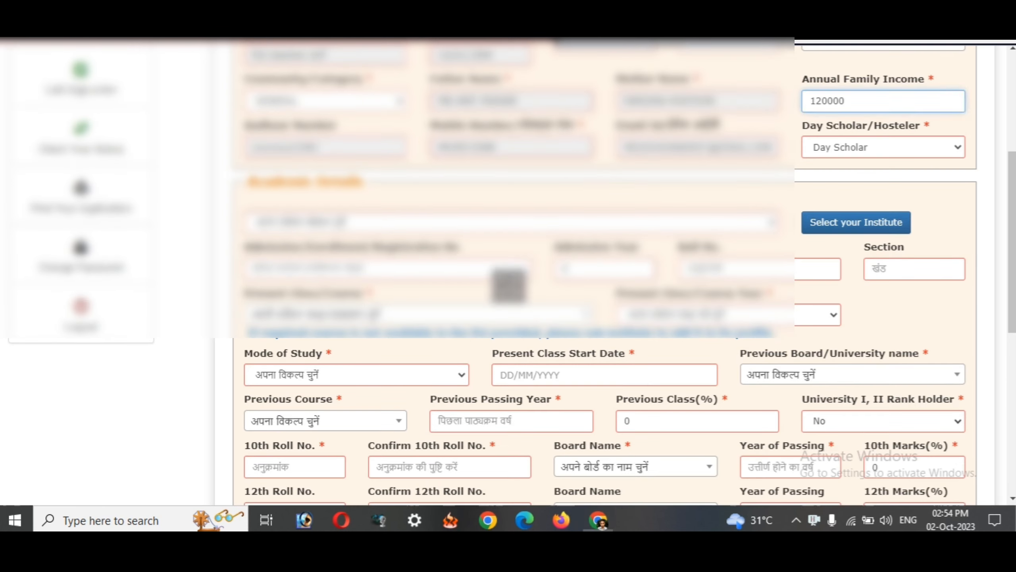
- Begin choosing the institute and set Institution State to BIHAR
scroll(801, 99, "down", 2)
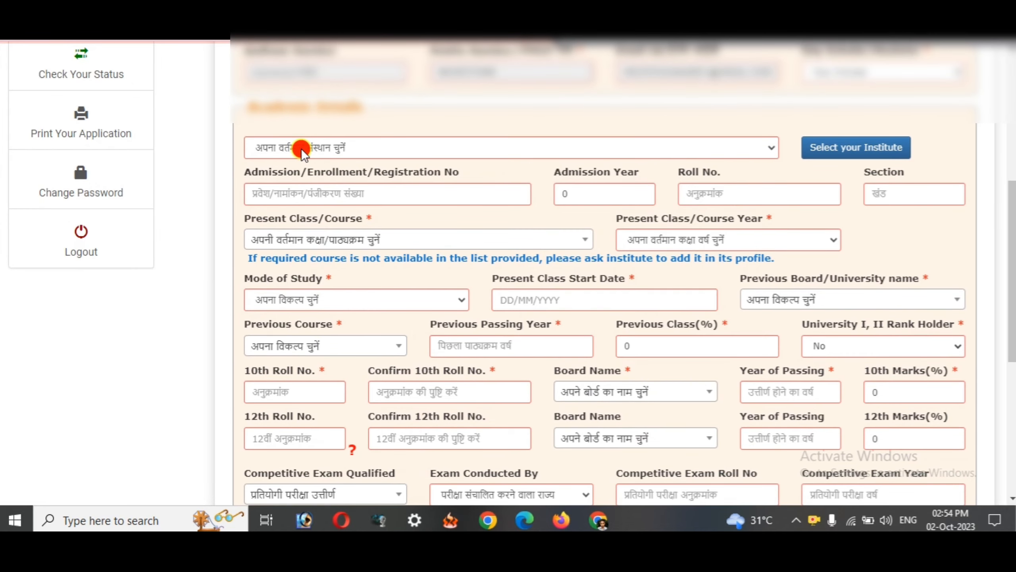
left_click(301, 148)
left_click(259, 216)
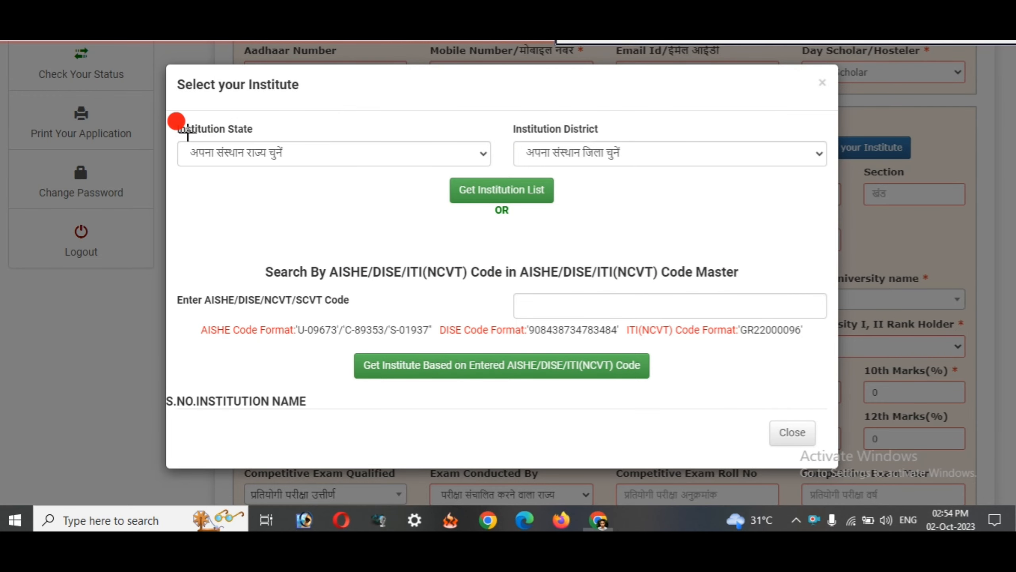
mouse_move(176, 113)
left_mouse_down()
mouse_move(222, 141)
mouse_move(396, 185)
mouse_move(487, 179)
left_mouse_up()
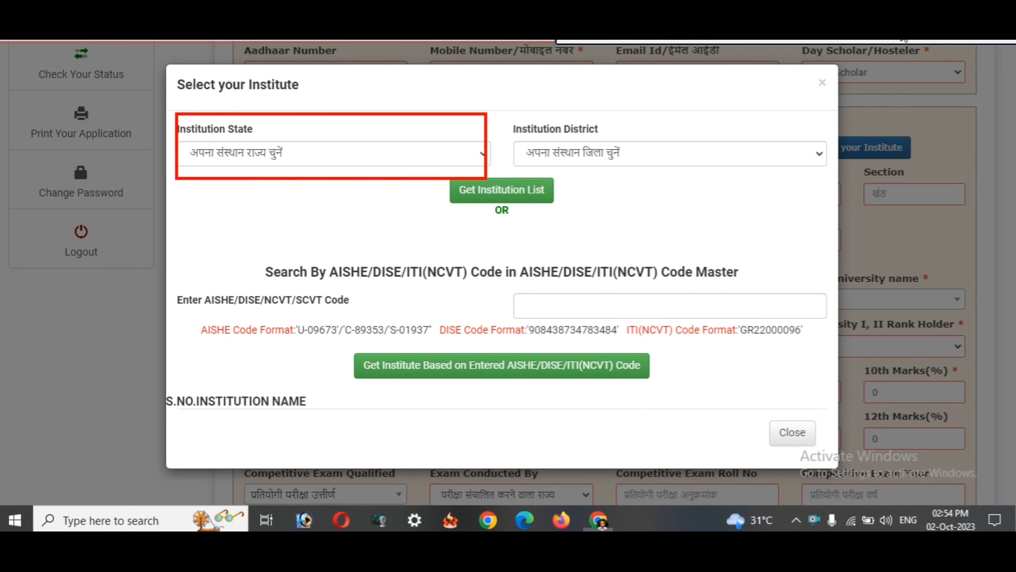
left_click(323, 160)
left_click(227, 241)
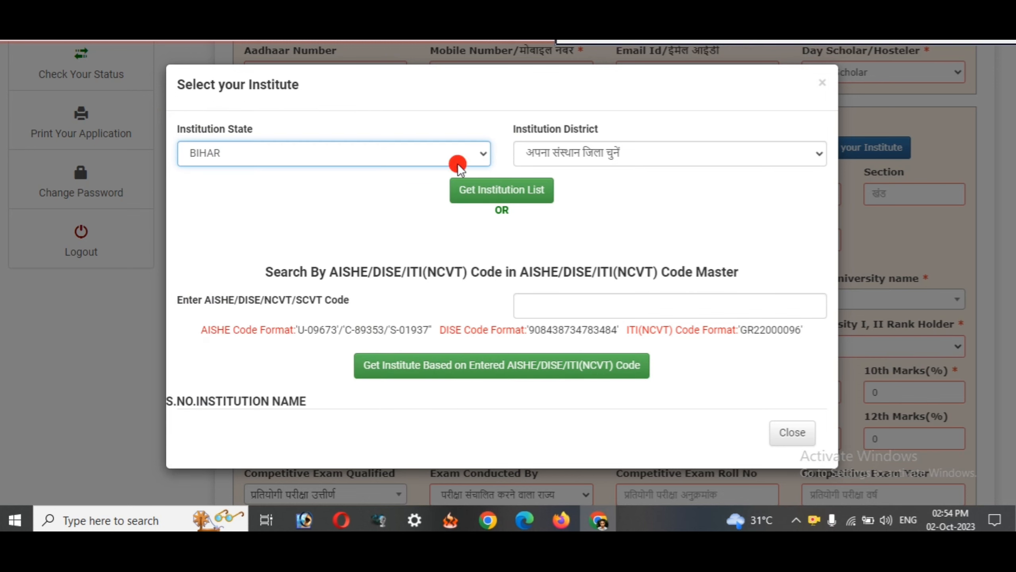
- Set Institution District to MADHEPURA and highlight the state, district and Get Institution List
left_click_drag(508, 118, 769, 183)
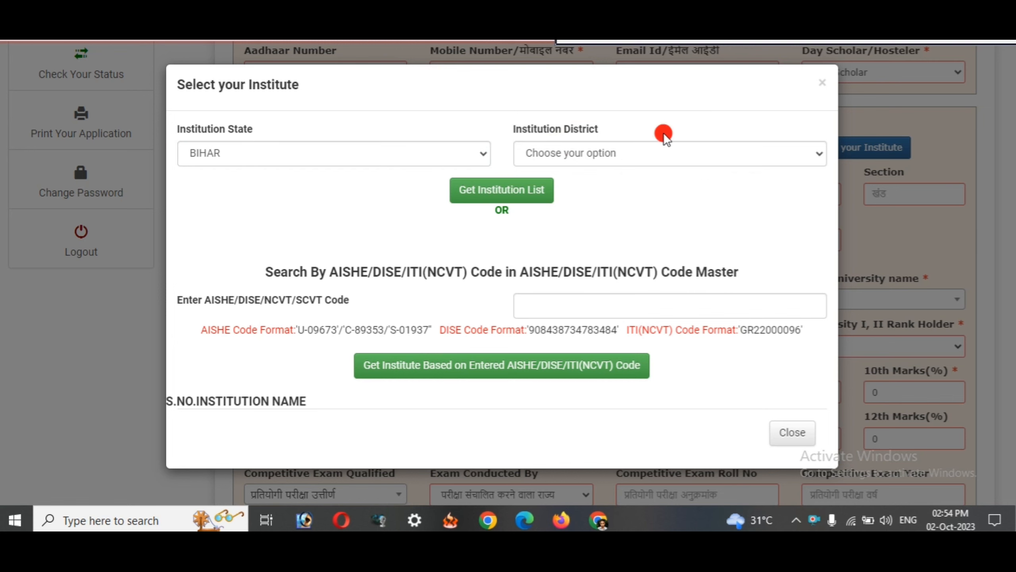
left_click(606, 156)
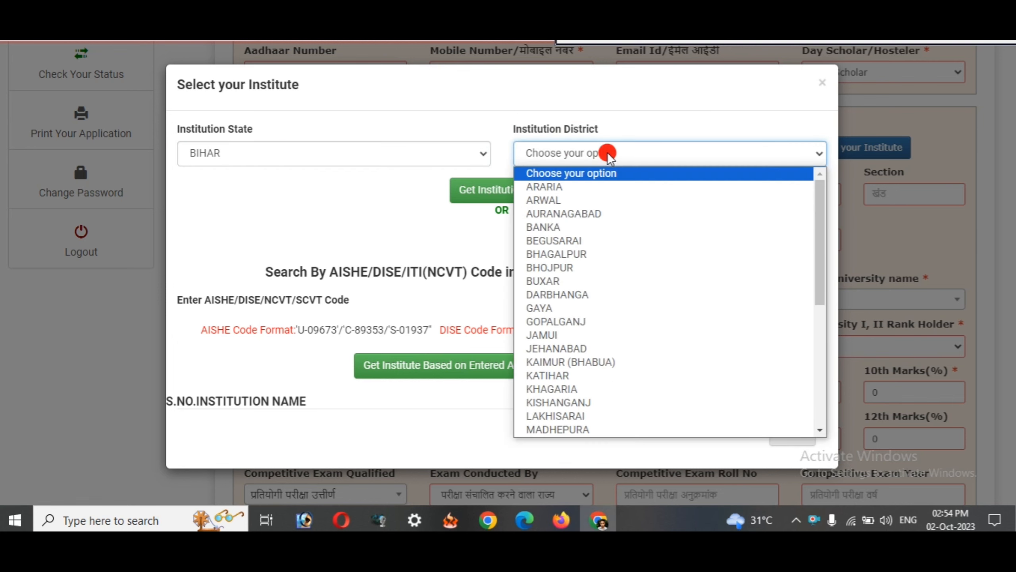
left_click(576, 428)
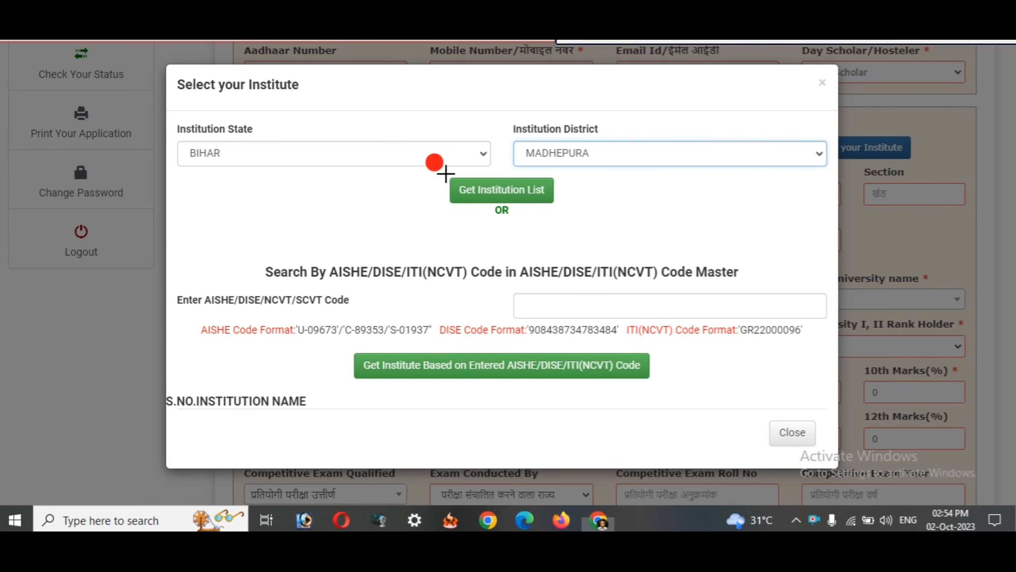
mouse_move(440, 170)
left_mouse_down()
mouse_move(519, 208)
mouse_move(565, 202)
left_mouse_up()
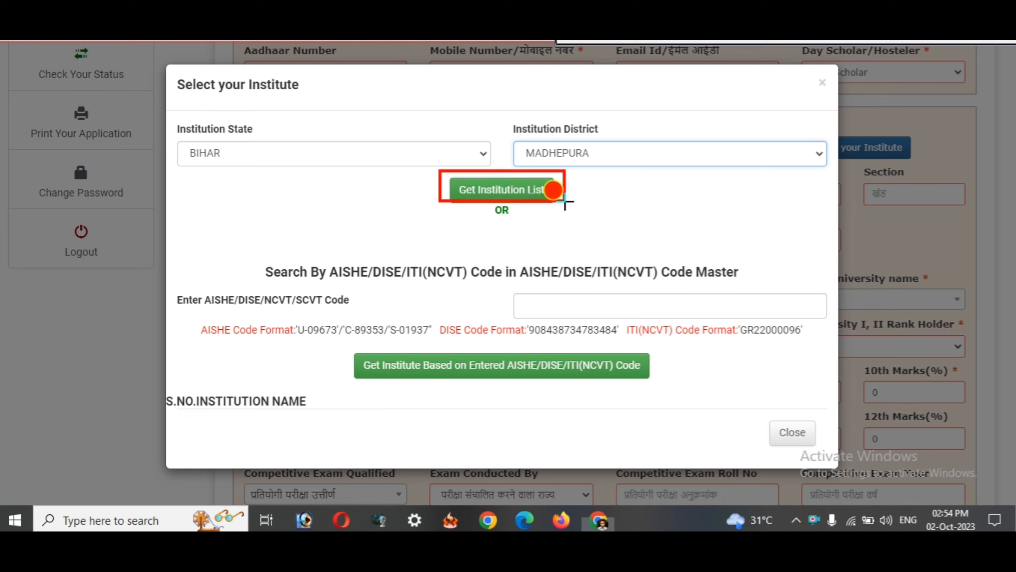
left_click_drag(195, 134, 293, 194)
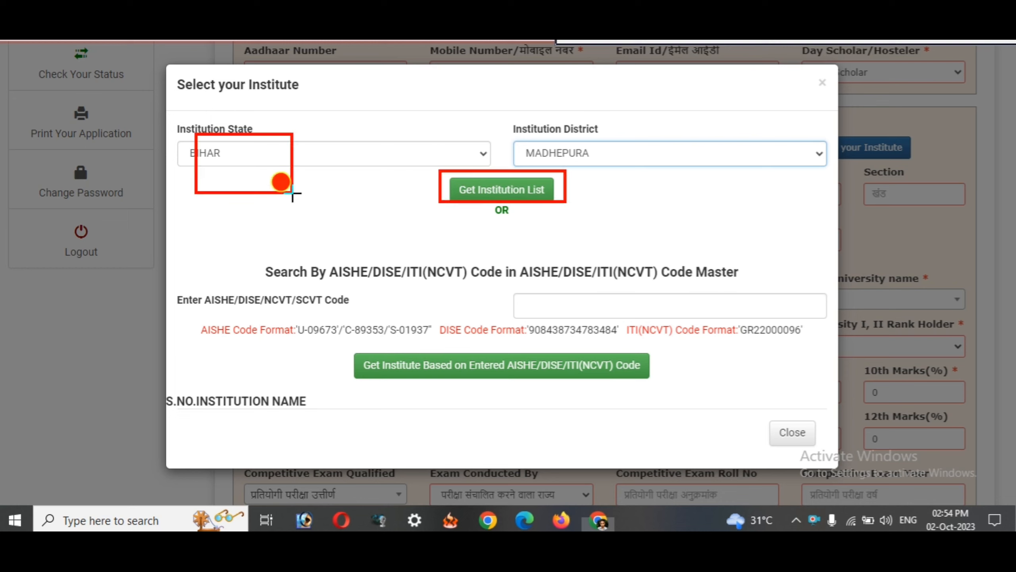
left_click_drag(566, 129, 647, 176)
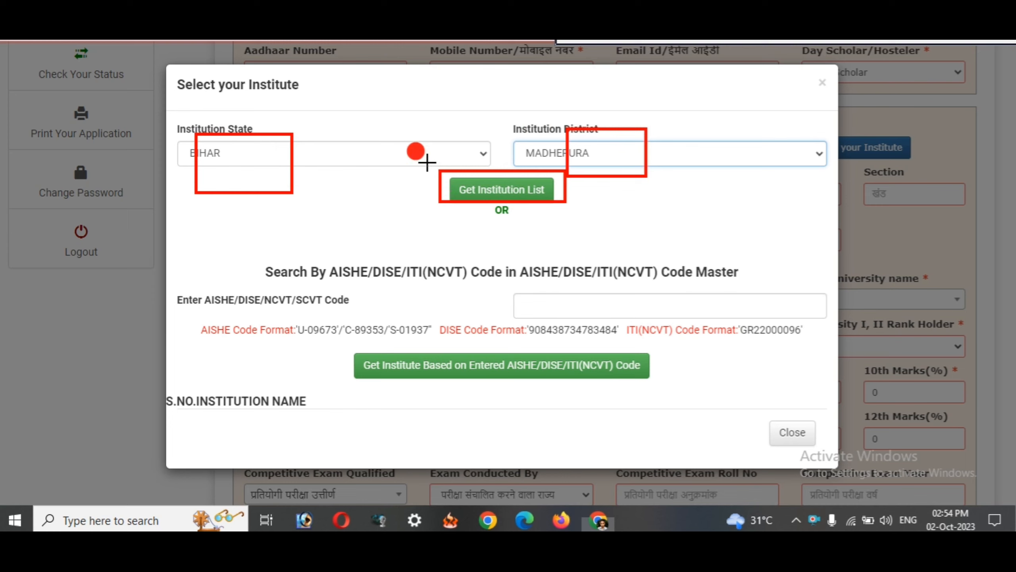
left_click_drag(427, 162, 571, 222)
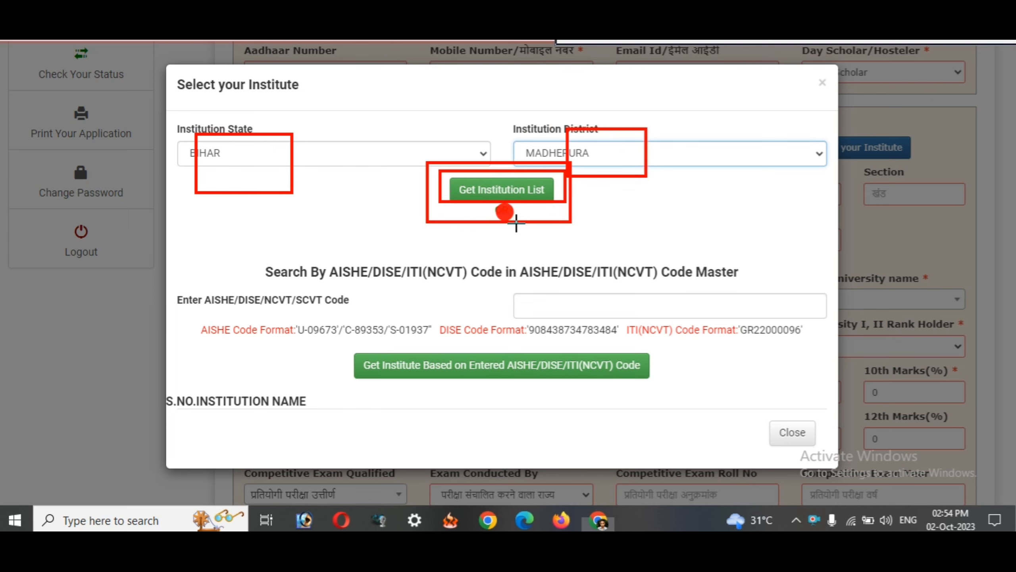
- Load the Madhepura institution list and page through it to page five and back
left_click(480, 195)
scroll(480, 196, "down", 5)
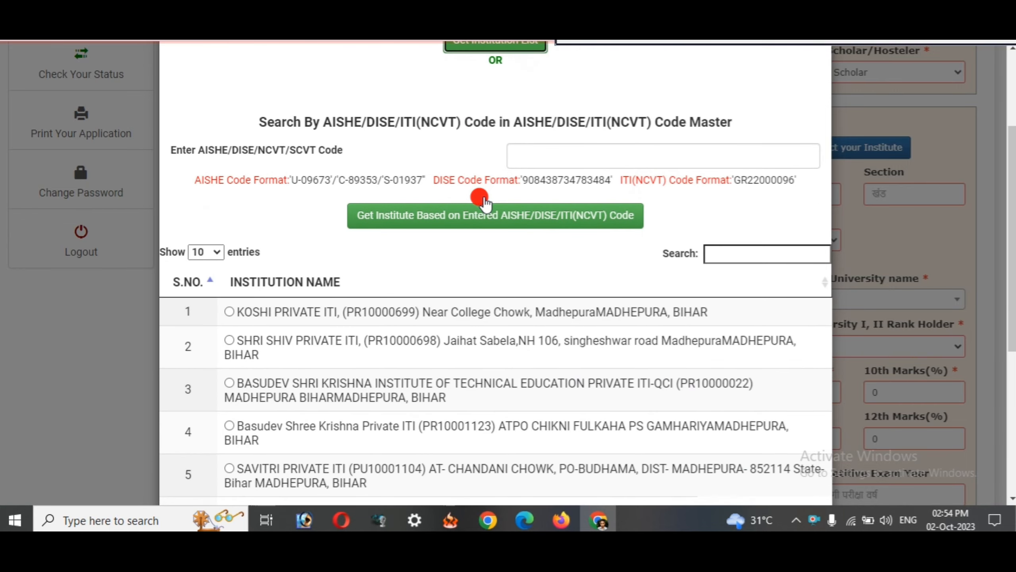
scroll(400, 192, "down", 2)
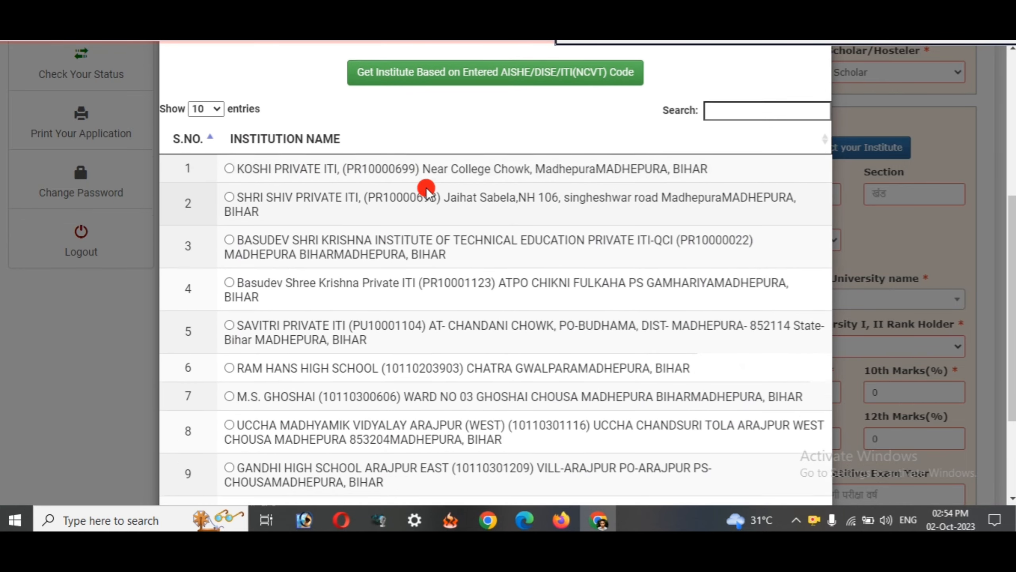
scroll(354, 151, "down", 3)
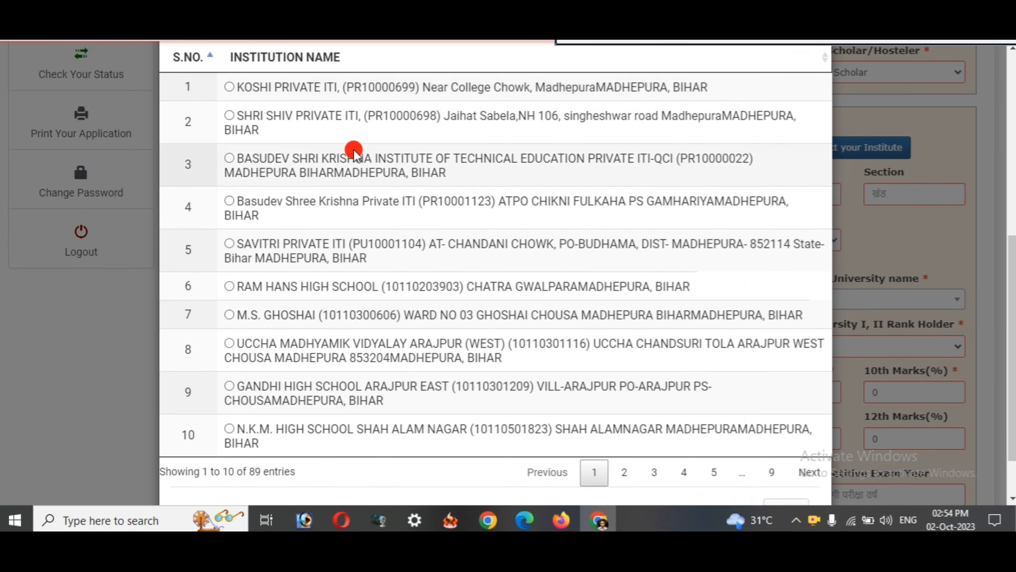
scroll(346, 138, "up", 1)
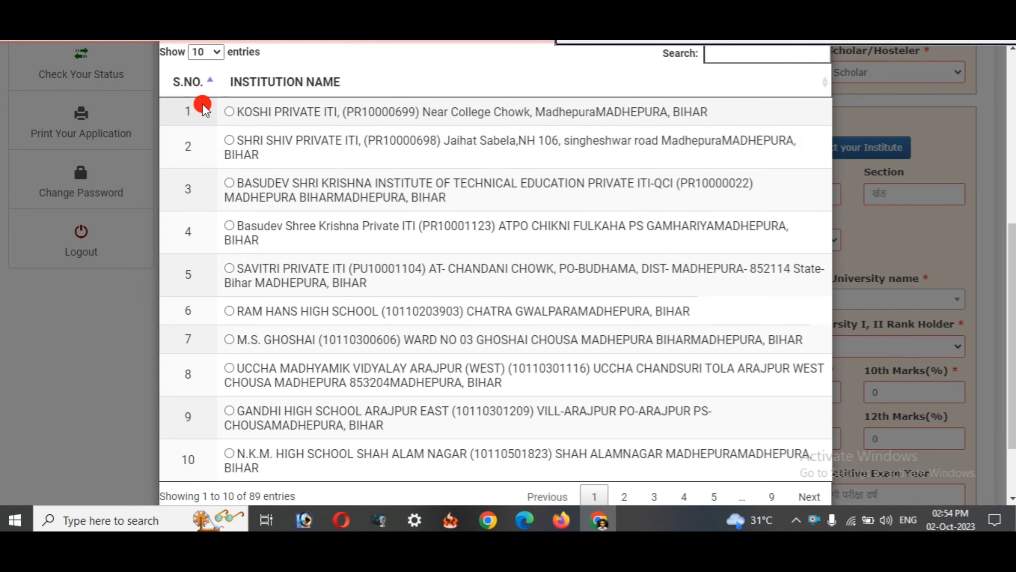
scroll(306, 379, "up", 1)
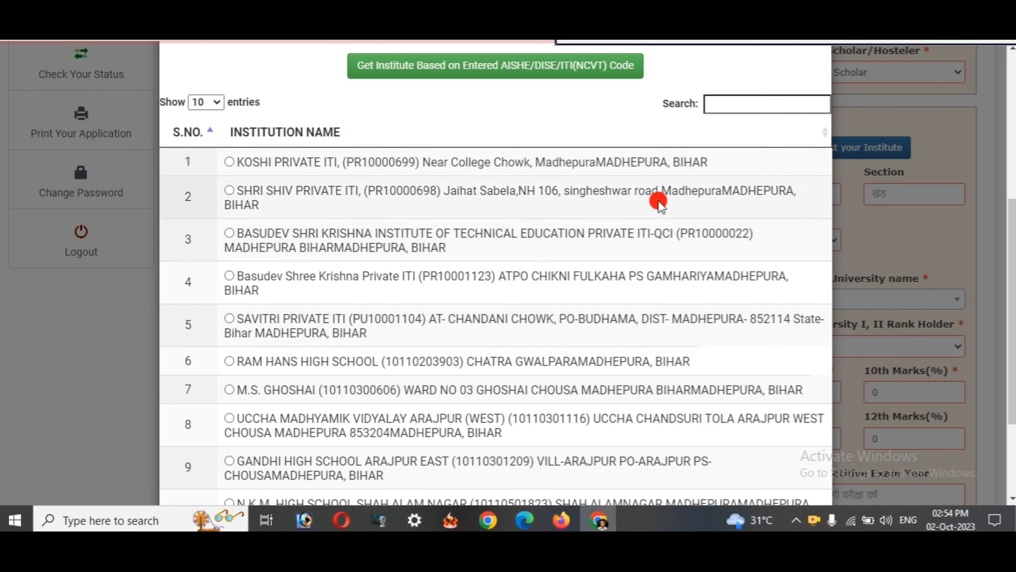
scroll(729, 100, "down", 3)
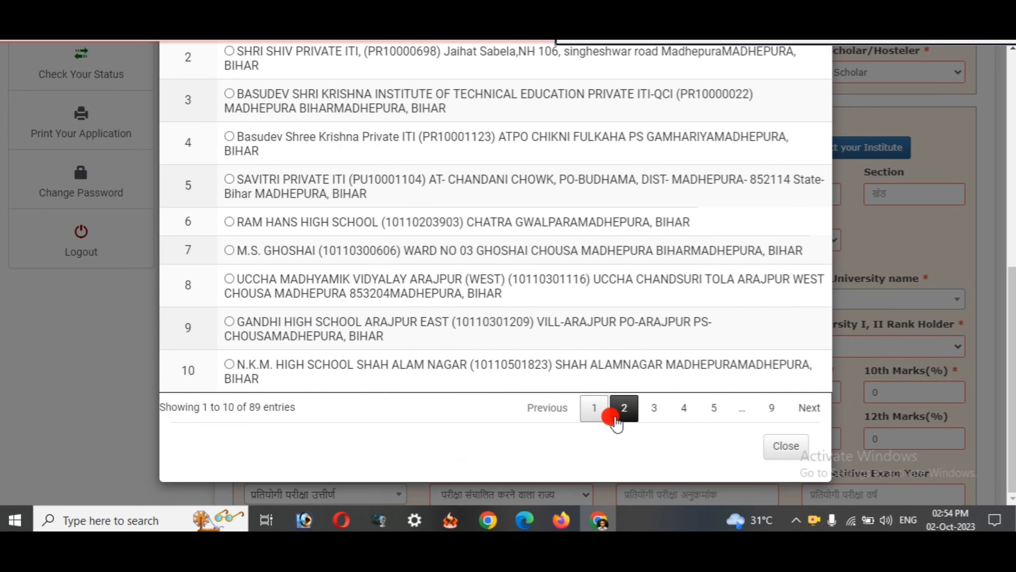
left_click(622, 413)
left_click(654, 414)
left_click(683, 410)
left_click(713, 411)
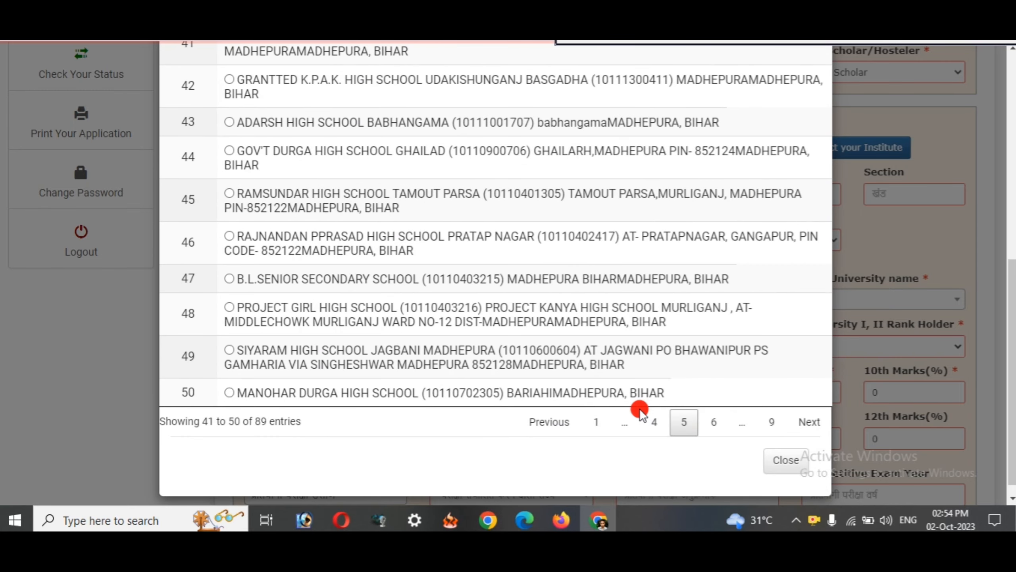
left_click(596, 421)
- Search 't.' and select T.P. College, Madhepura as the institute
scroll(568, 317, "up", 3)
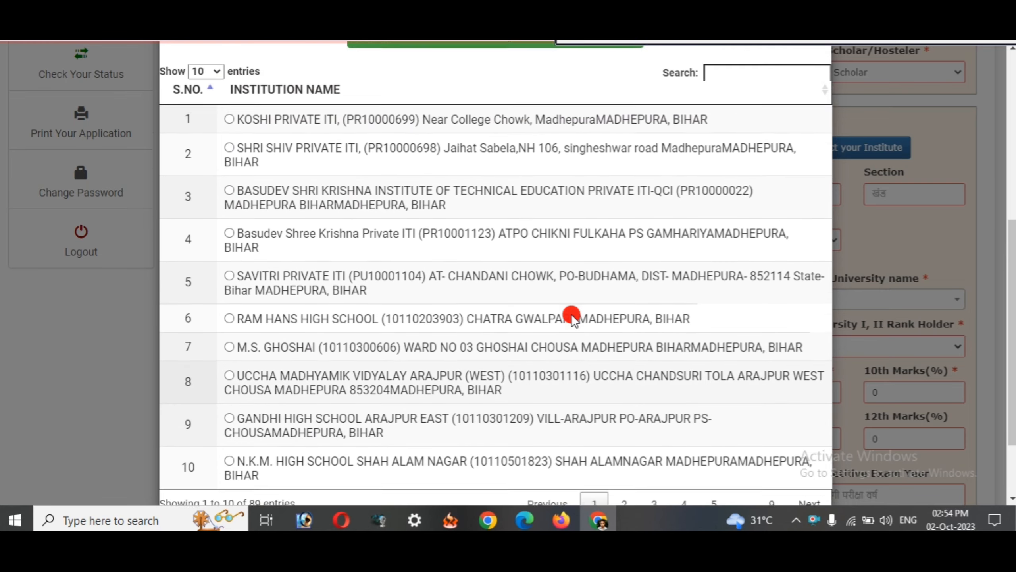
scroll(725, 96, "up", 1)
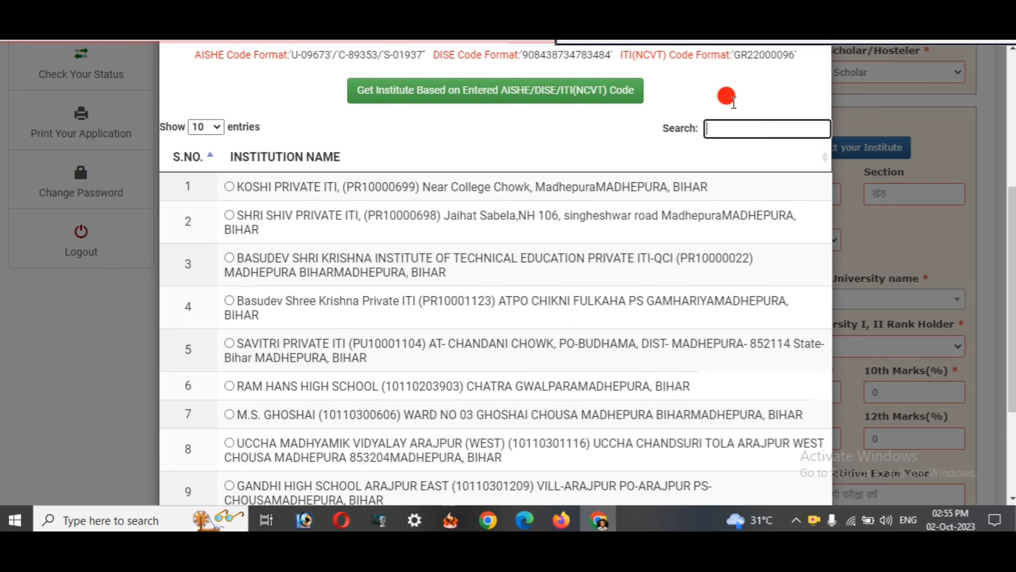
type("t.p")
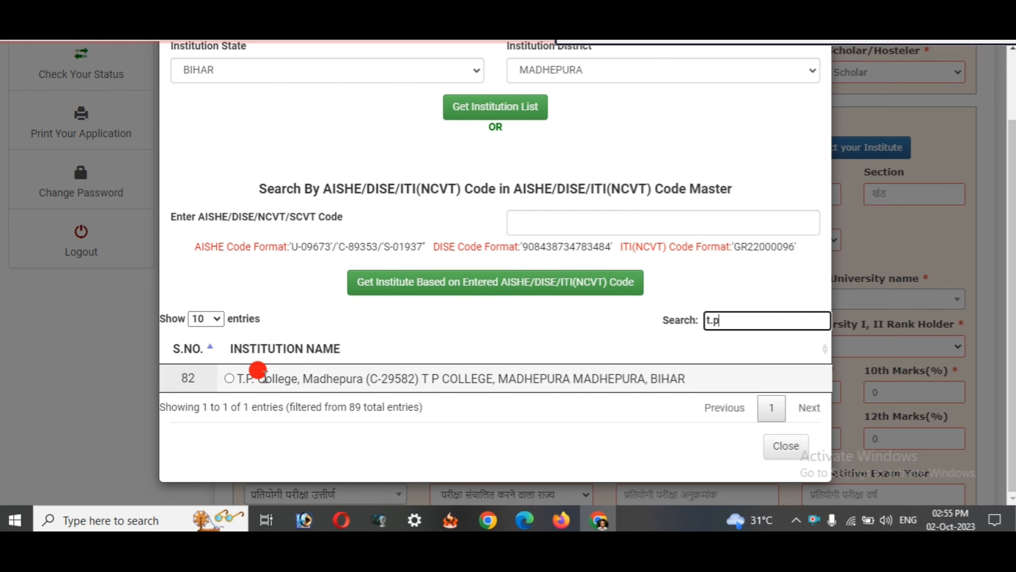
left_click(229, 378)
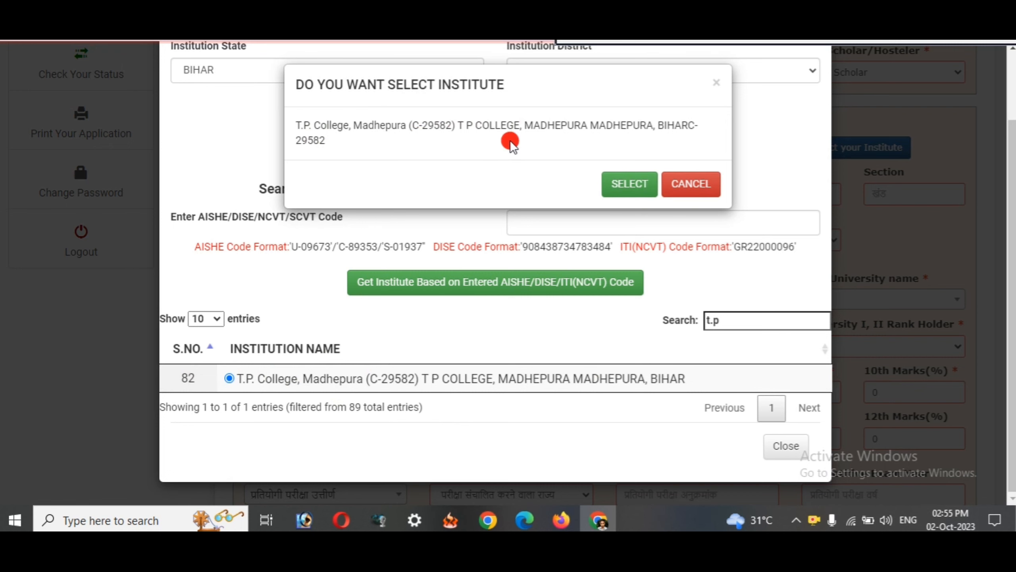
left_click(624, 185)
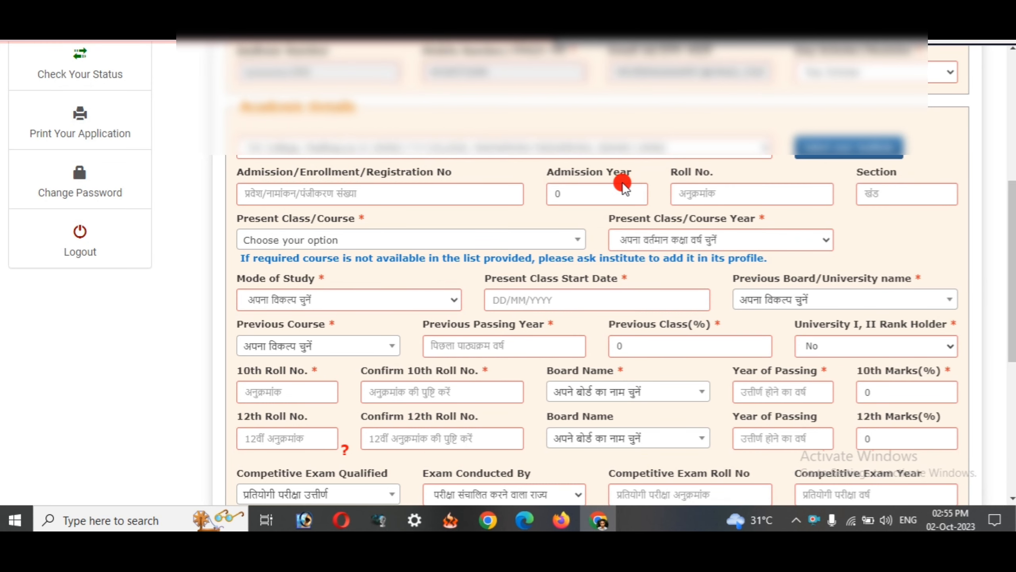
- Delete the 0 in Admission Year, then highlight the T.P. College institute and Present Class/Course
left_click(589, 198)
left_click(710, 195)
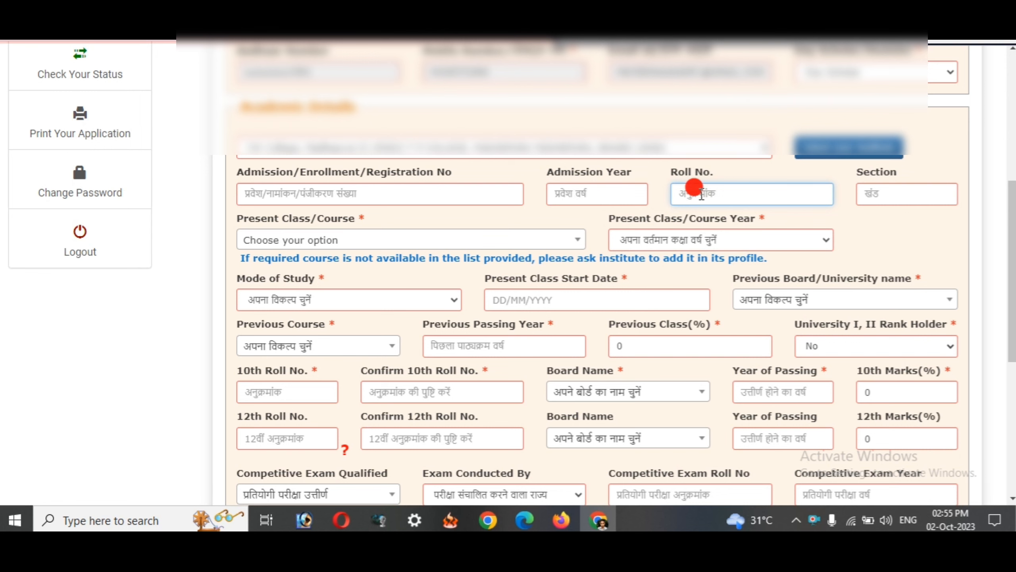
scroll(692, 186, "down", 1)
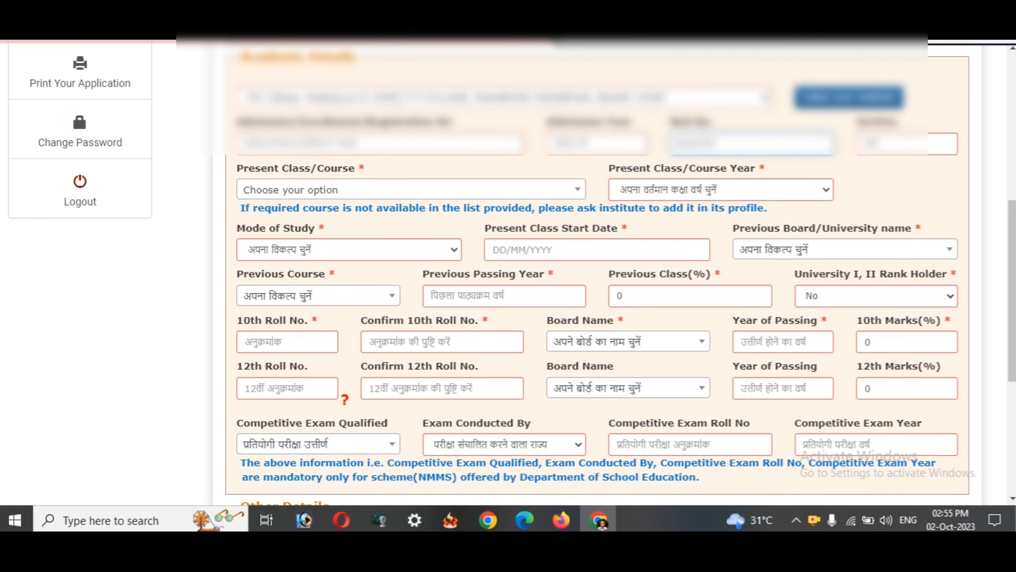
left_click_drag(227, 90, 440, 128)
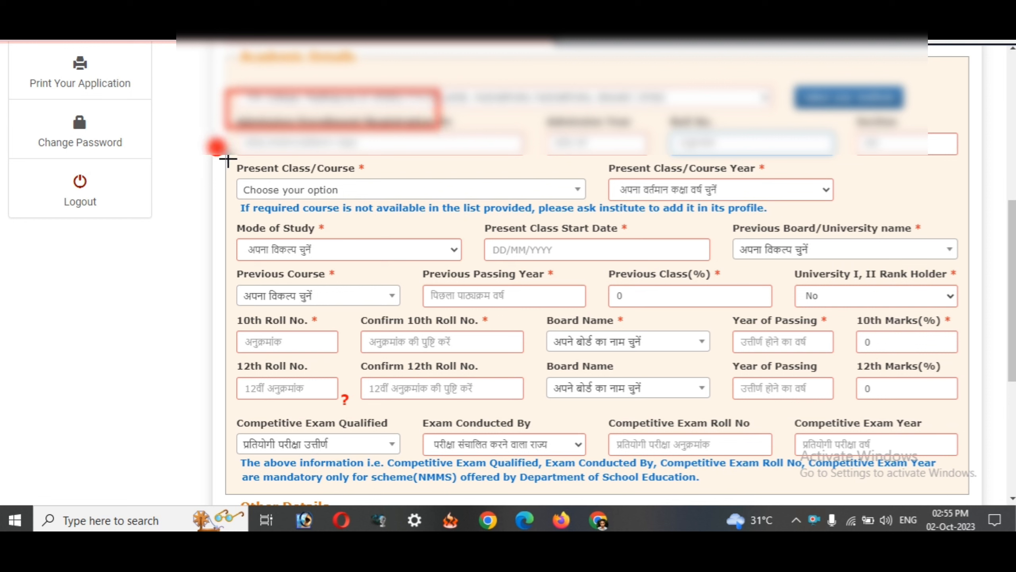
mouse_move(227, 159)
left_mouse_down()
mouse_move(399, 204)
mouse_move(601, 210)
left_mouse_up()
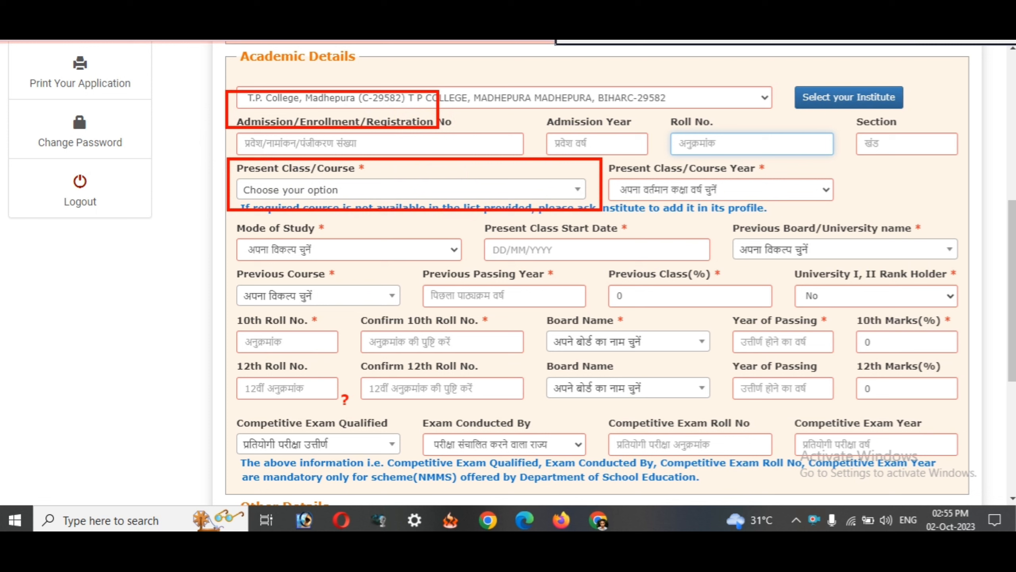
key("Escape")
left_click(340, 190)
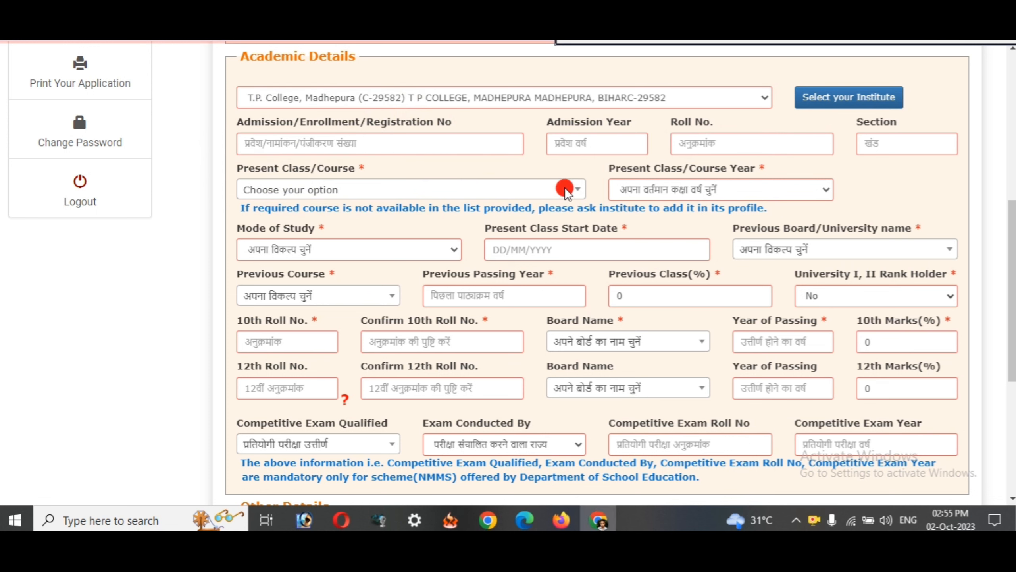
- Pick BACHELOR OF SCIENCE(MATHEMATICS) - 3 YEARS from the Present Class/Course list
left_click(577, 189)
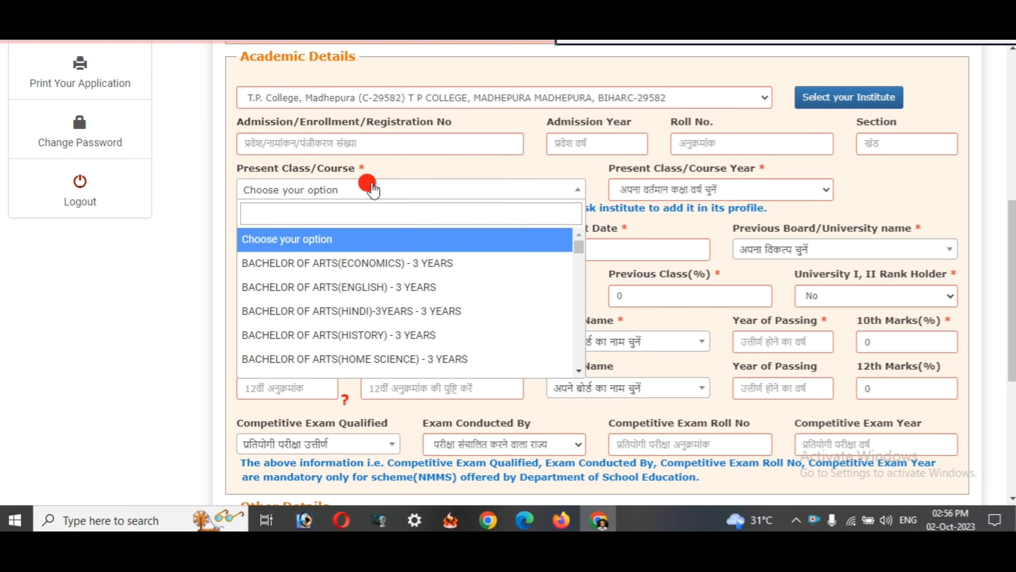
scroll(374, 330, "down", 3)
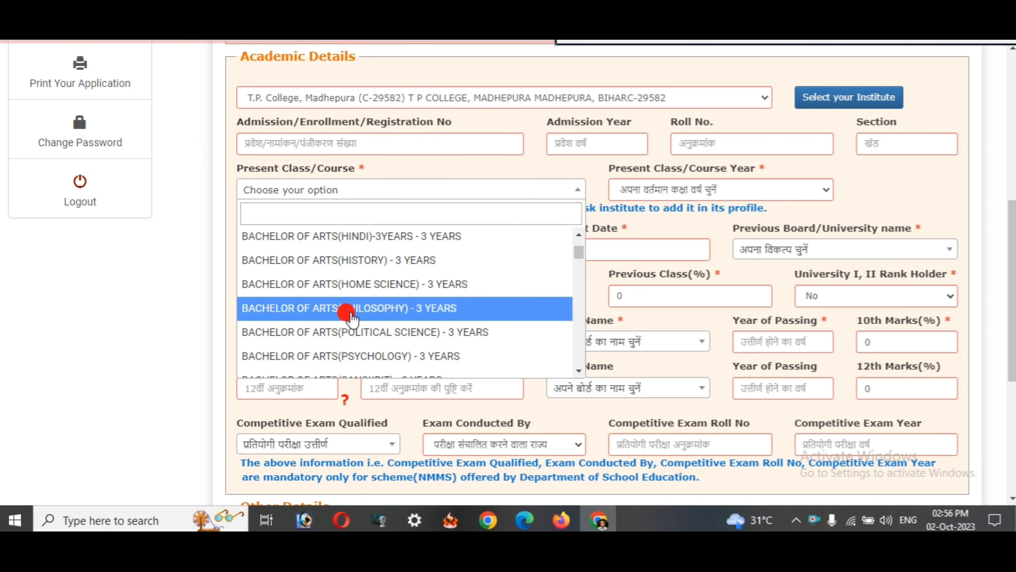
scroll(352, 312, "up", 1)
scroll(343, 312, "up", 1)
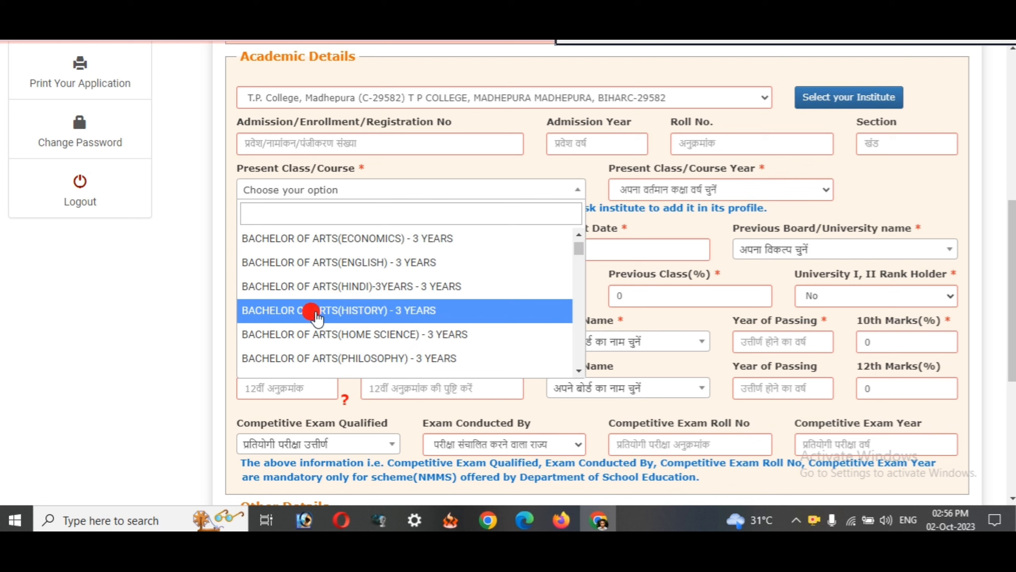
scroll(376, 320, "down", 8)
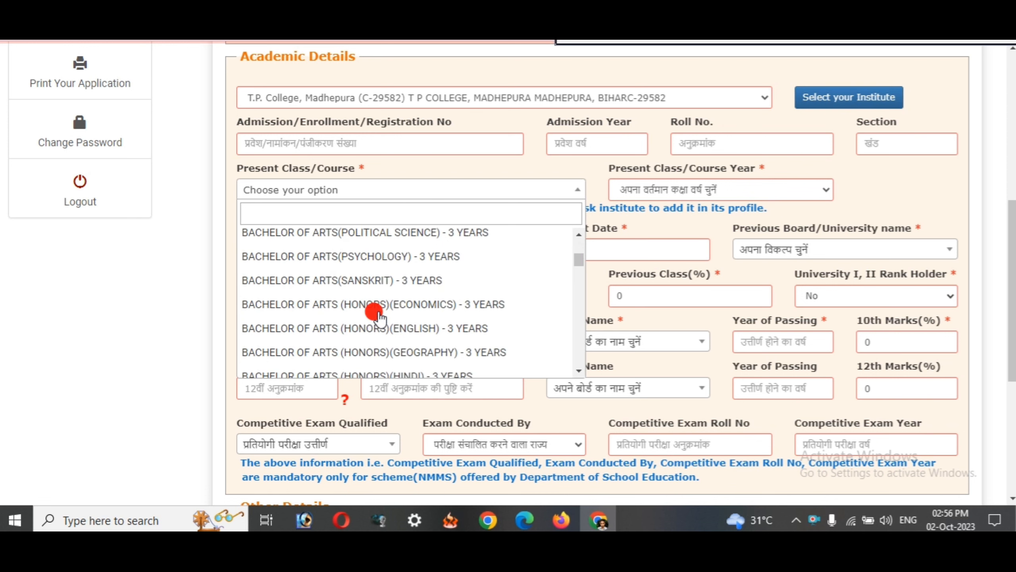
scroll(376, 316, "down", 10)
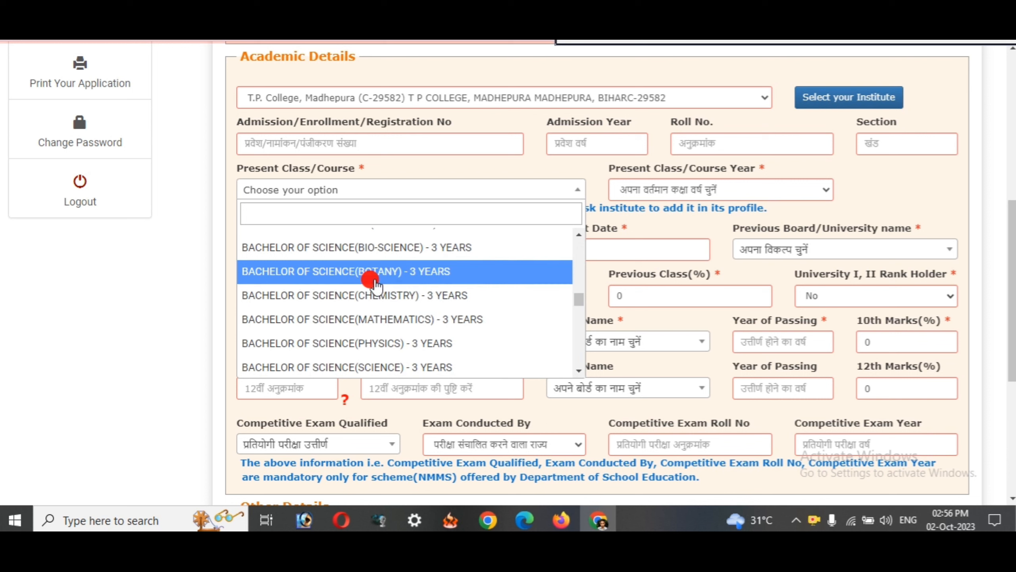
left_click(362, 320)
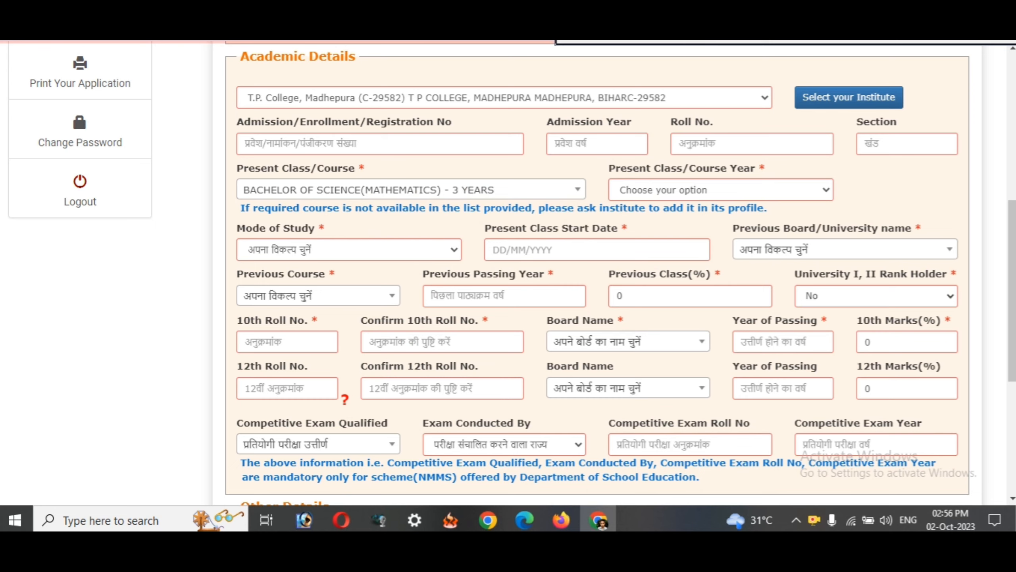
- Set the Present Class/Course Year to 2
left_click_drag(602, 158, 837, 209)
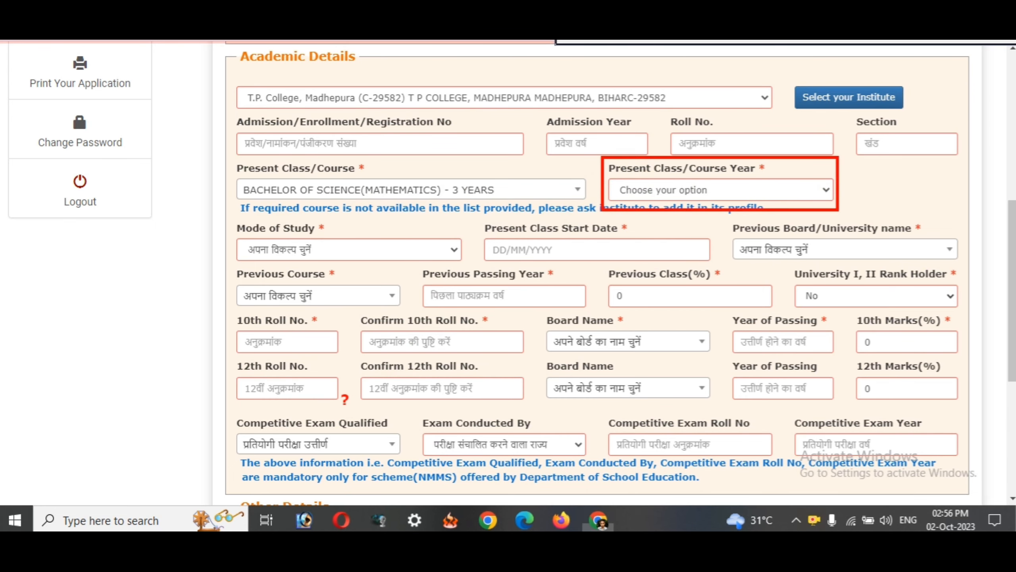
key("Escape")
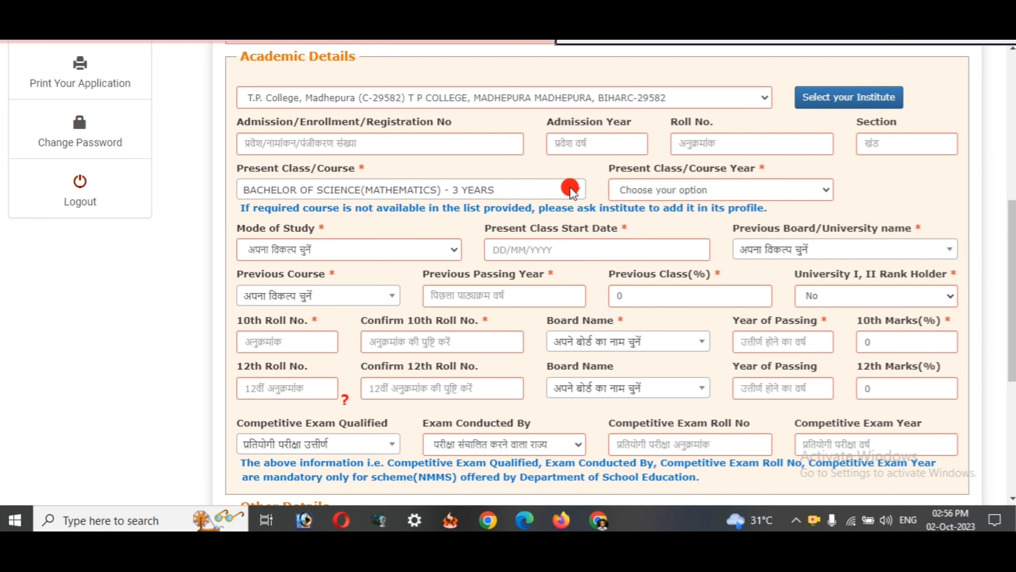
left_click(651, 187)
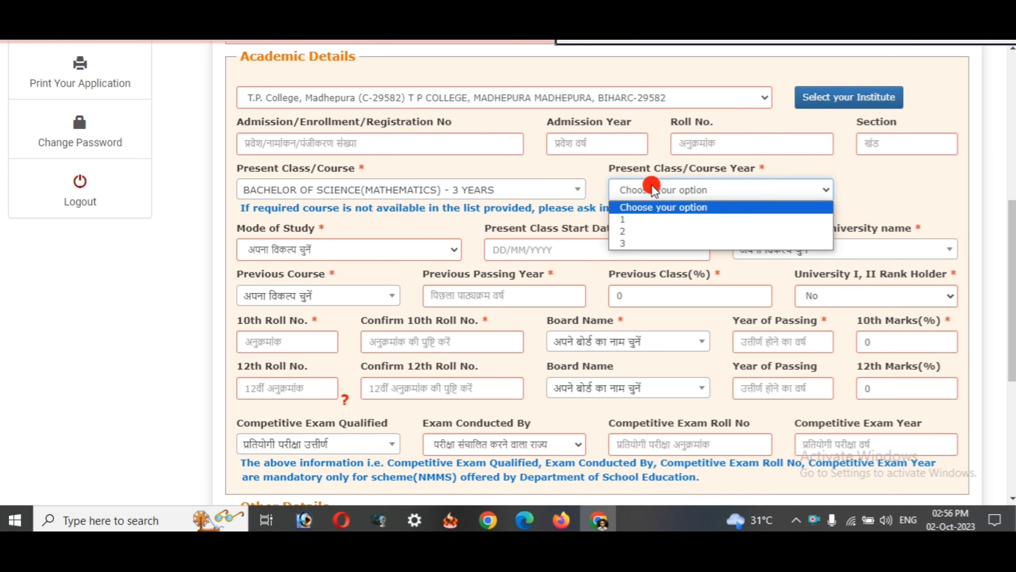
left_click(626, 228)
- Choose Regular/Full Time as the Mode of Study
scroll(605, 201, "down", 2)
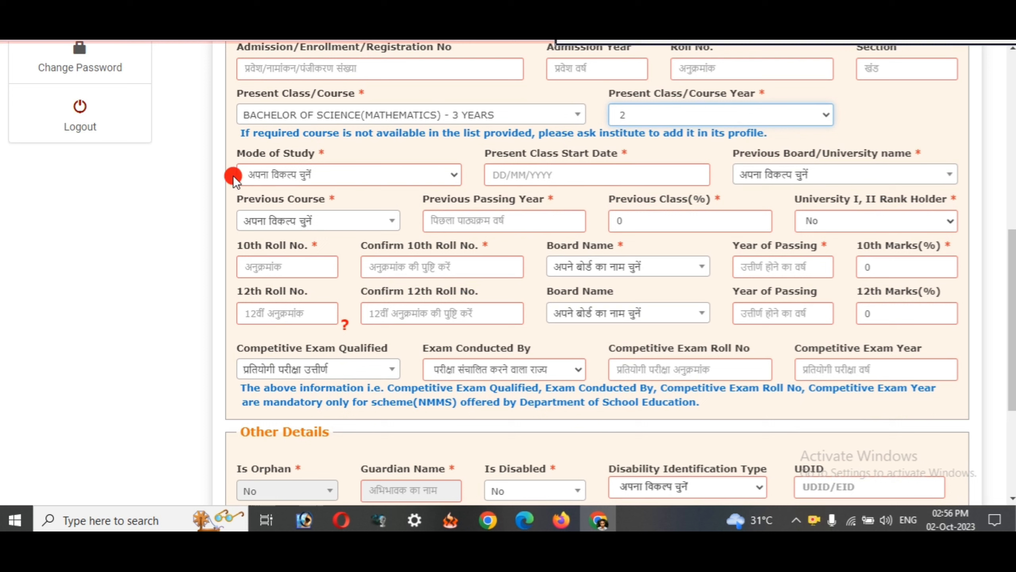
left_click_drag(252, 155, 297, 157)
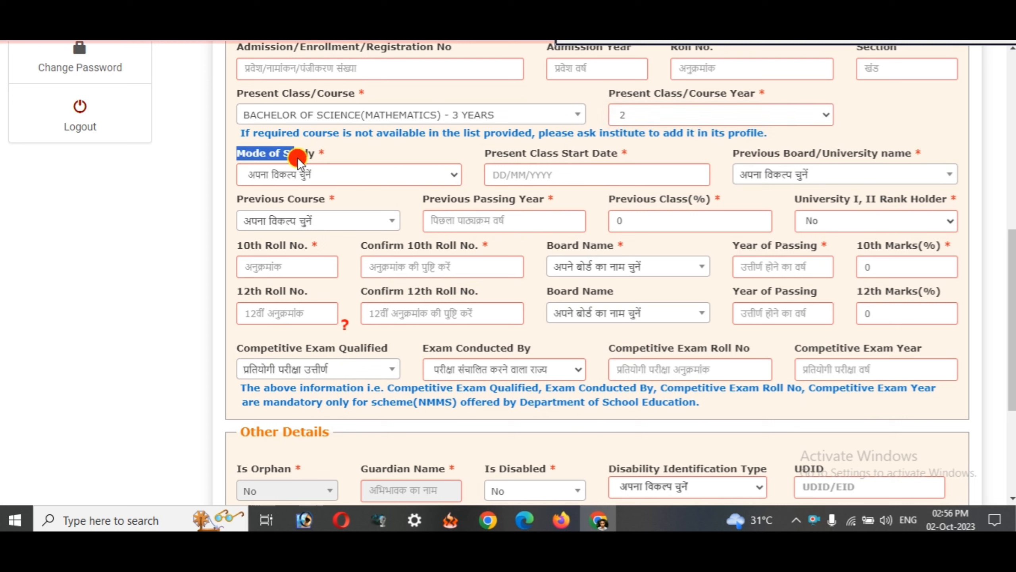
left_click(320, 176)
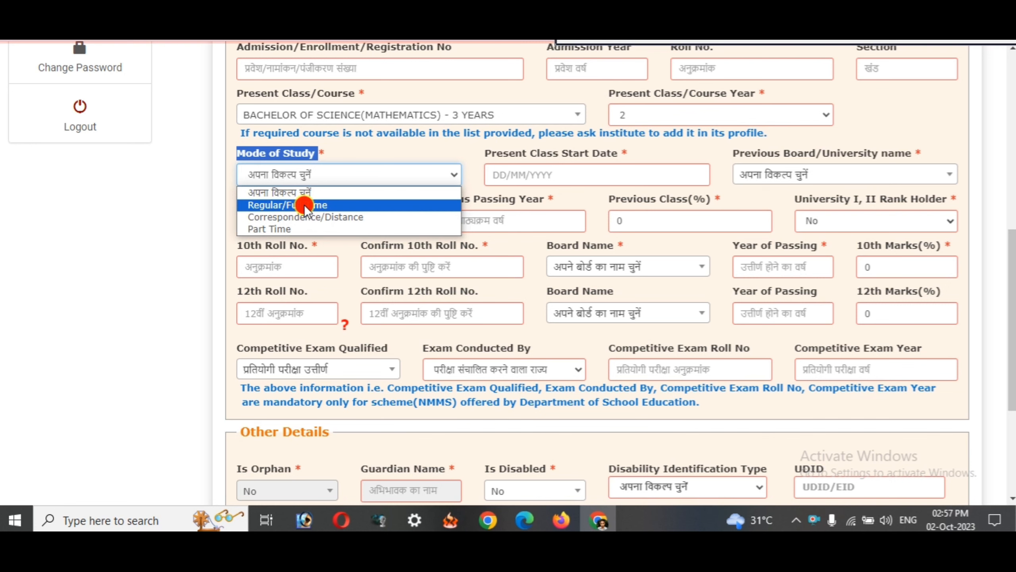
left_click(304, 205)
left_click(341, 151)
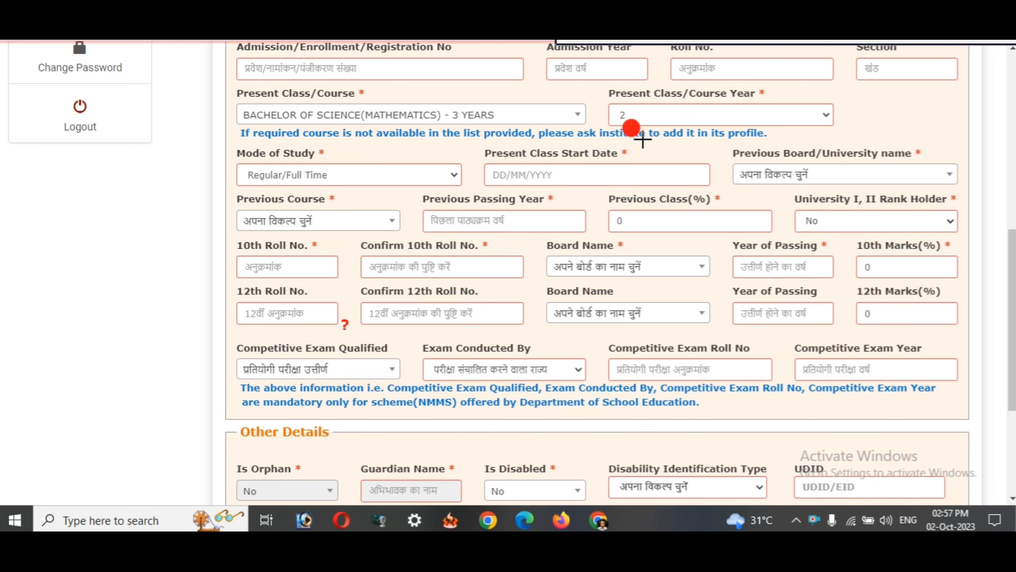
mouse_move(604, 85)
left_mouse_down()
mouse_move(701, 138)
mouse_move(842, 134)
left_mouse_up()
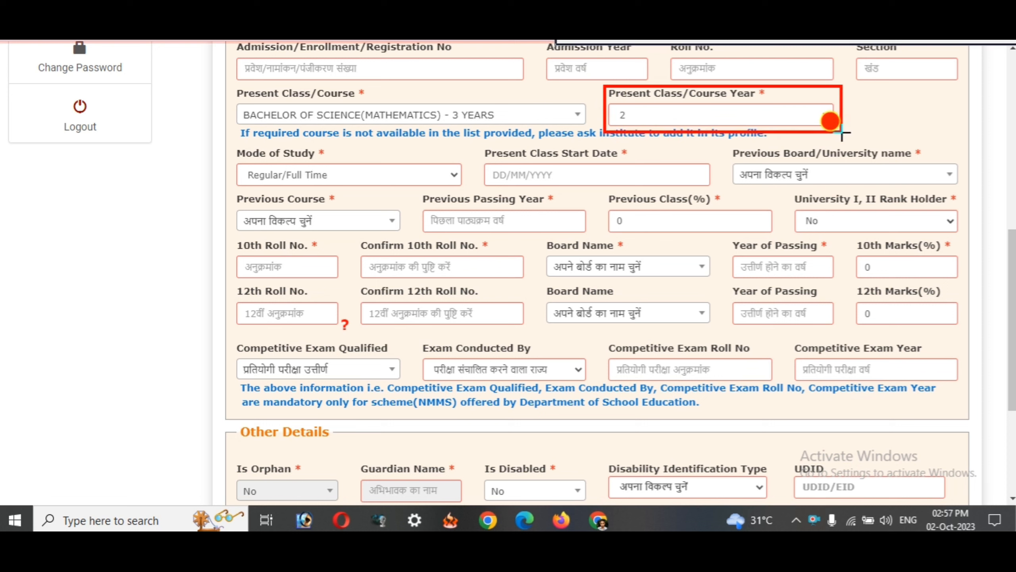
left_click_drag(480, 148, 705, 194)
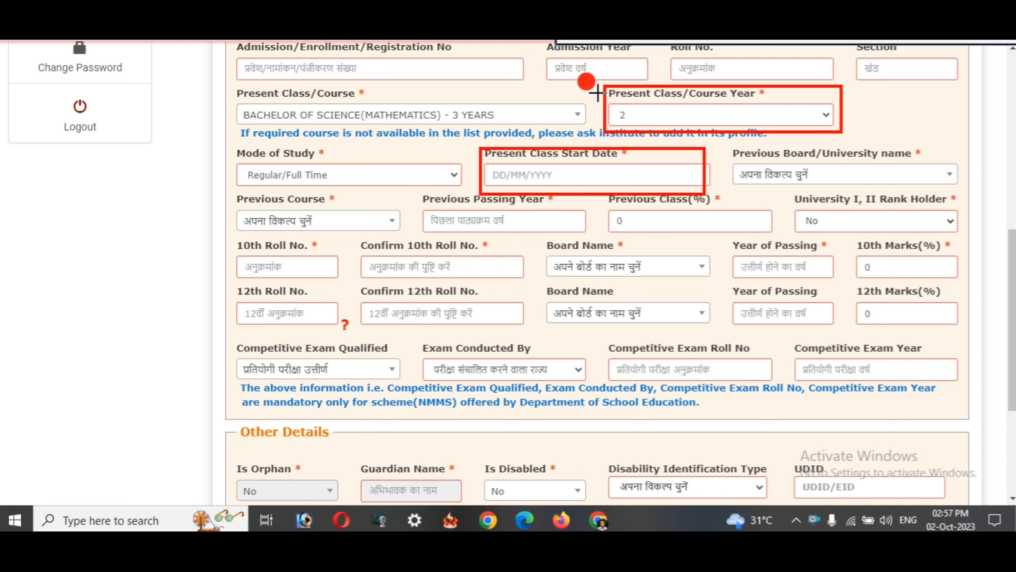
left_click_drag(597, 93, 655, 116)
left_click_drag(474, 143, 685, 186)
left_click(920, 41)
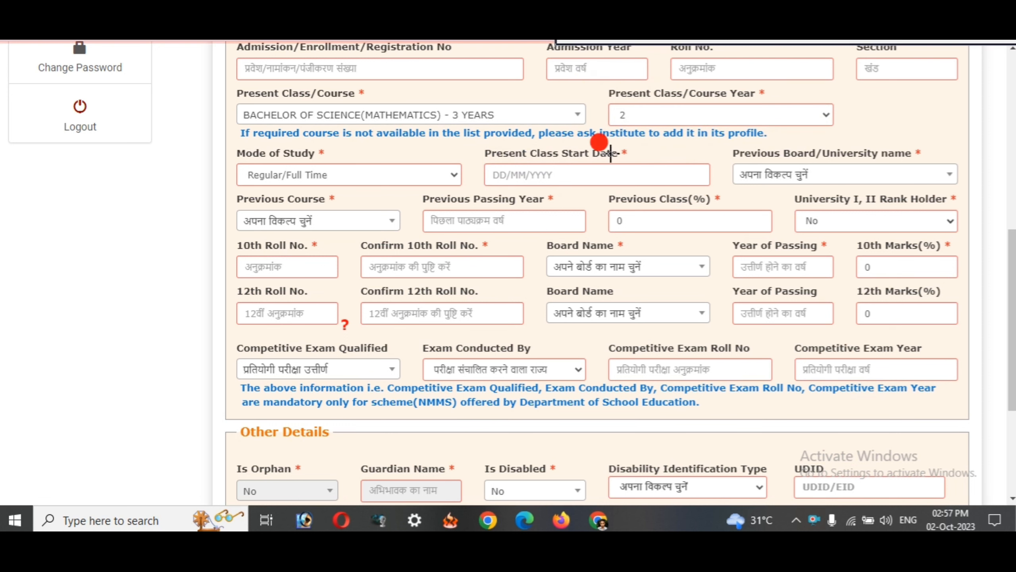
mouse_move(481, 159)
left_mouse_down()
mouse_move(547, 182)
mouse_move(697, 188)
left_mouse_up()
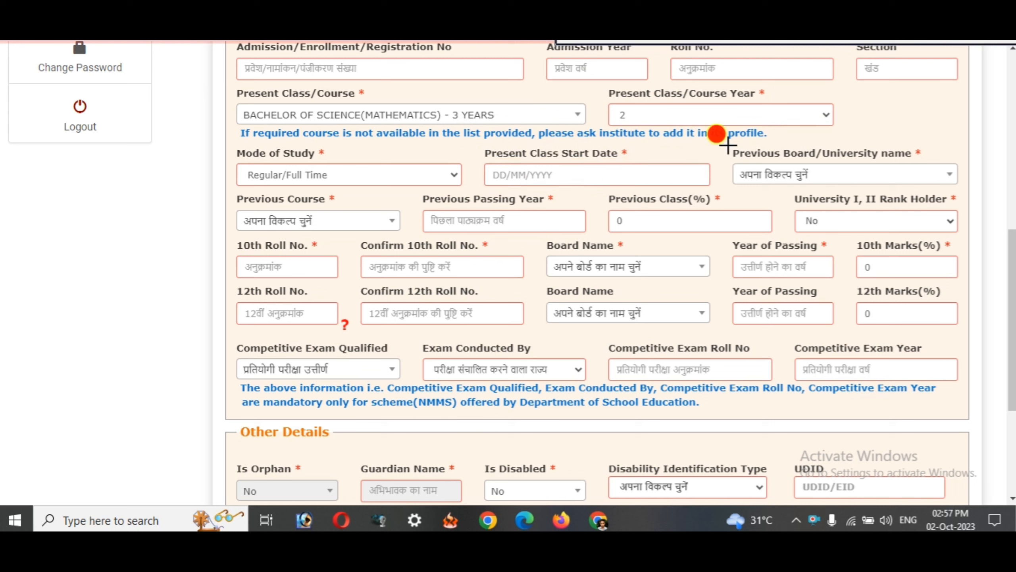
mouse_move(727, 145)
left_mouse_down()
mouse_move(763, 165)
mouse_move(955, 179)
left_mouse_up()
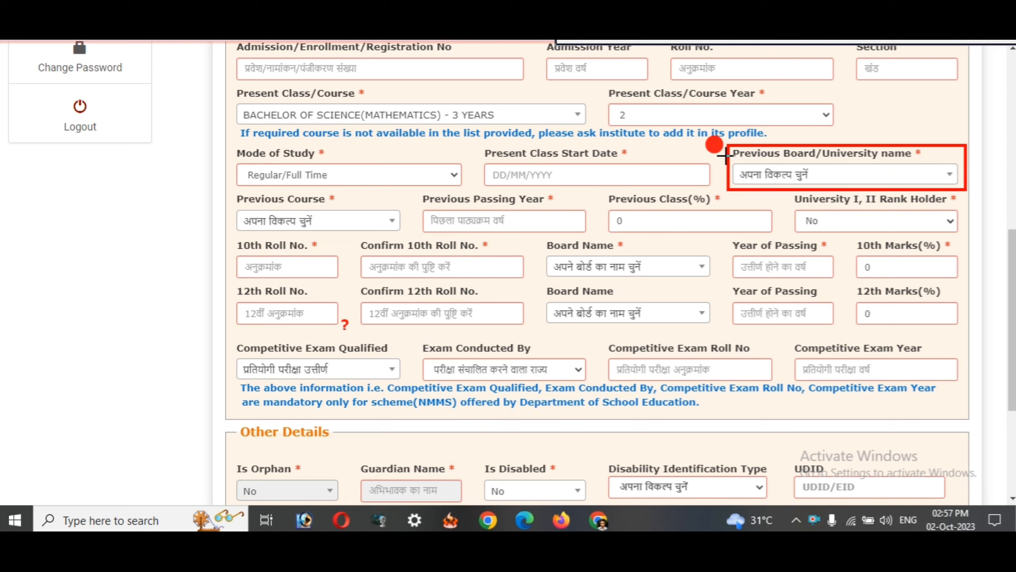
mouse_move(724, 147)
left_mouse_down()
mouse_move(844, 202)
mouse_move(971, 200)
left_mouse_up()
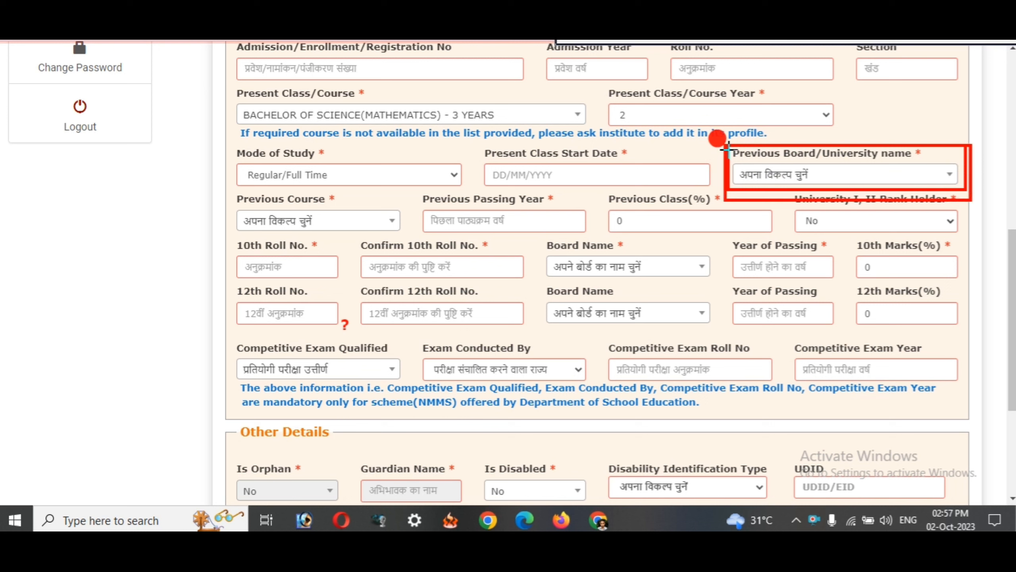
mouse_move(721, 142)
left_mouse_down()
mouse_move(772, 175)
mouse_move(914, 203)
mouse_move(972, 195)
mouse_move(975, 205)
left_mouse_up()
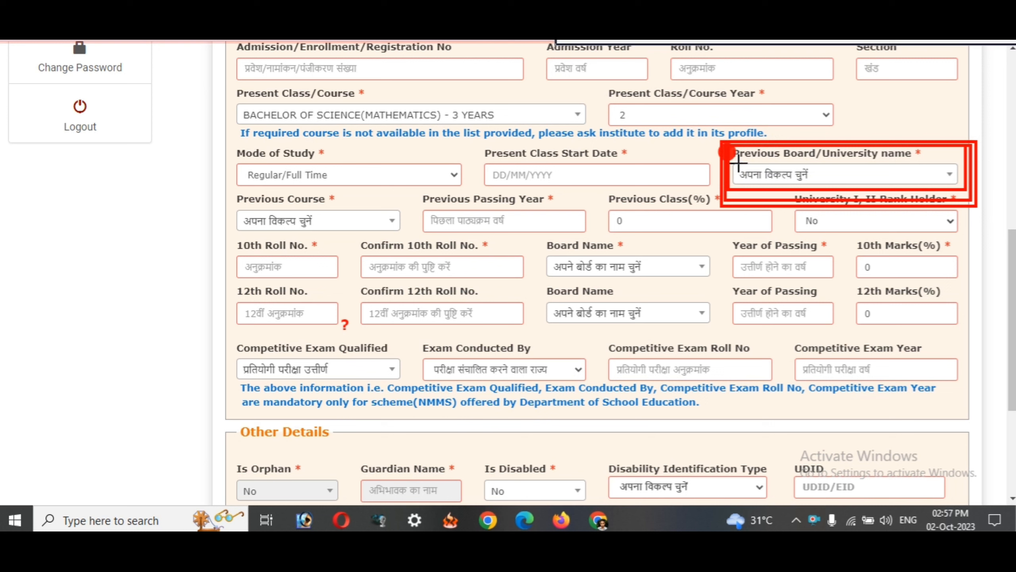
left_click_drag(588, 138, 645, 161)
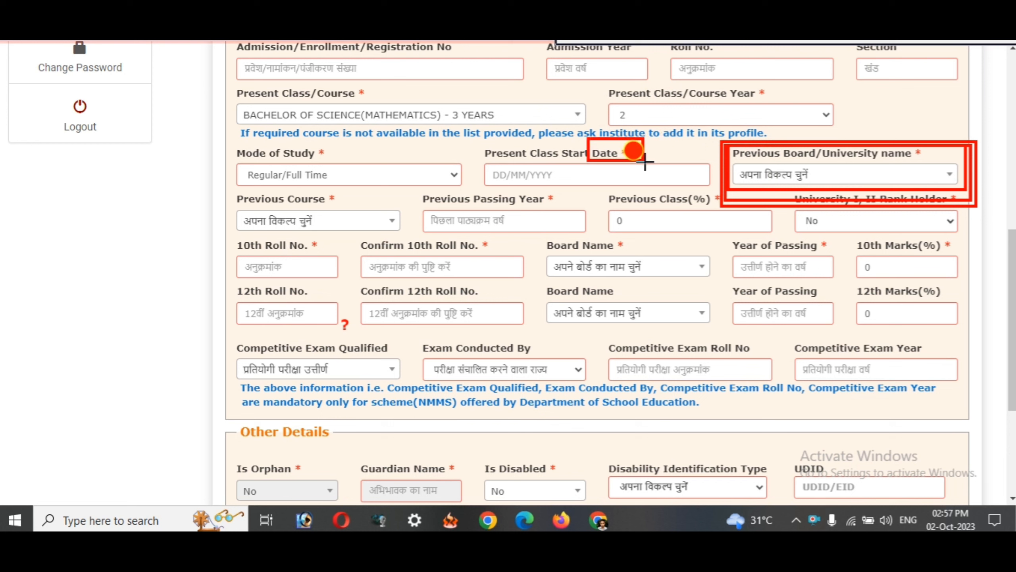
mouse_move(721, 145)
left_mouse_down()
mouse_move(901, 205)
mouse_move(979, 204)
left_mouse_up()
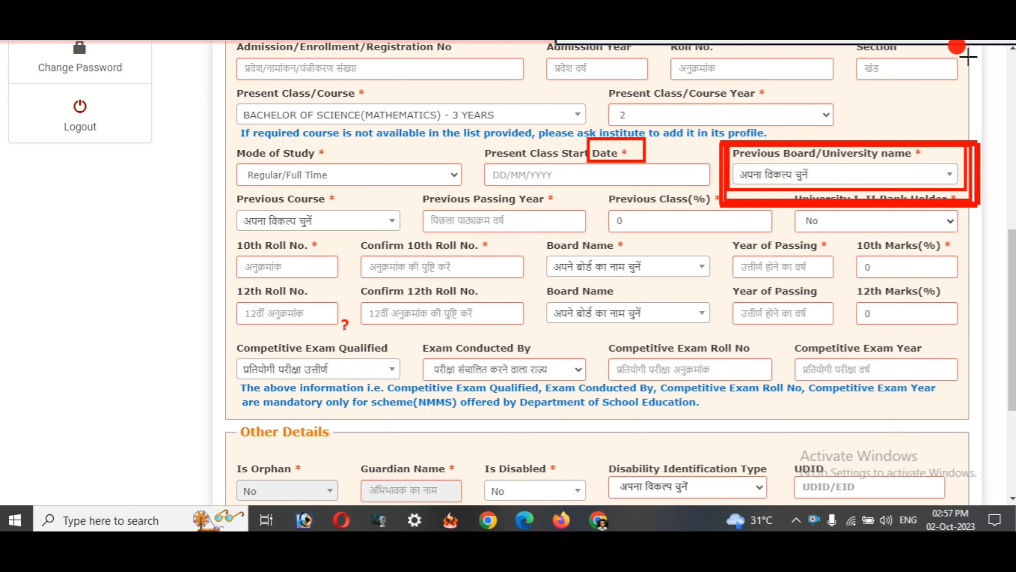
left_click(992, 42)
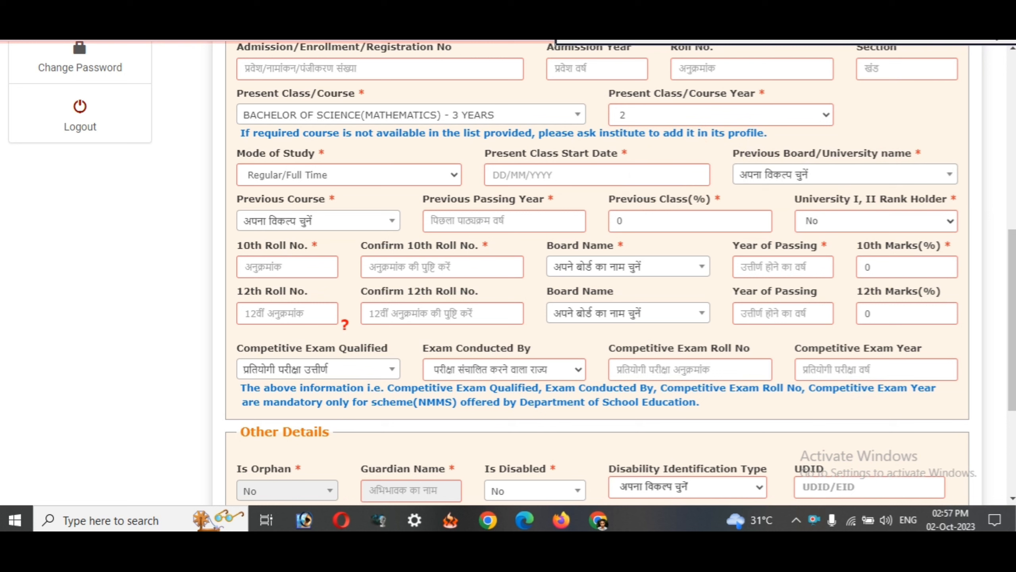
- Search 'bse' and set Previous Board/University to BSEB PATNA
left_click(774, 172)
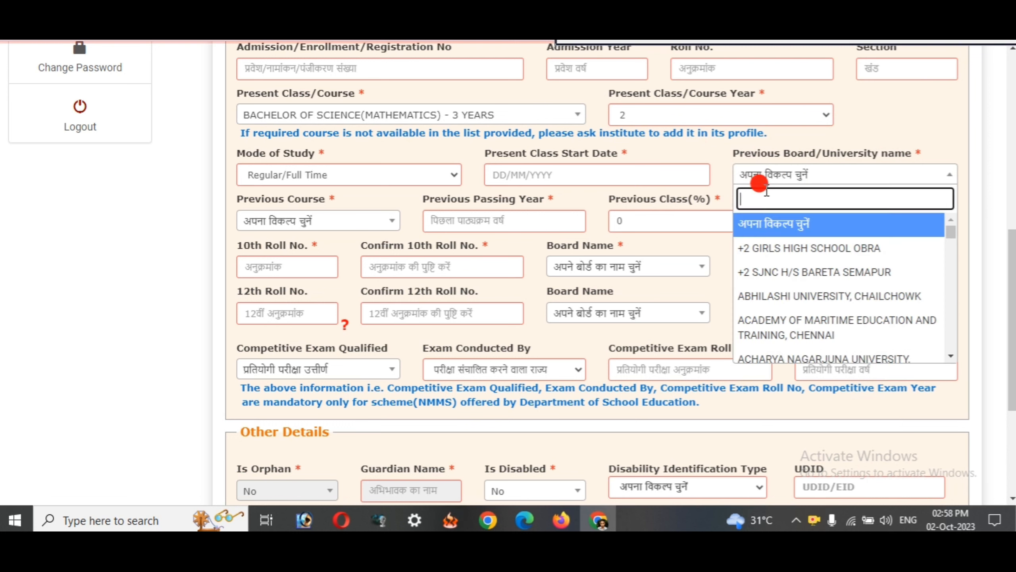
type("bse")
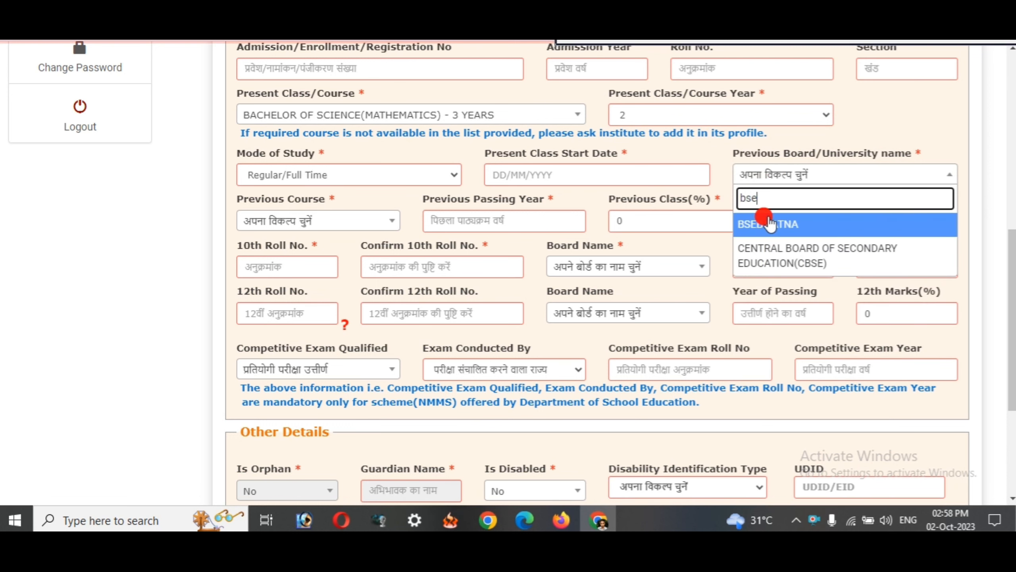
left_click(768, 224)
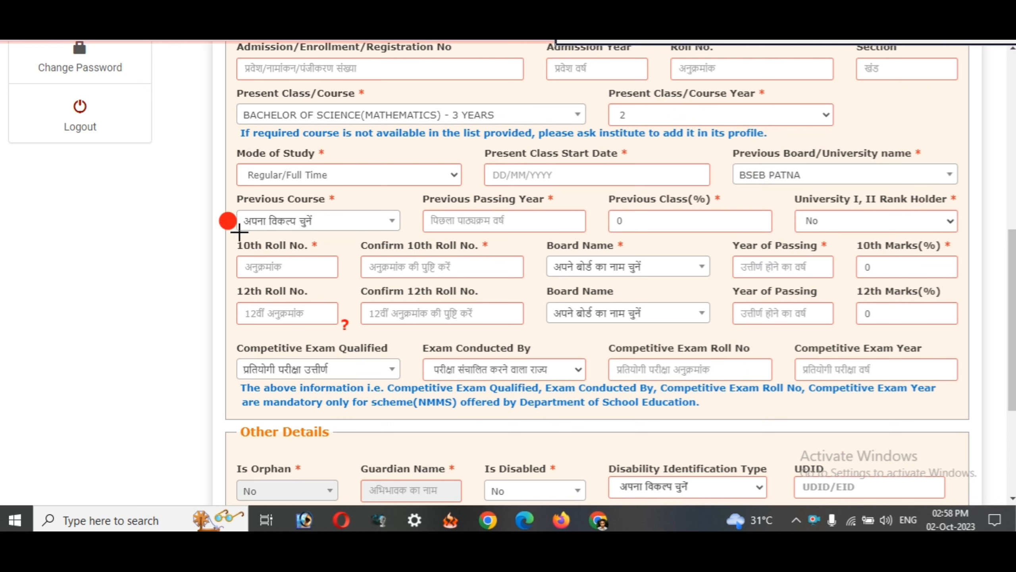
- Set Previous Course to HSC/Intermediate [12th]/Equivalent
left_click_drag(228, 197, 396, 230)
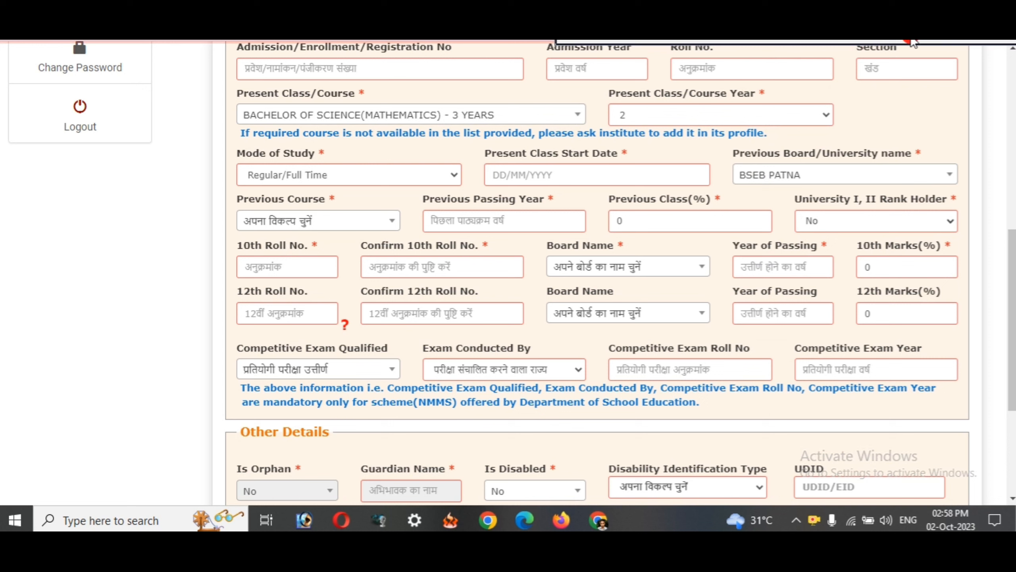
left_click(370, 229)
left_click(364, 227)
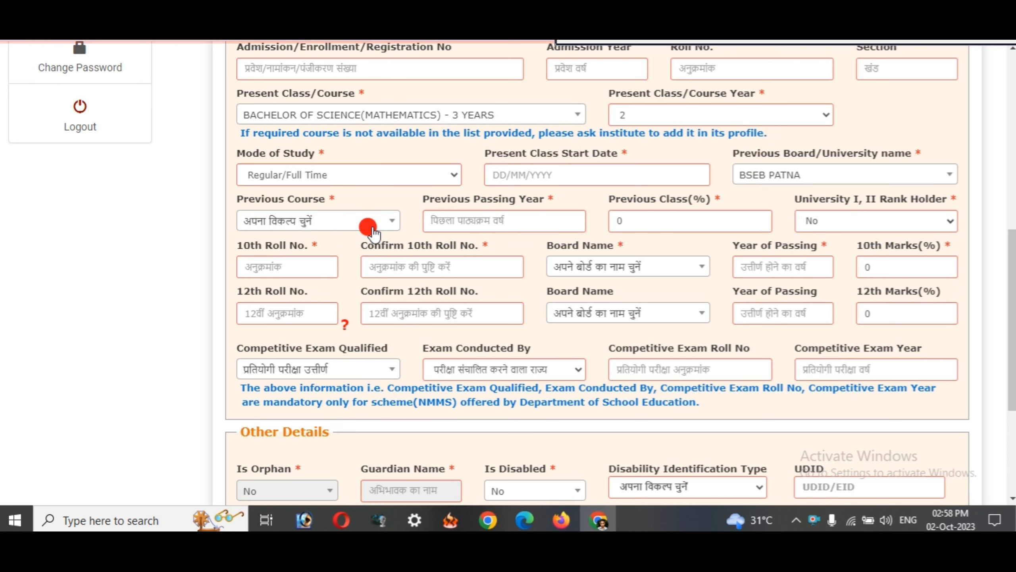
left_click(379, 220)
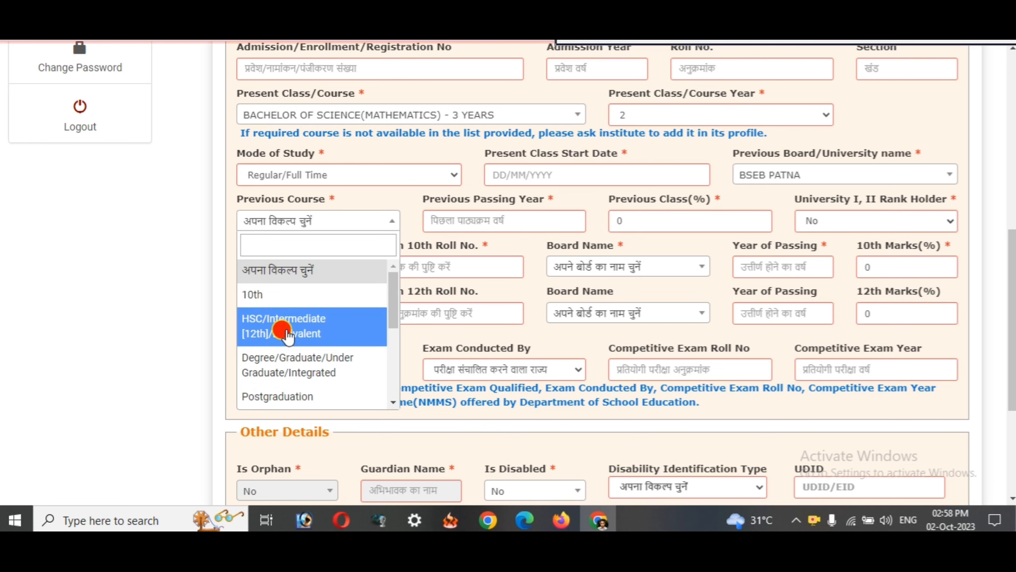
left_click(278, 340)
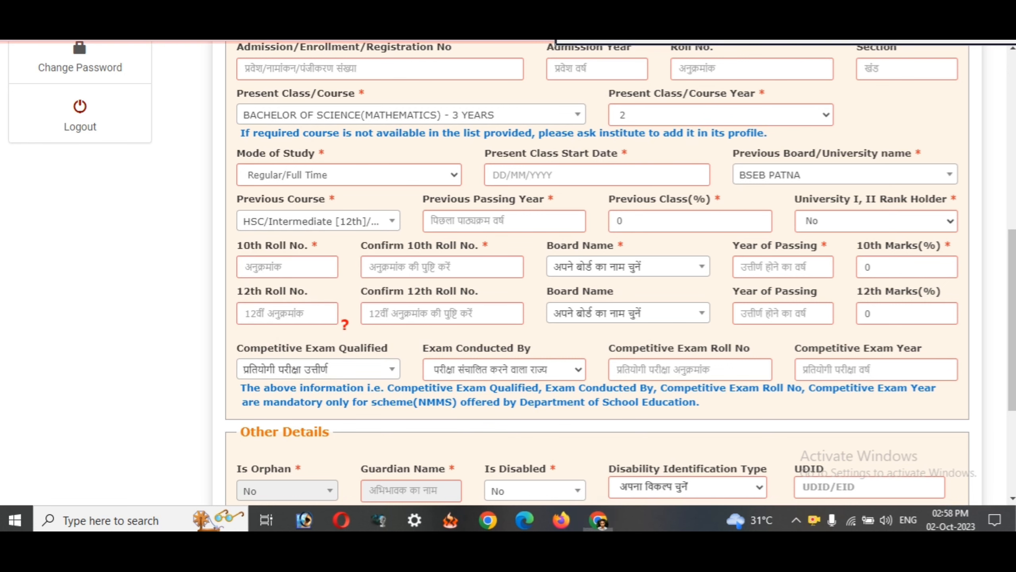
- Outline Previous Passing Year, Previous Class(%) and the 10th roll, board, year and marks fields in red
mouse_move(416, 194)
left_mouse_down()
mouse_move(460, 219)
mouse_move(590, 238)
left_mouse_up()
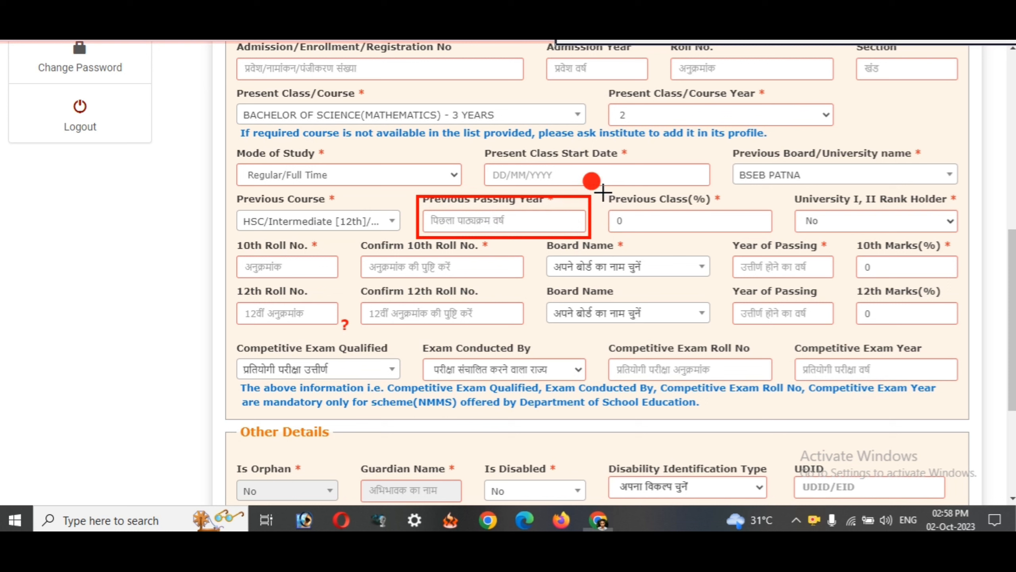
left_click_drag(602, 192, 749, 237)
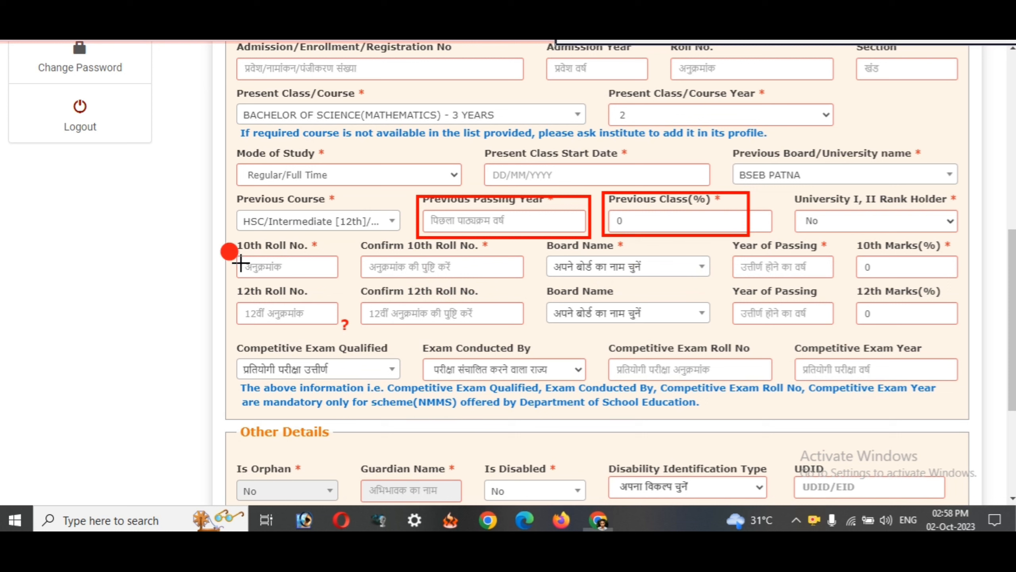
left_click_drag(232, 235, 347, 284)
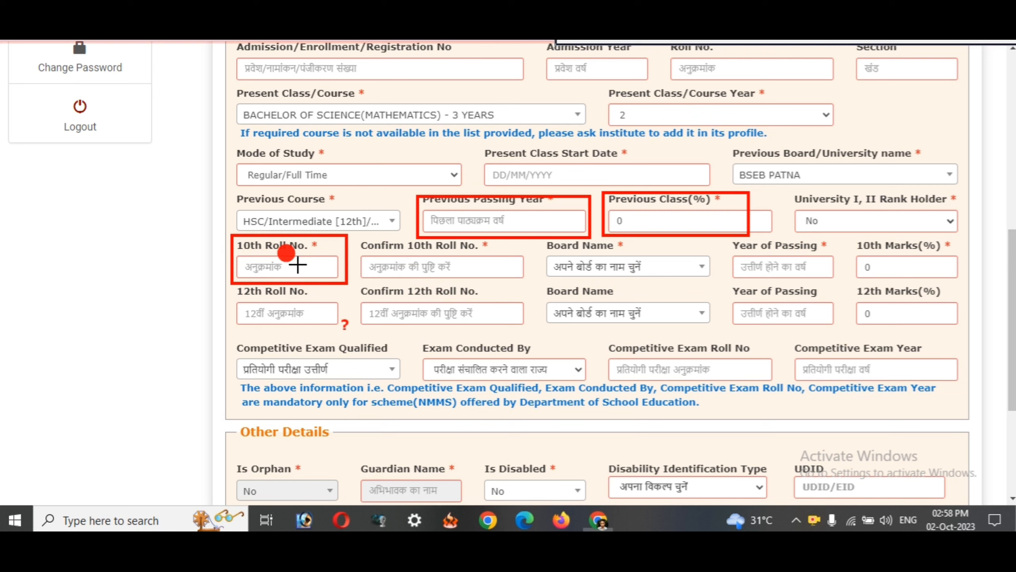
mouse_move(355, 235)
left_mouse_down()
mouse_move(468, 280)
mouse_move(535, 284)
left_mouse_up()
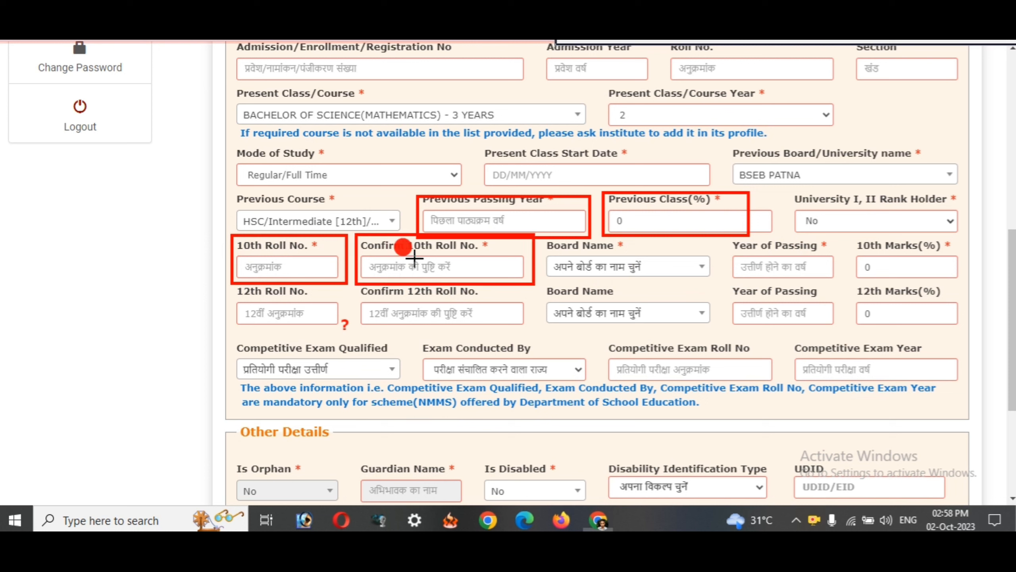
mouse_move(549, 239)
left_mouse_down()
mouse_move(687, 285)
mouse_move(716, 282)
left_mouse_up()
left_click_drag(729, 239, 831, 281)
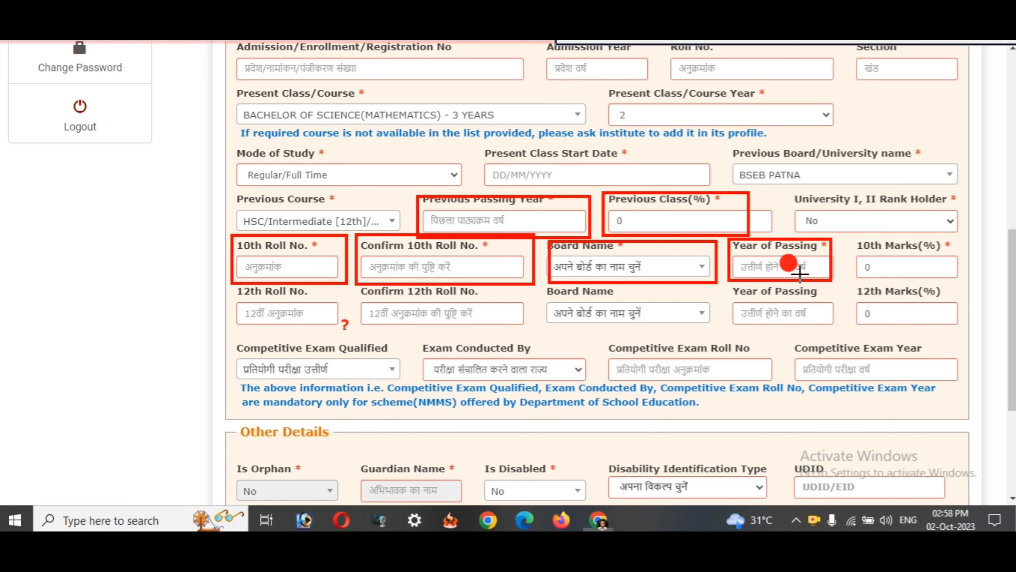
left_click_drag(853, 233, 962, 283)
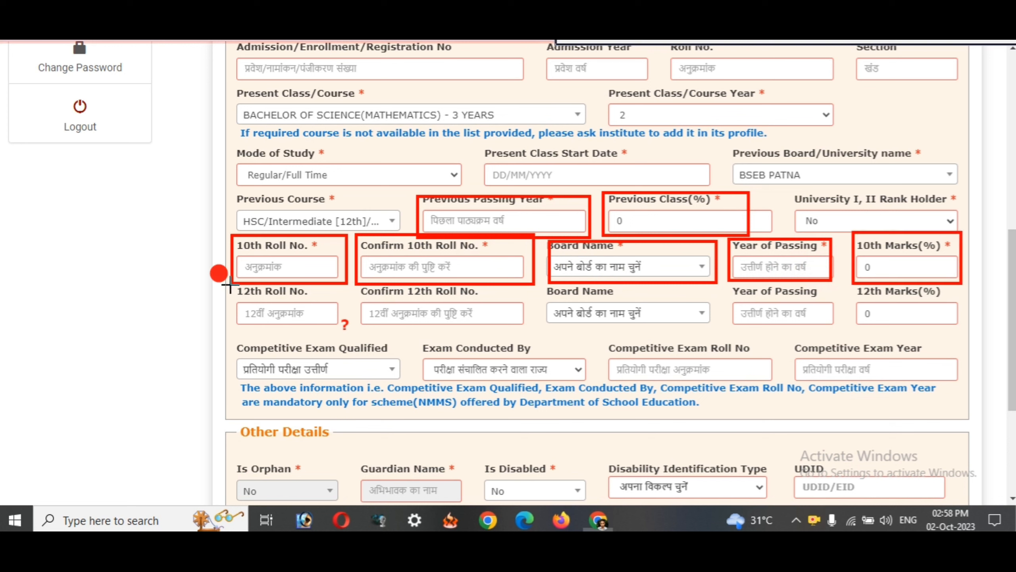
- Outline the 12th Roll No., confirmation, board, passing year and Marks(%) fields in red
left_click_drag(231, 284, 351, 332)
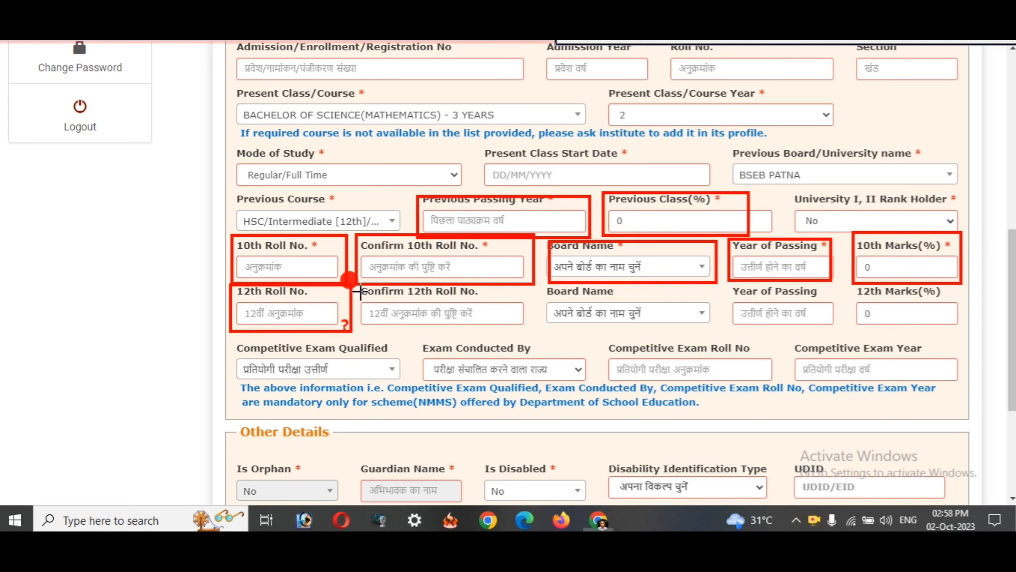
left_click_drag(360, 292, 522, 328)
left_click_drag(549, 287, 689, 329)
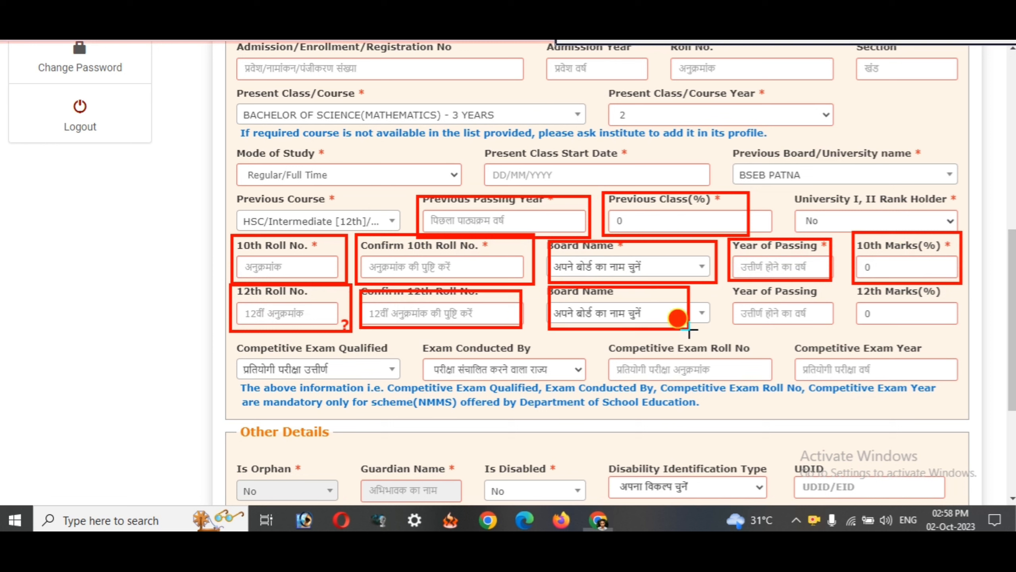
left_click_drag(731, 285, 817, 320)
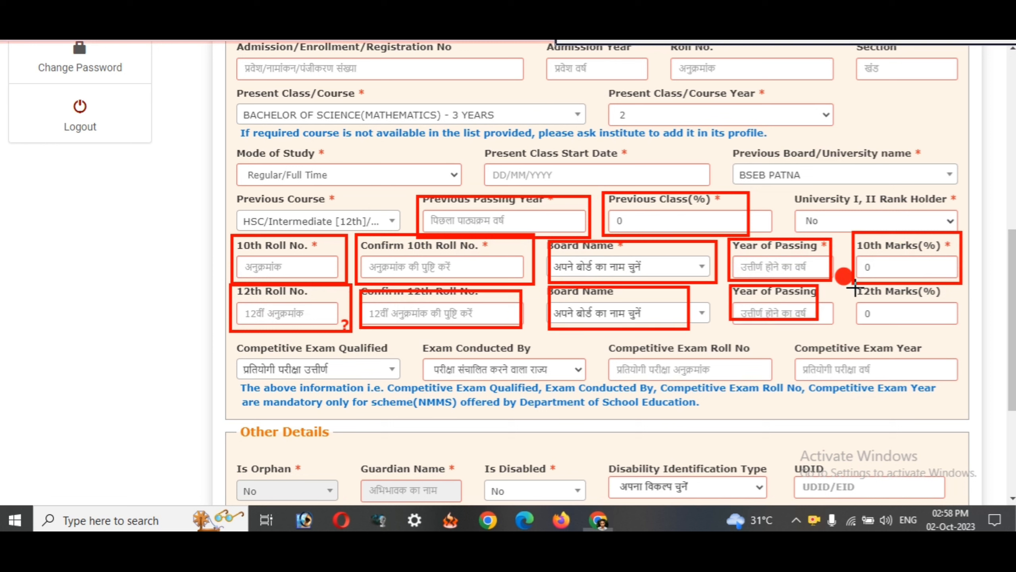
left_click_drag(855, 287, 950, 323)
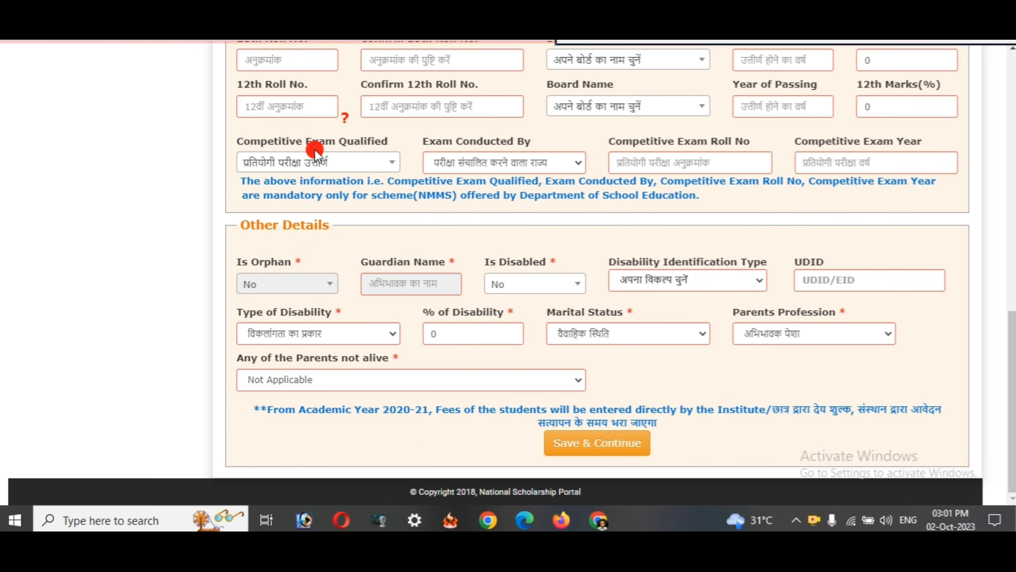
scroll(314, 149, "up", 2)
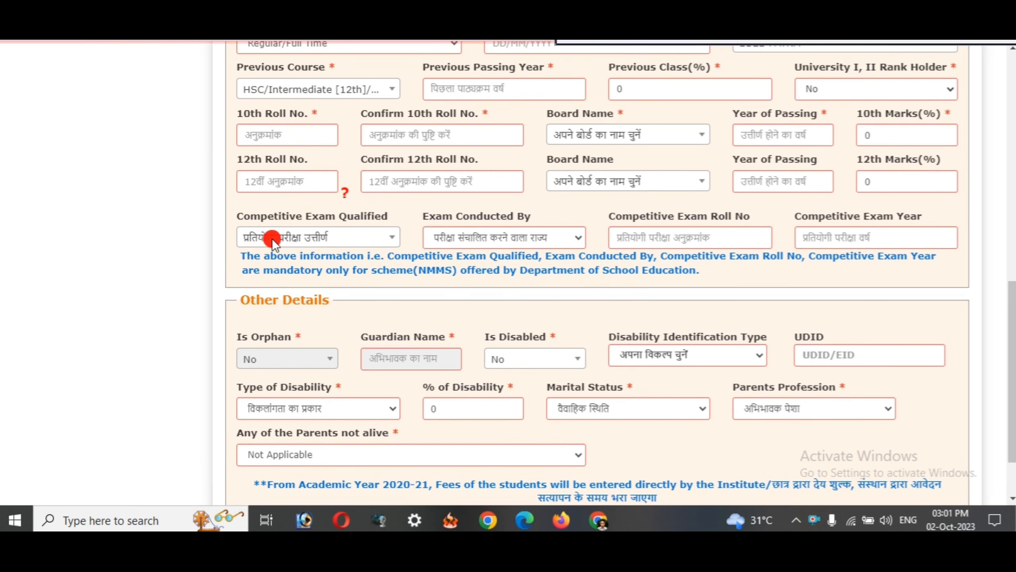
left_click(370, 236)
scroll(336, 334, "down", 2)
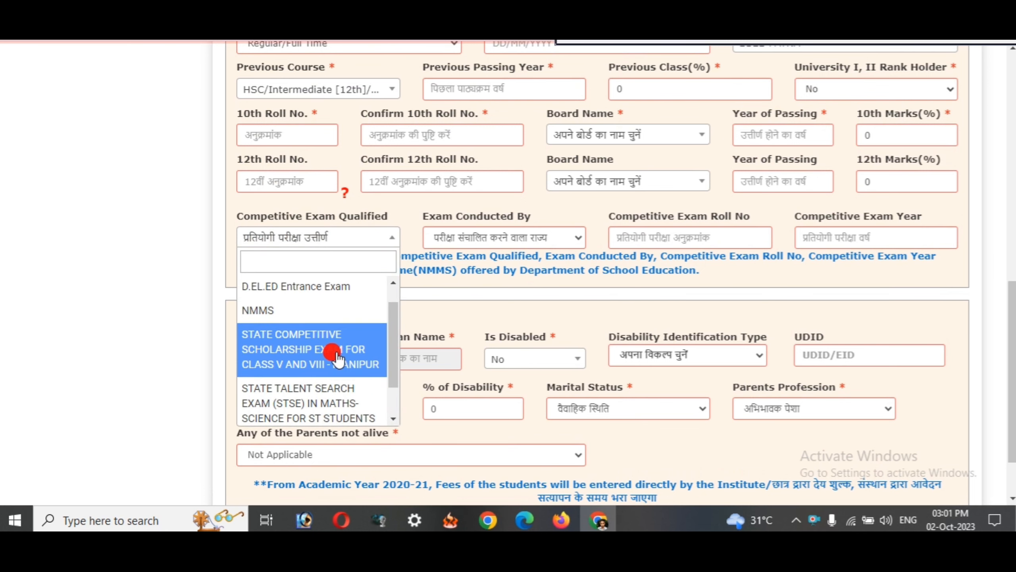
scroll(336, 354, "up", 2)
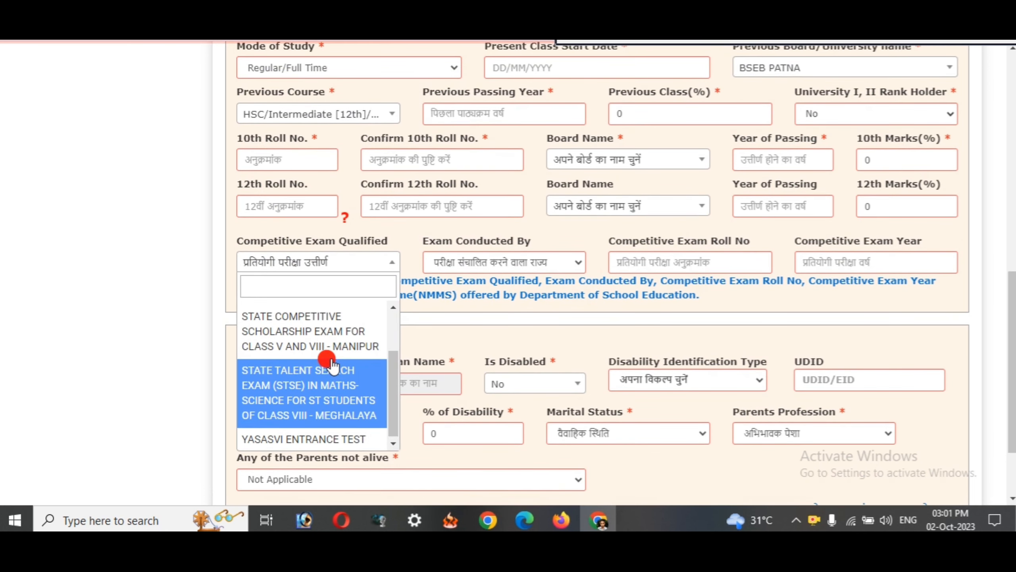
scroll(331, 365, "up", 1)
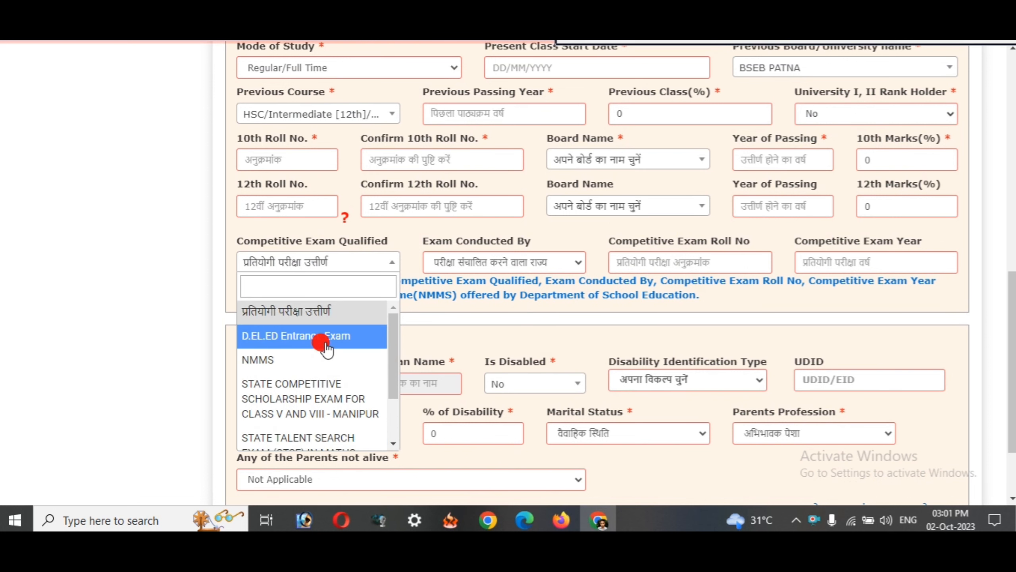
left_click(212, 301)
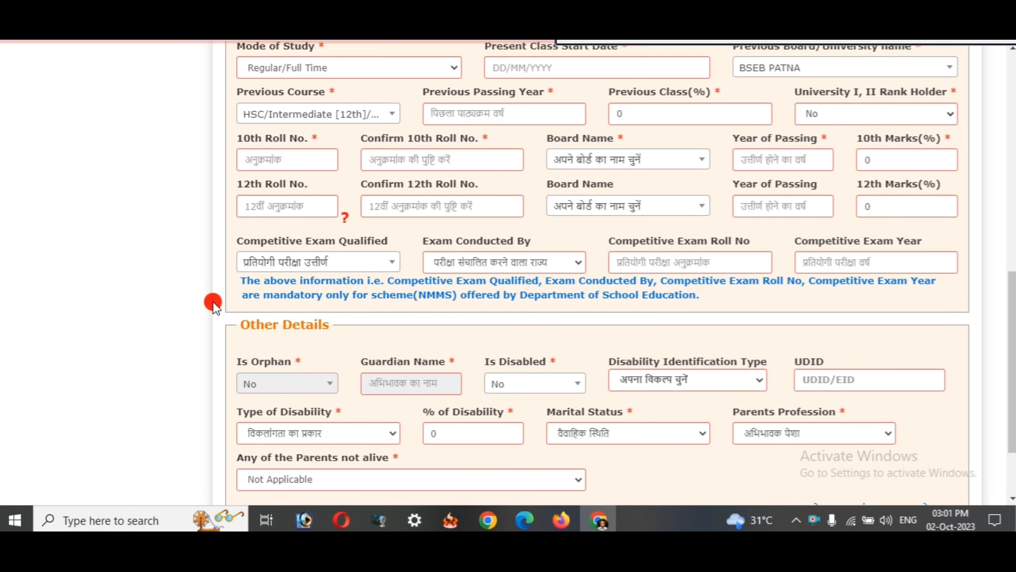
left_click(368, 259)
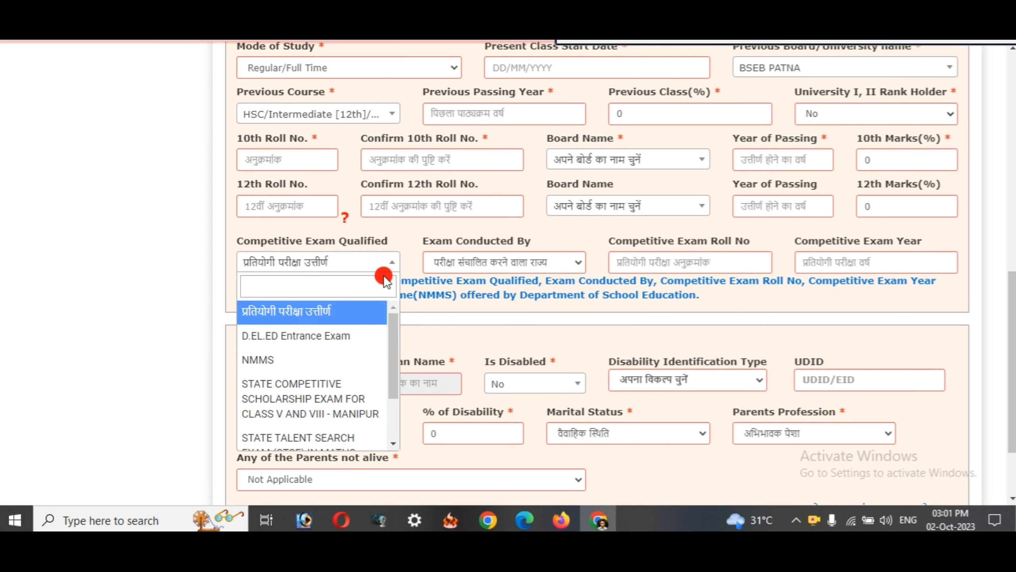
left_click(327, 335)
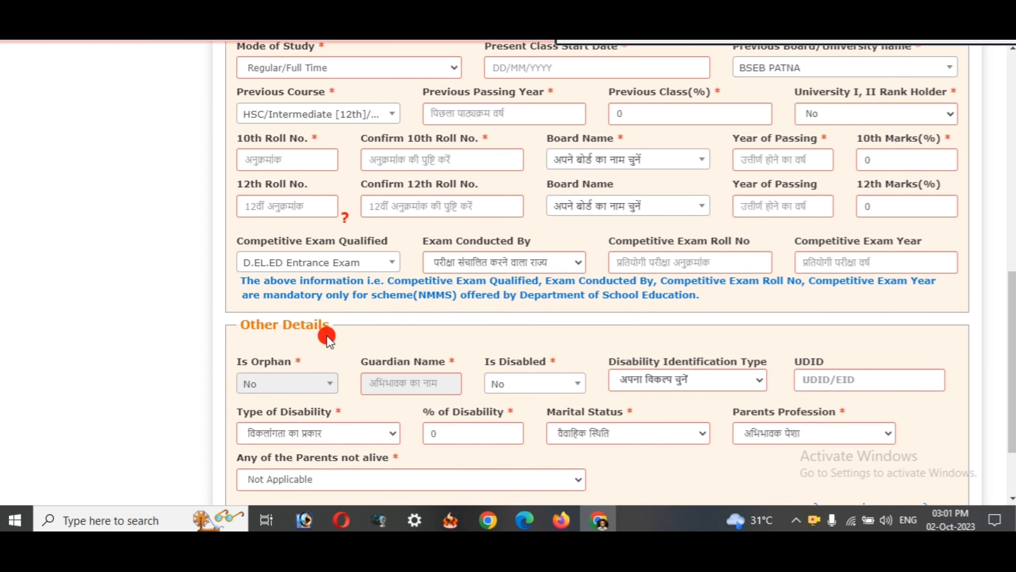
left_click(569, 256)
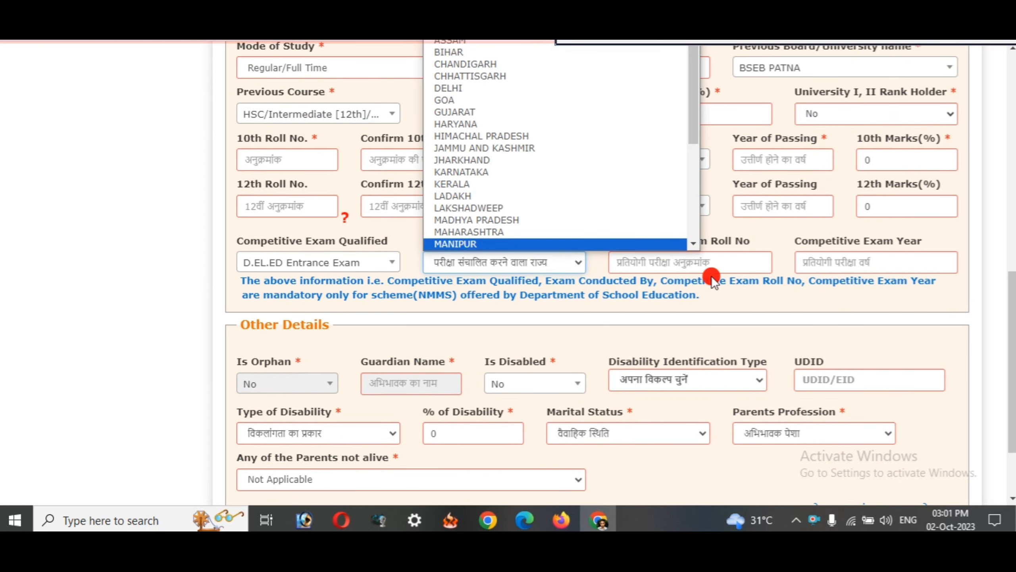
left_click(182, 287)
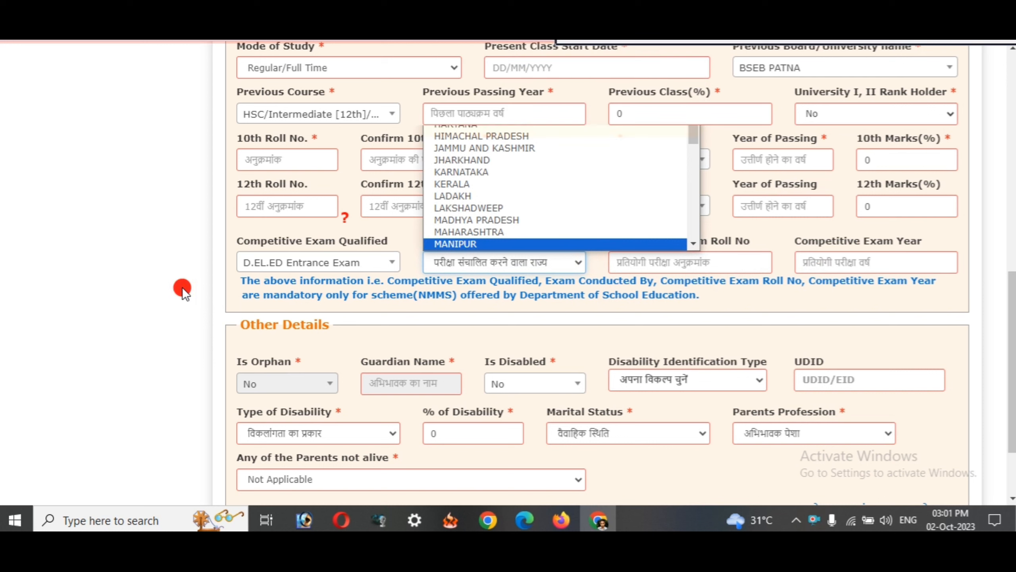
left_click(308, 262)
left_click(308, 315)
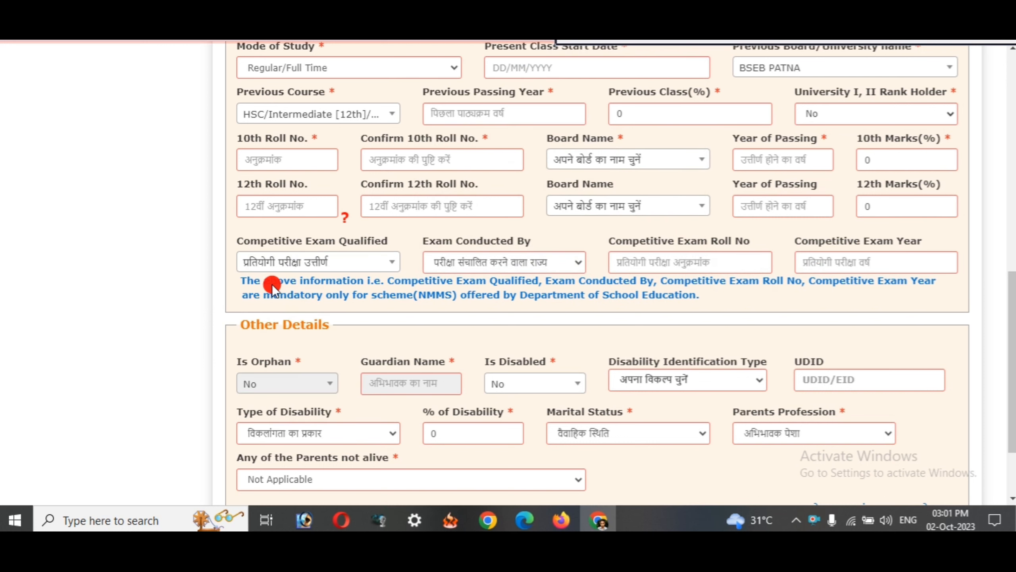
scroll(271, 284, "down", 3)
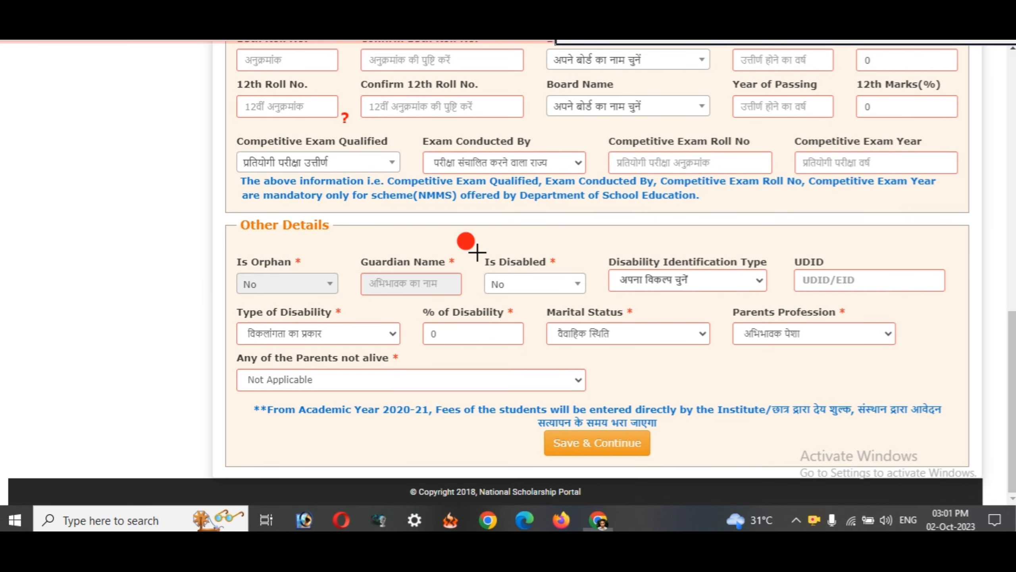
- Mark the disability fields on screen and try the Is Disabled options, leaving it at No
left_click_drag(229, 258, 346, 296)
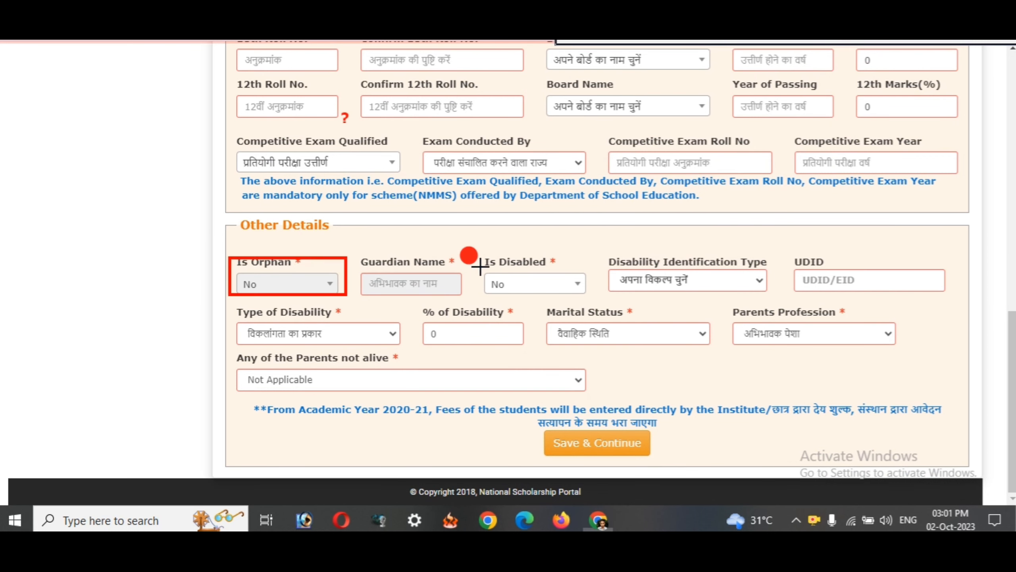
left_click_drag(485, 251, 586, 303)
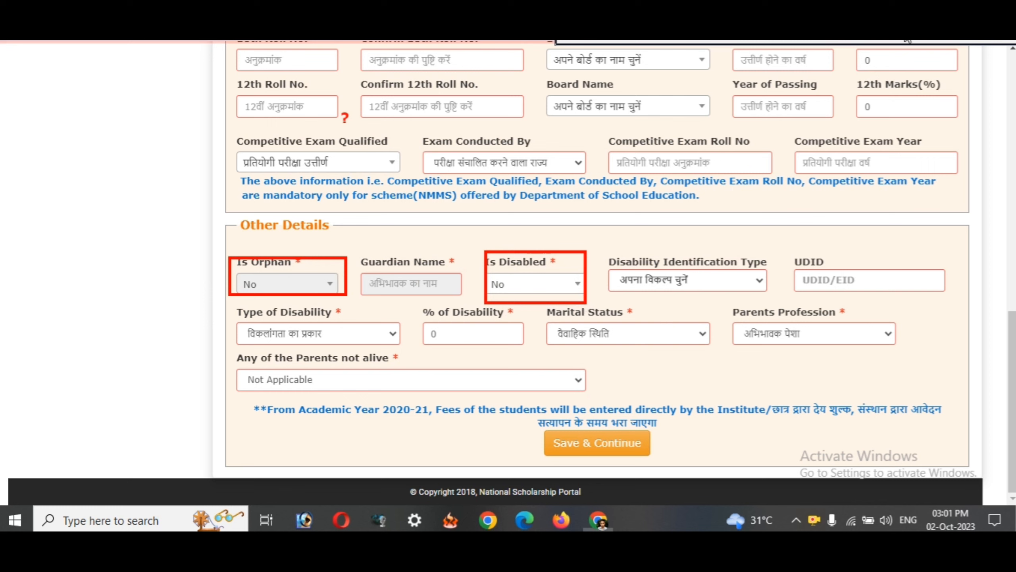
left_click(982, 41)
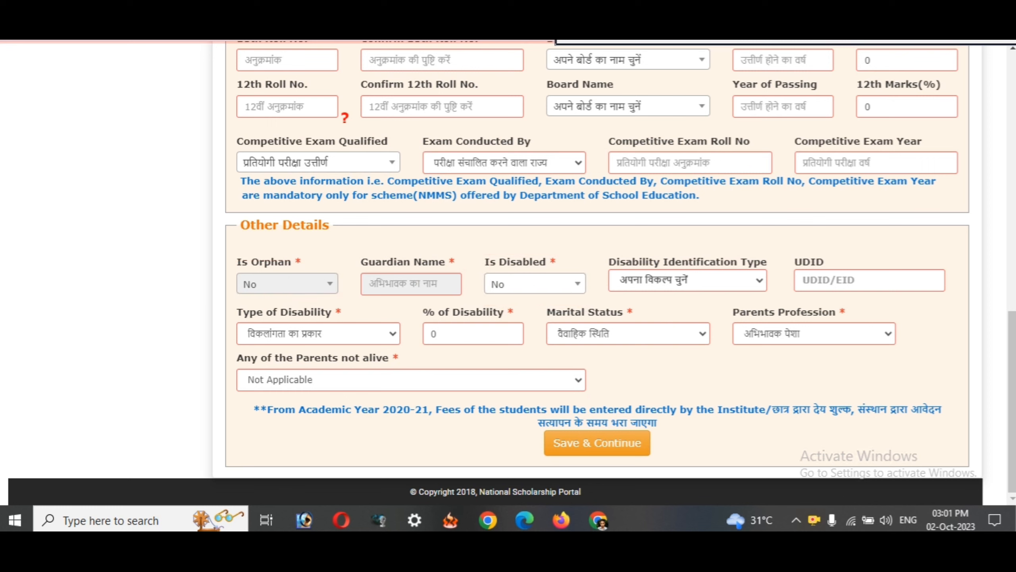
left_click(535, 282)
left_click(665, 284)
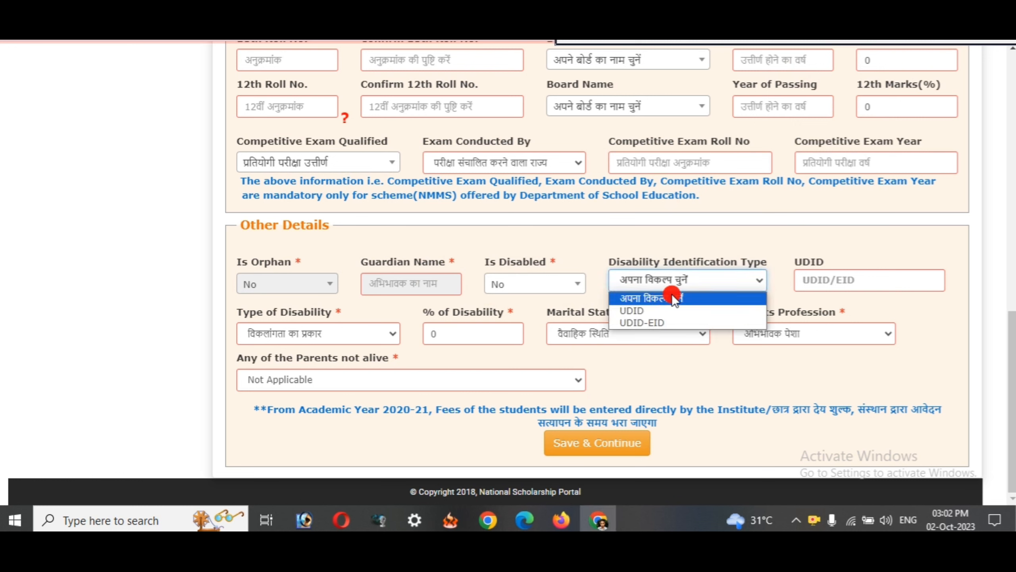
left_click(616, 239)
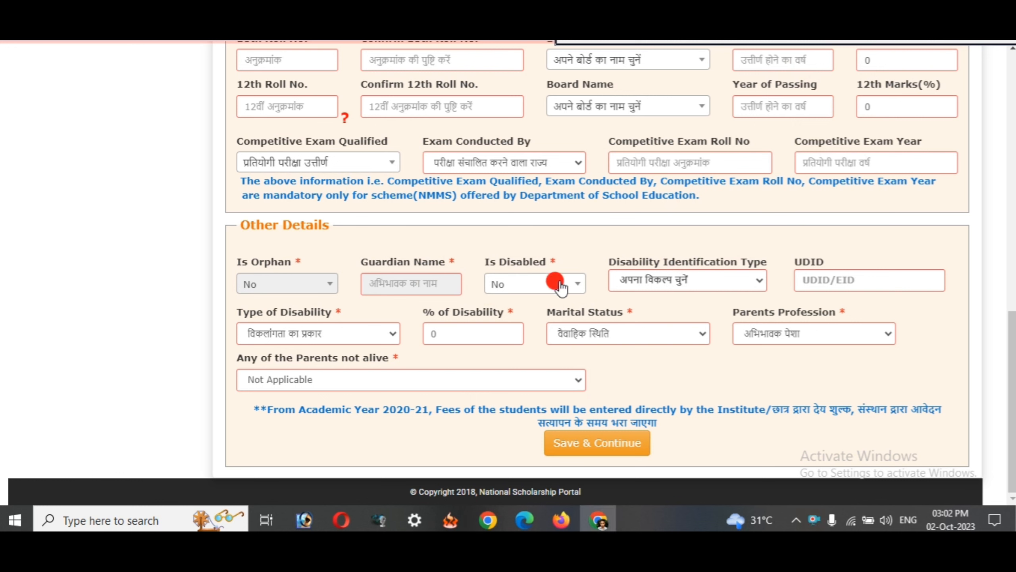
left_click(555, 283)
left_click(528, 358)
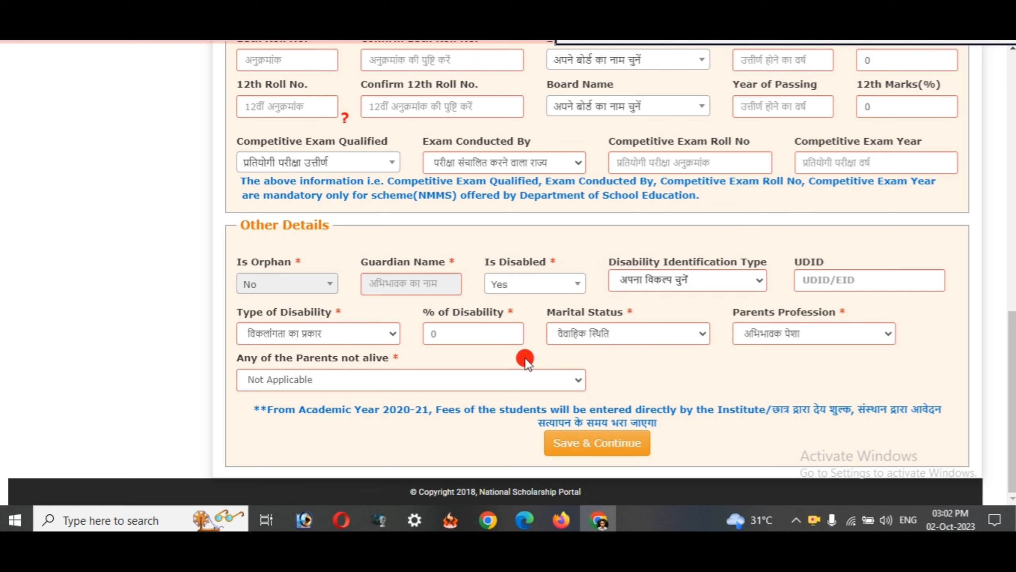
left_click(552, 288)
left_click(532, 380)
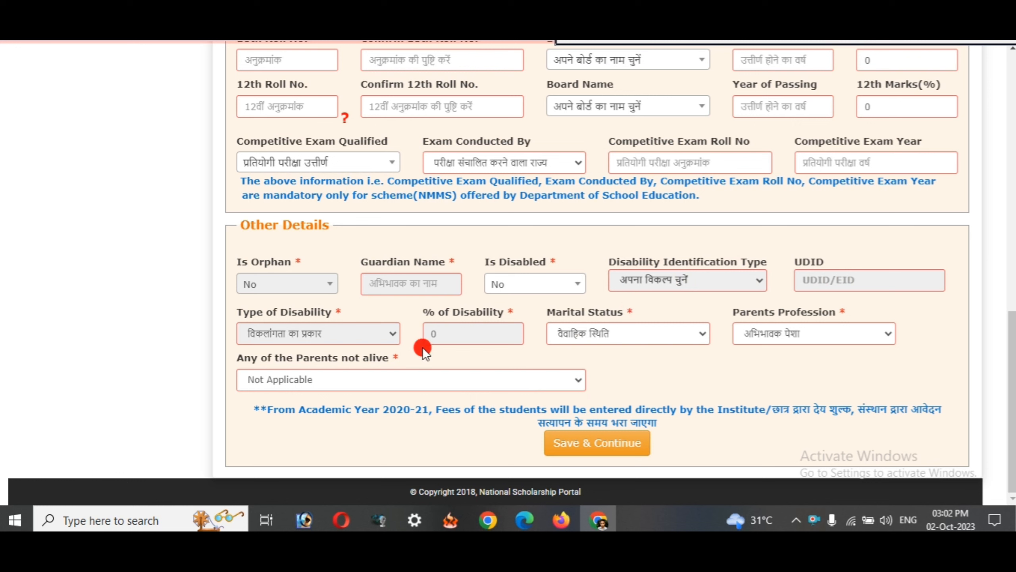
- Set Is Disabled to Yes and choose UDID as Disability Identification Type
left_click(533, 289)
left_click(523, 357)
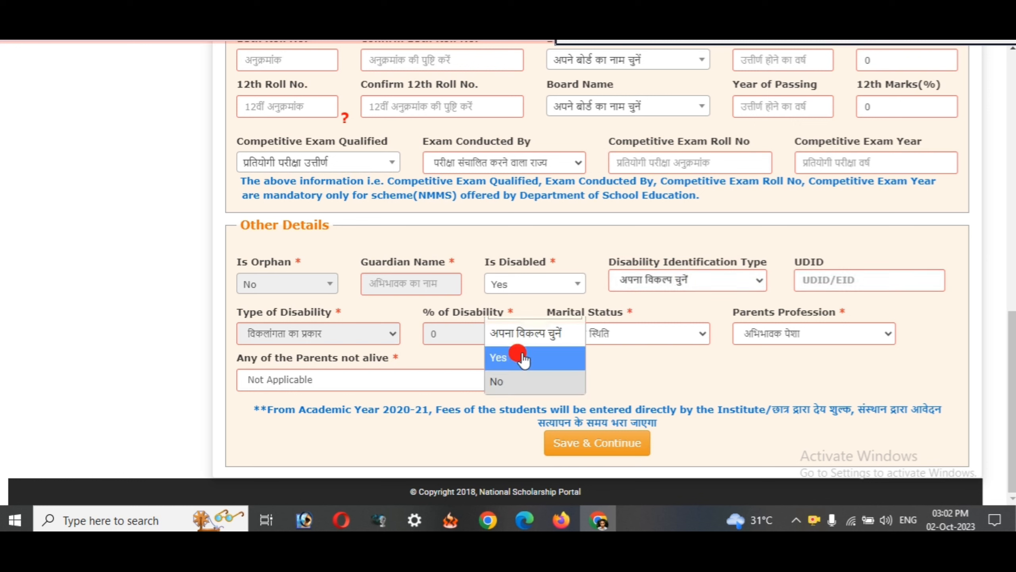
left_click(656, 285)
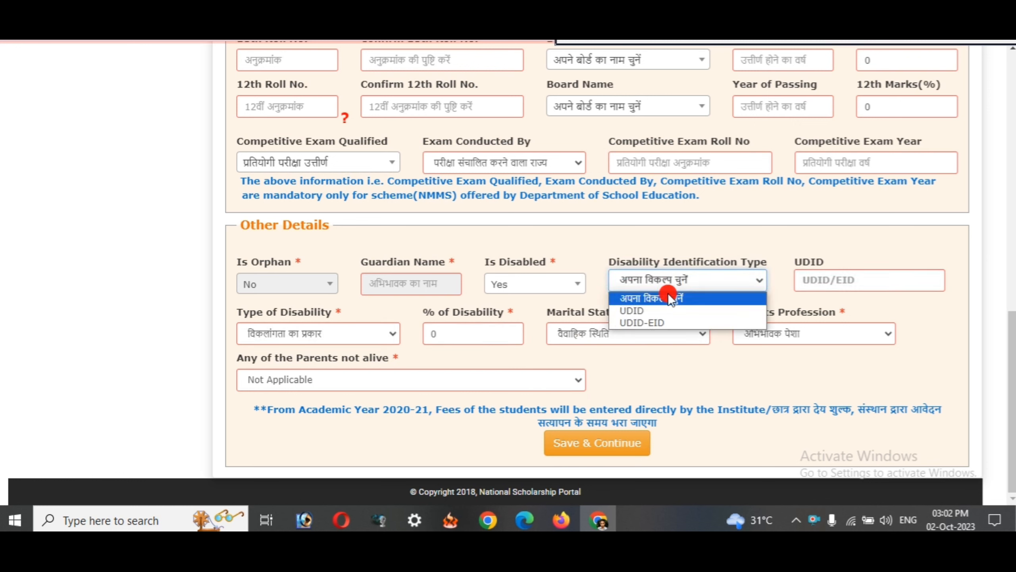
left_click(648, 311)
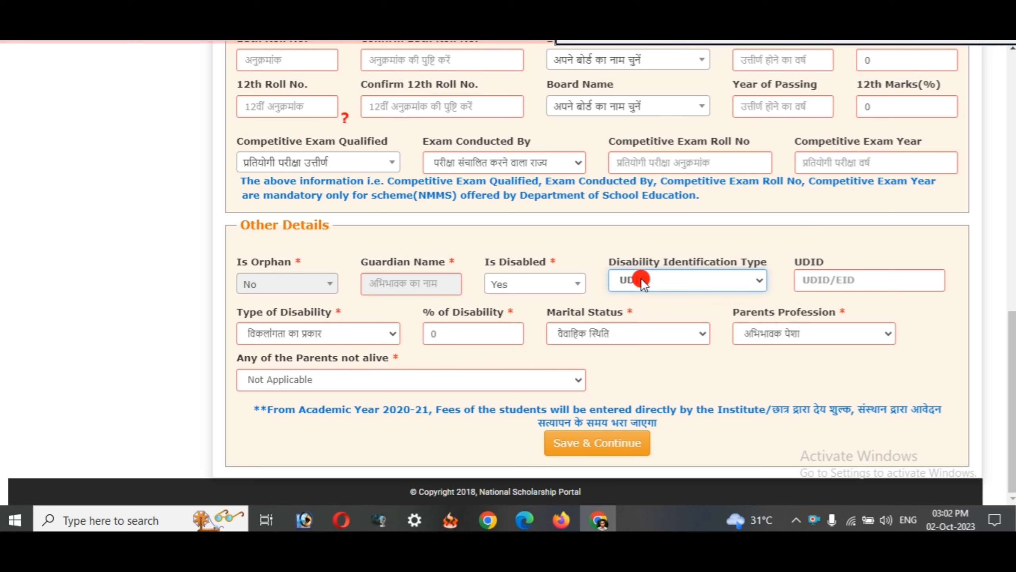
left_click(623, 237)
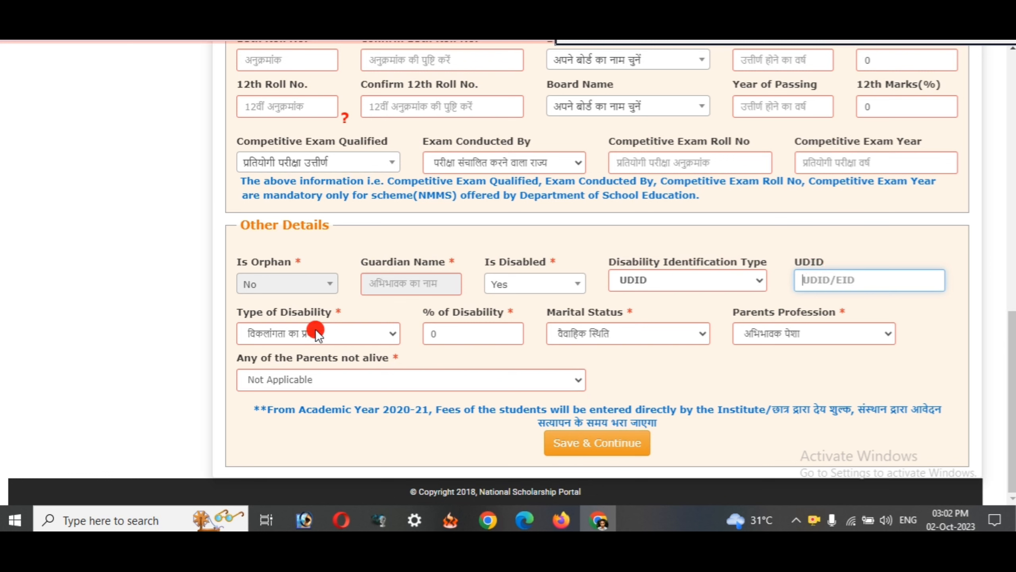
- Open the Type of Disability list and close it without choosing a type
left_click(394, 334)
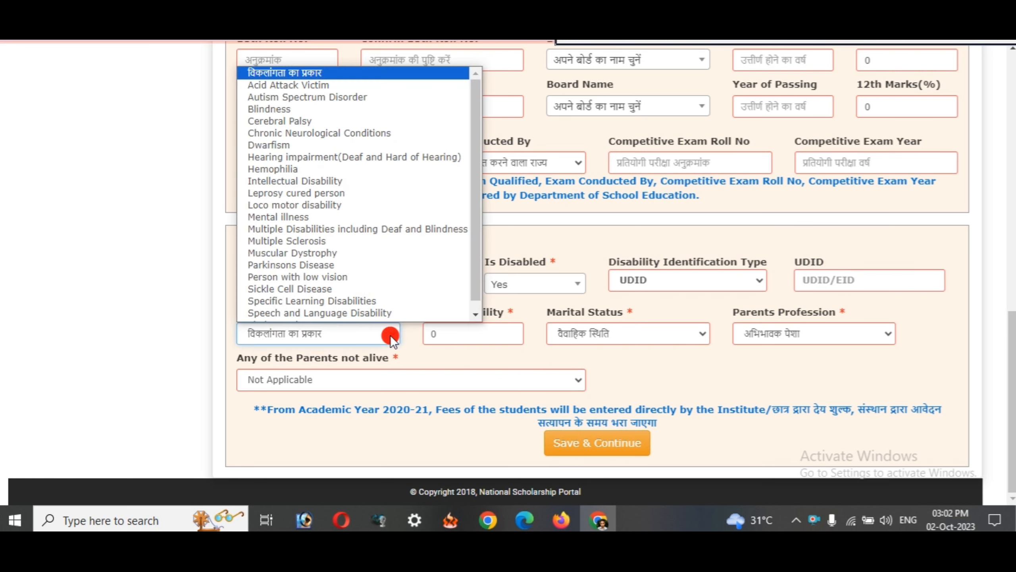
scroll(338, 200, "down", 1)
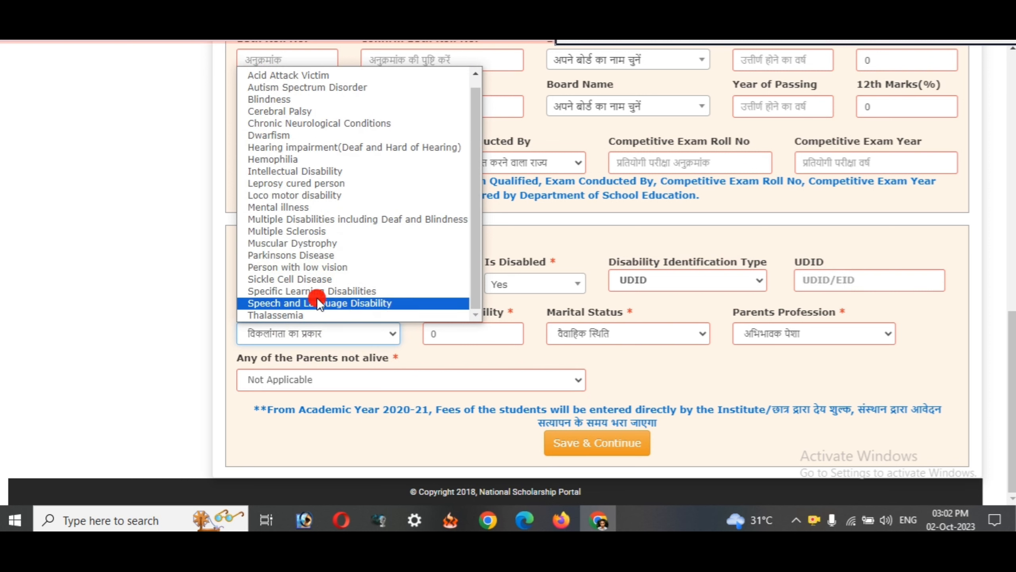
scroll(330, 197, "up", 1)
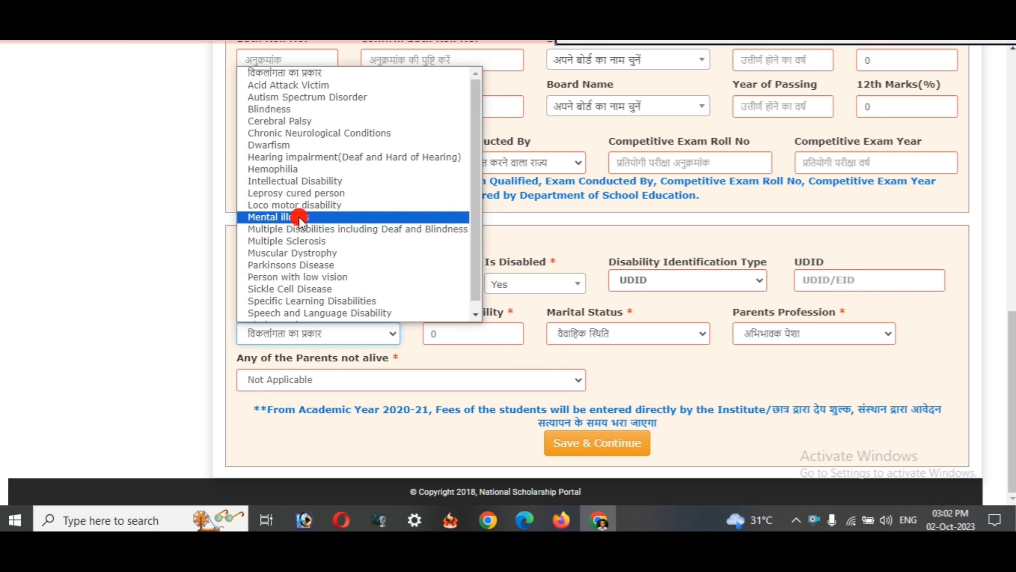
left_click(194, 289)
- Acknowledge the 'Please Enter Valid % of Disability?' alert, leaving % of Disability empty, and open Is Disabled
left_click(477, 335)
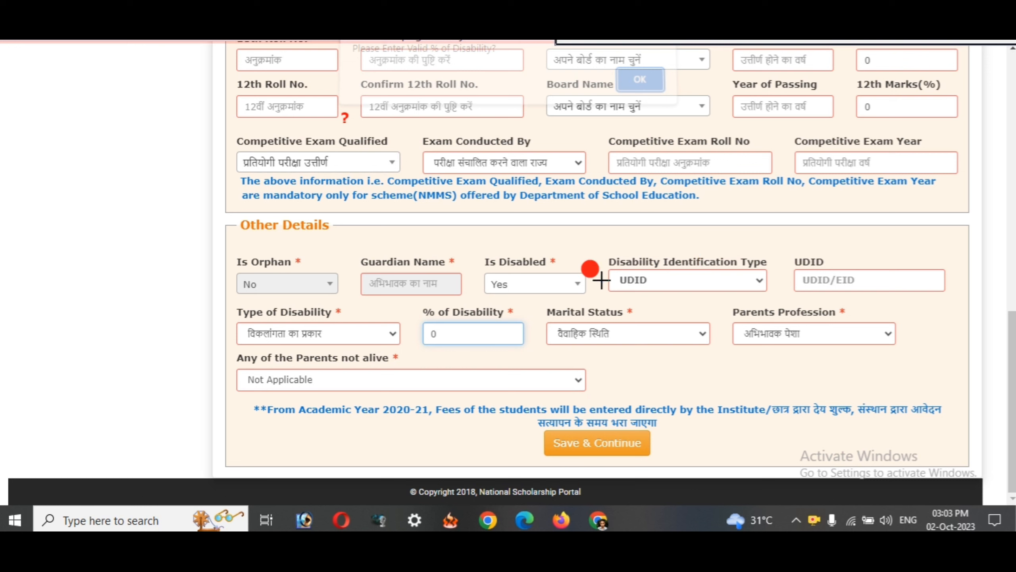
left_click_drag(538, 305, 732, 363)
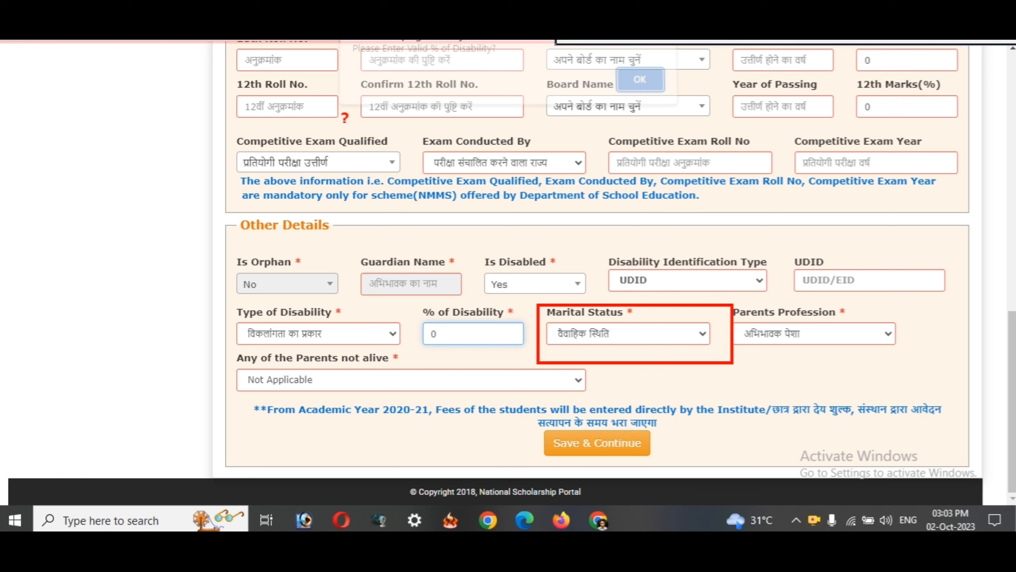
left_click(741, 42)
left_click(718, 42)
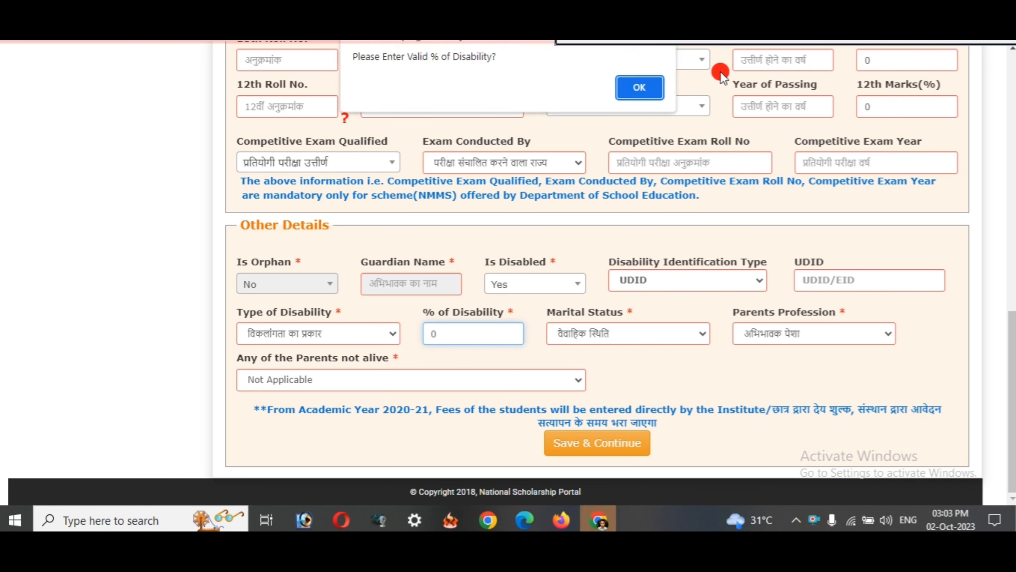
left_click(640, 88)
left_click(535, 287)
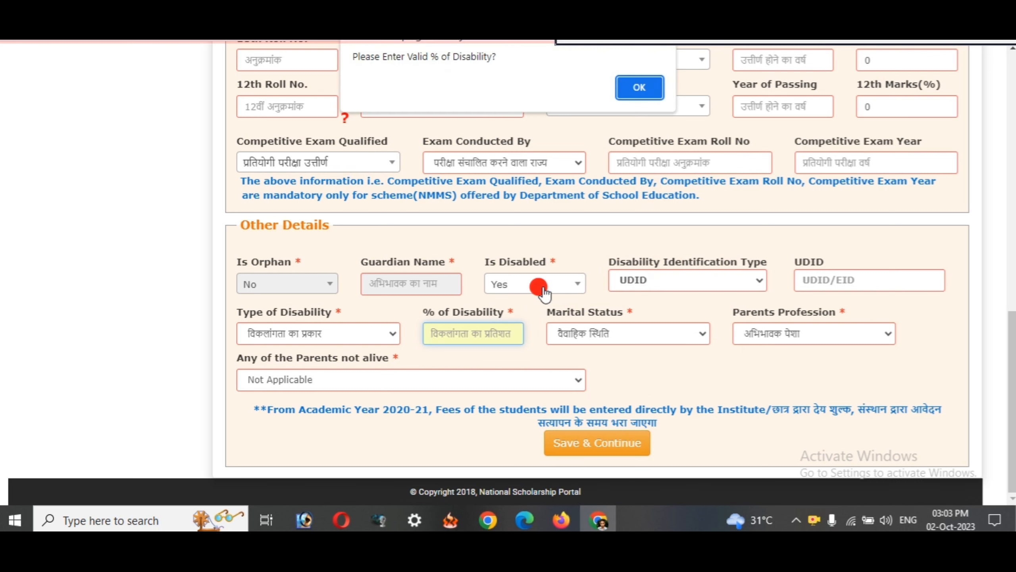
left_click(639, 87)
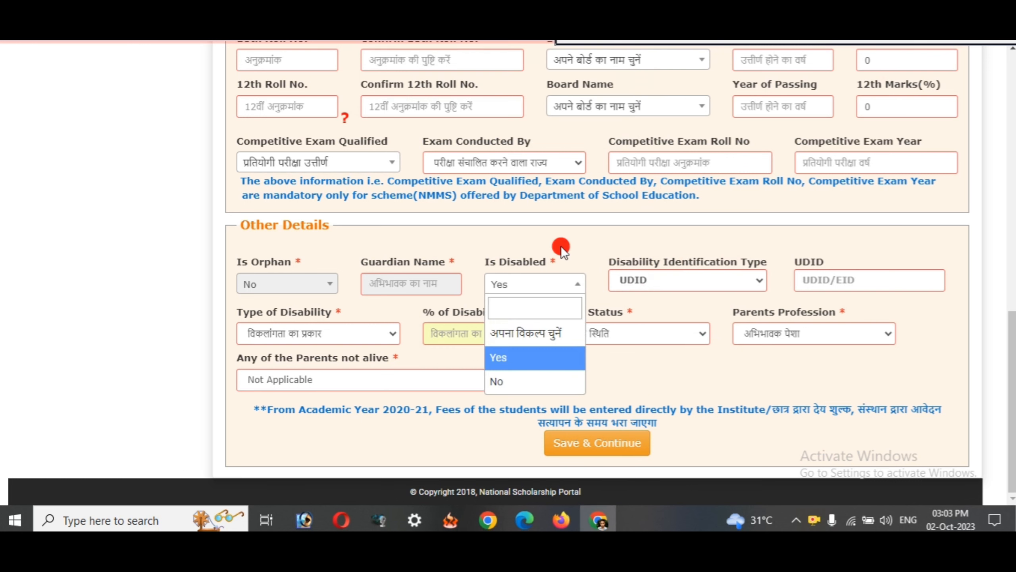
- Set Is Disabled to No, marital status to Un Married and parents' profession to Others
left_click(500, 381)
left_click(612, 331)
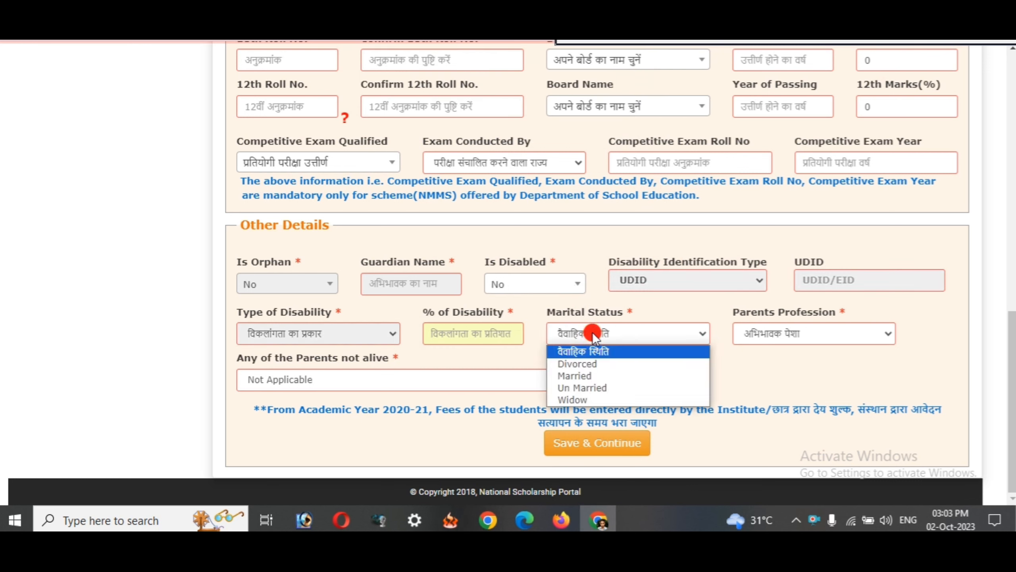
left_click(590, 387)
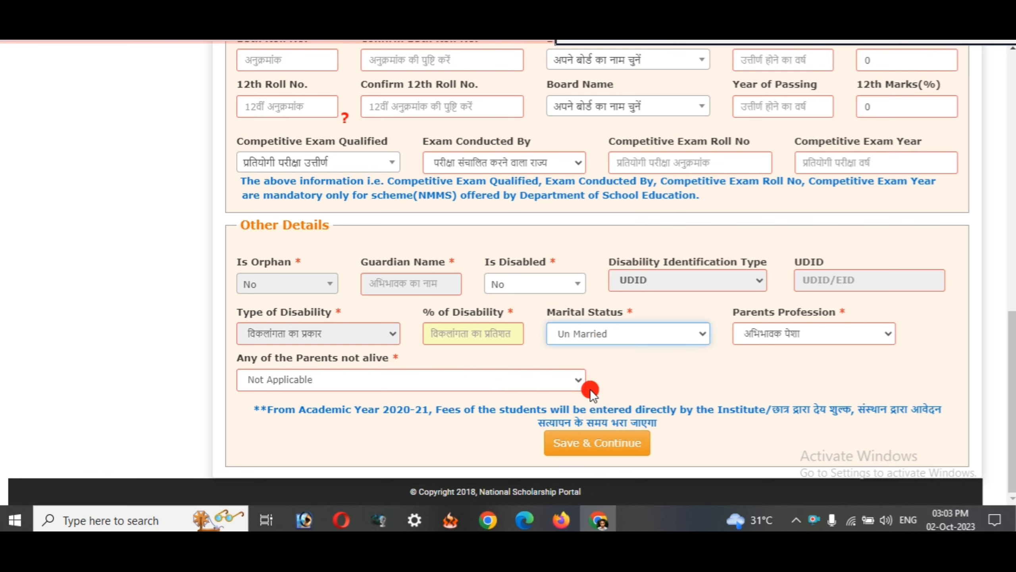
left_click(759, 331)
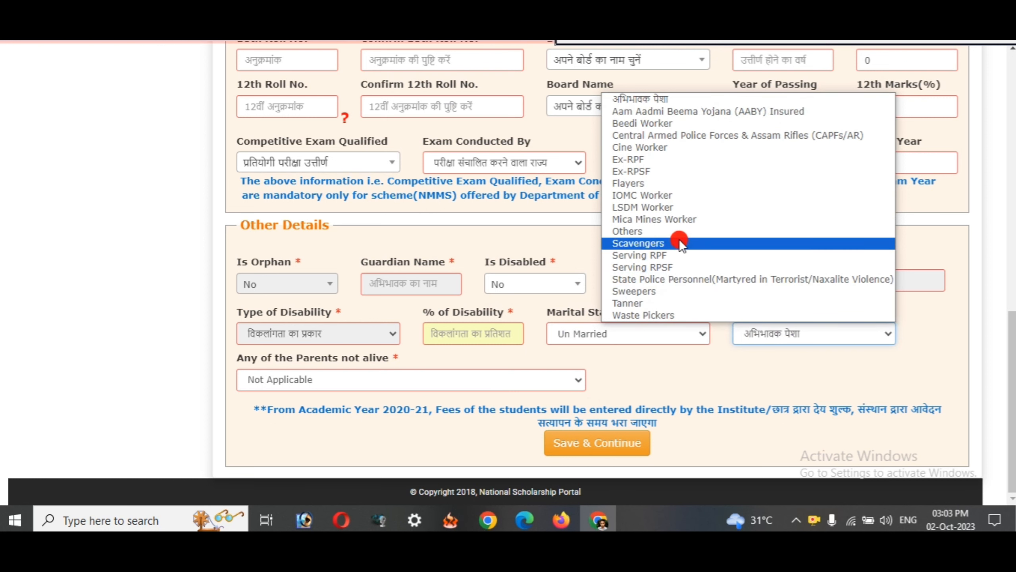
left_click(656, 233)
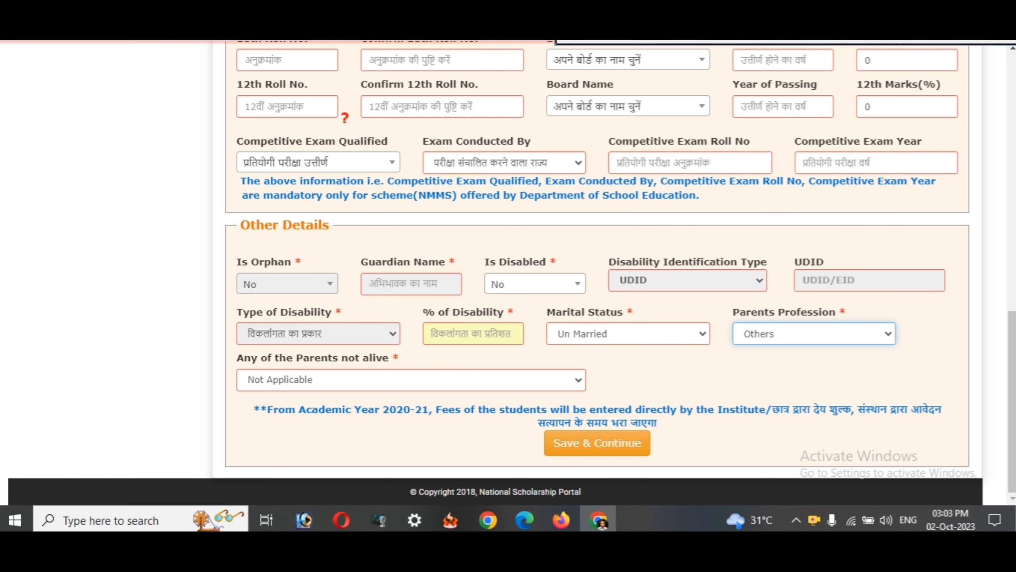
left_click_drag(536, 417, 659, 456)
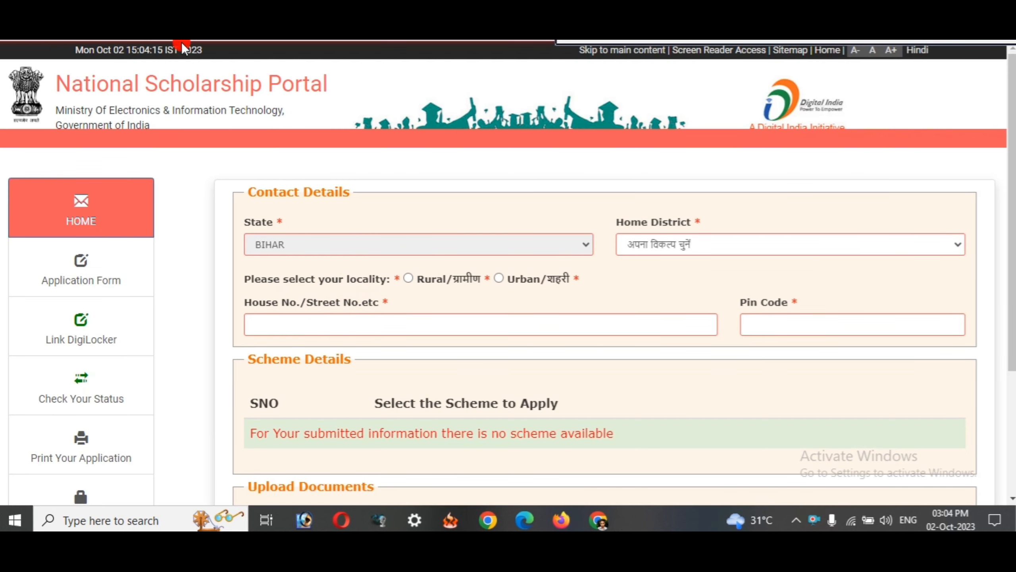
- Highlight Contact Details with State BIHAR, then set Home District to MADHEPURA
scroll(334, 241, "down", 2)
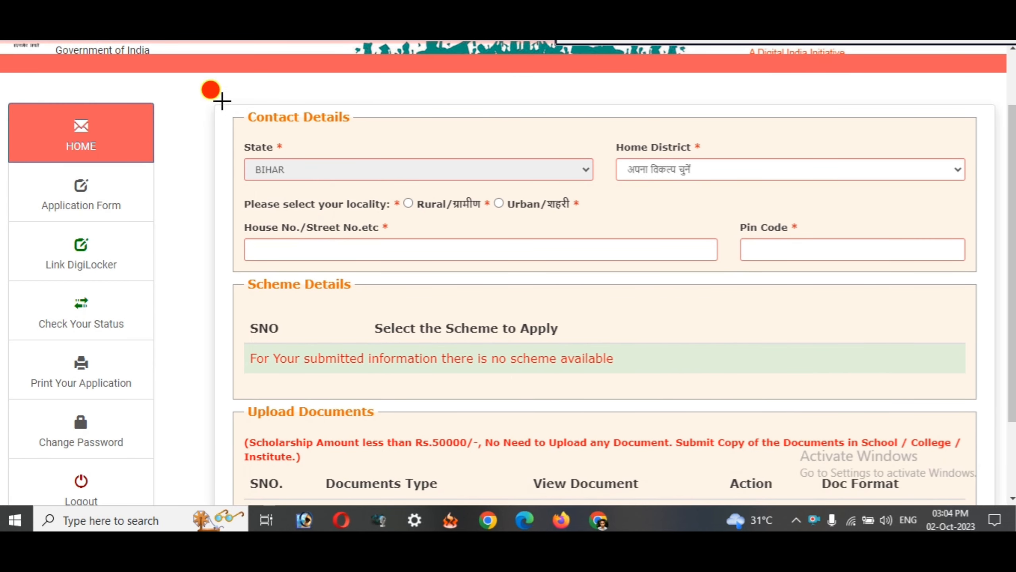
mouse_move(221, 100)
left_mouse_down()
mouse_move(892, 290)
mouse_move(951, 277)
left_mouse_up()
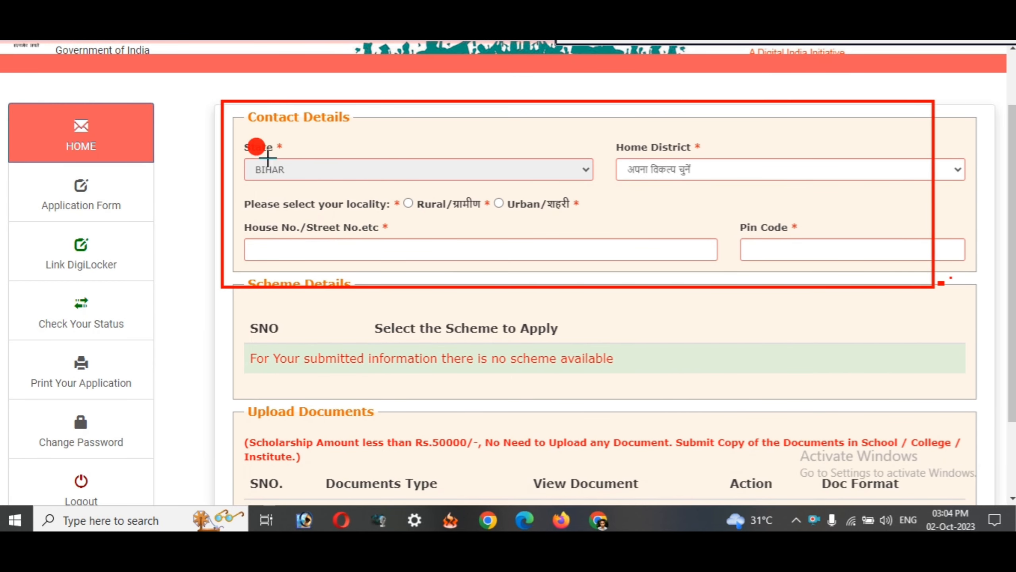
left_click_drag(235, 145, 424, 196)
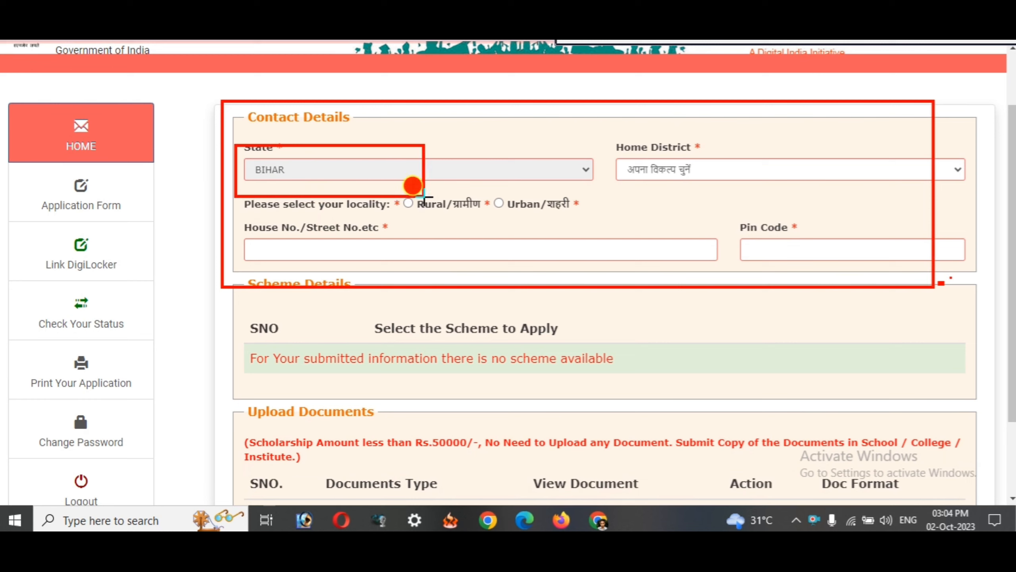
left_click(608, 139)
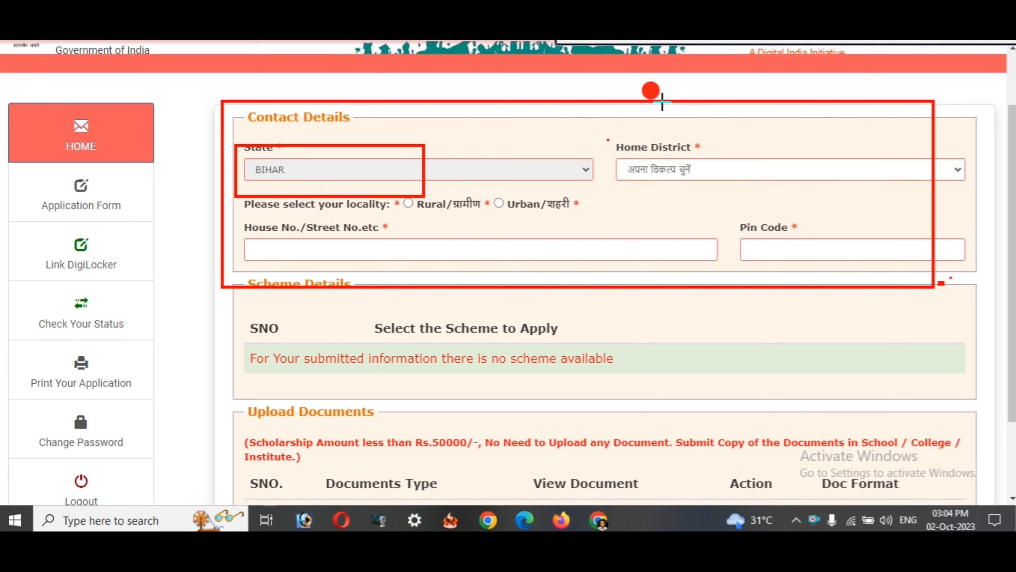
left_click_drag(610, 132, 669, 195)
left_click(982, 32)
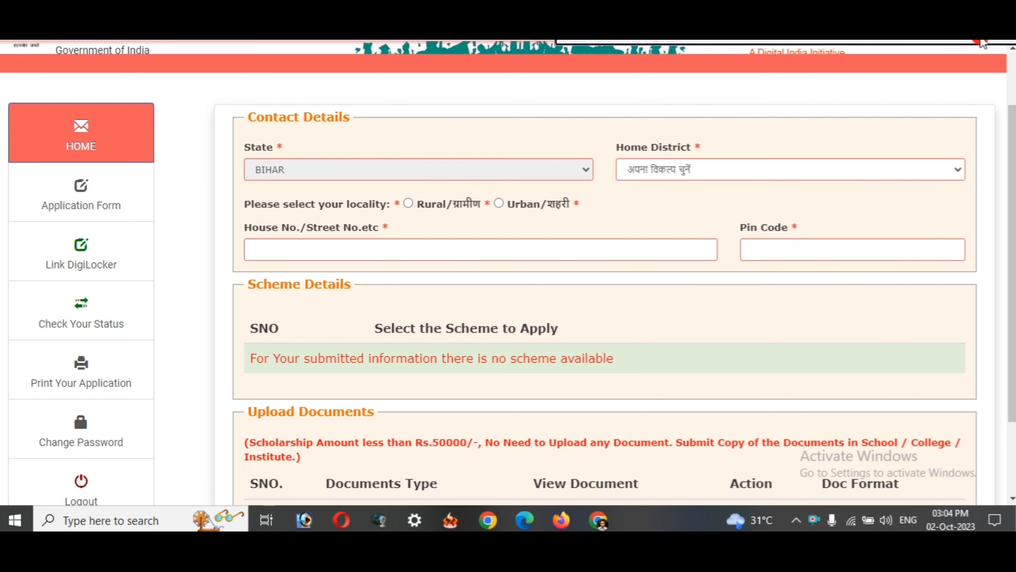
left_click(690, 172)
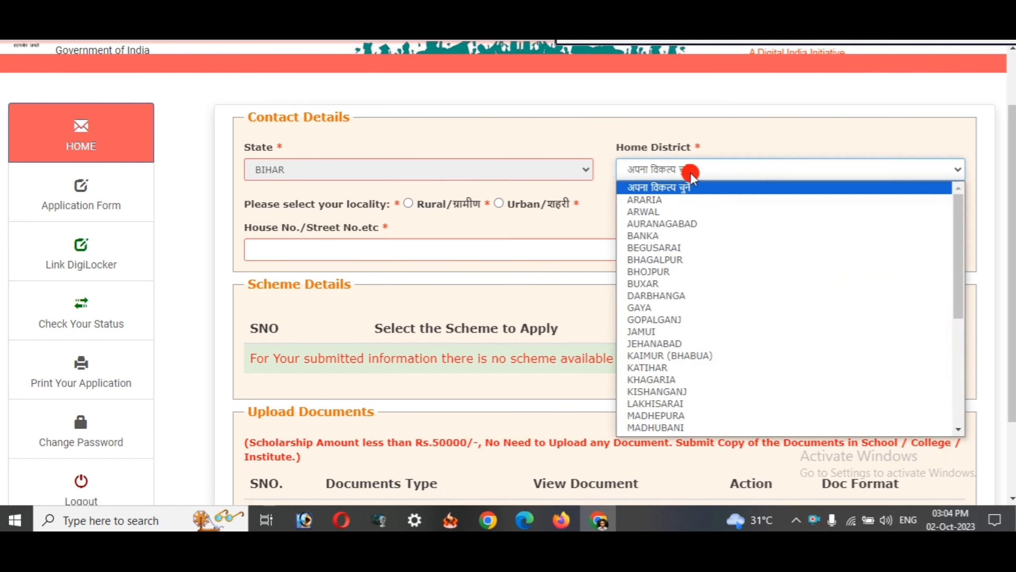
left_click(604, 326)
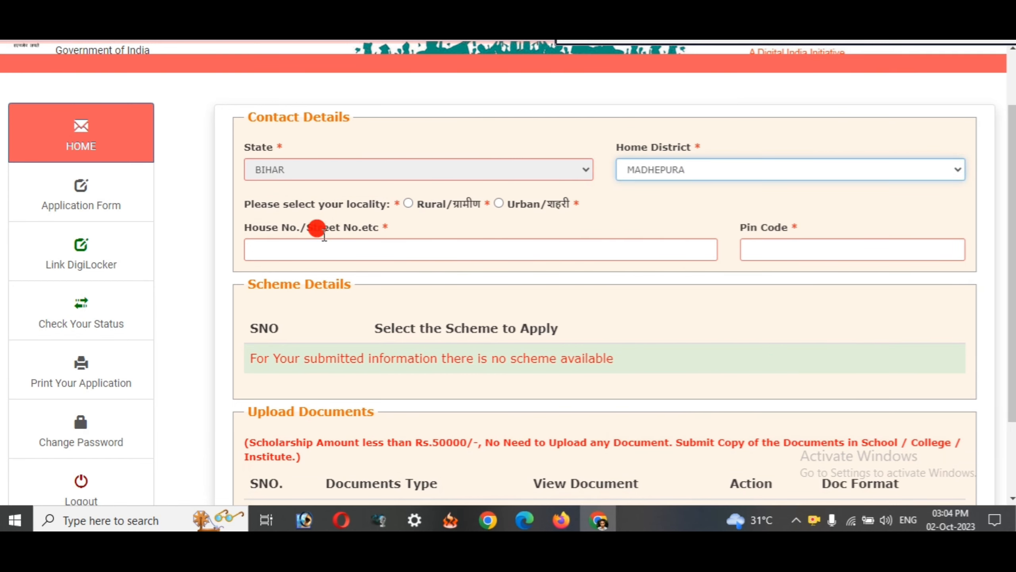
- Outline the Rural locality, House No./Street No., Pin Code fields and the Scheme Details table
left_click(960, 33)
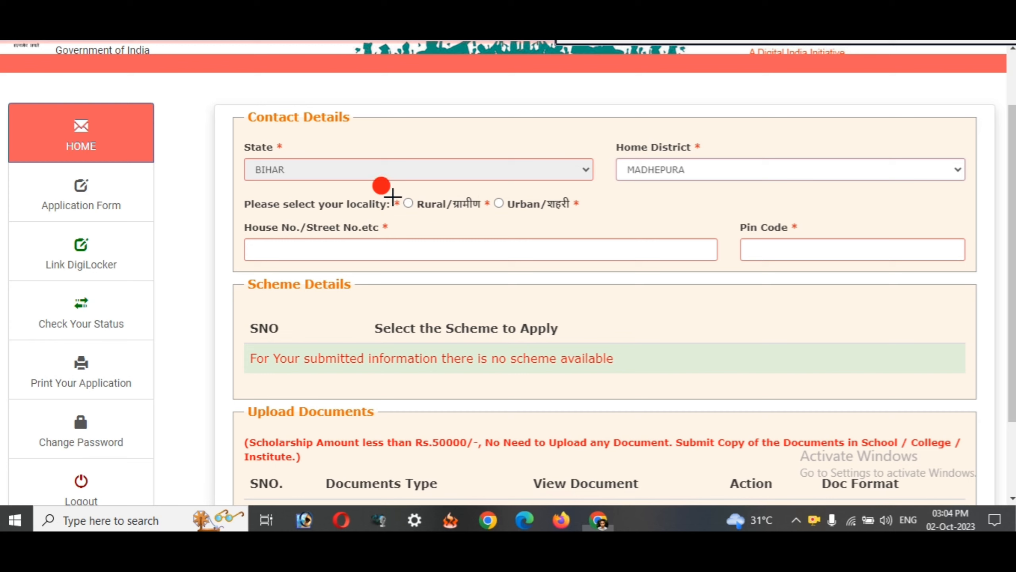
mouse_move(393, 187)
left_mouse_down()
mouse_move(489, 221)
mouse_move(584, 219)
left_mouse_up()
mouse_move(379, 179)
left_mouse_down()
mouse_move(408, 198)
mouse_move(489, 216)
left_mouse_up()
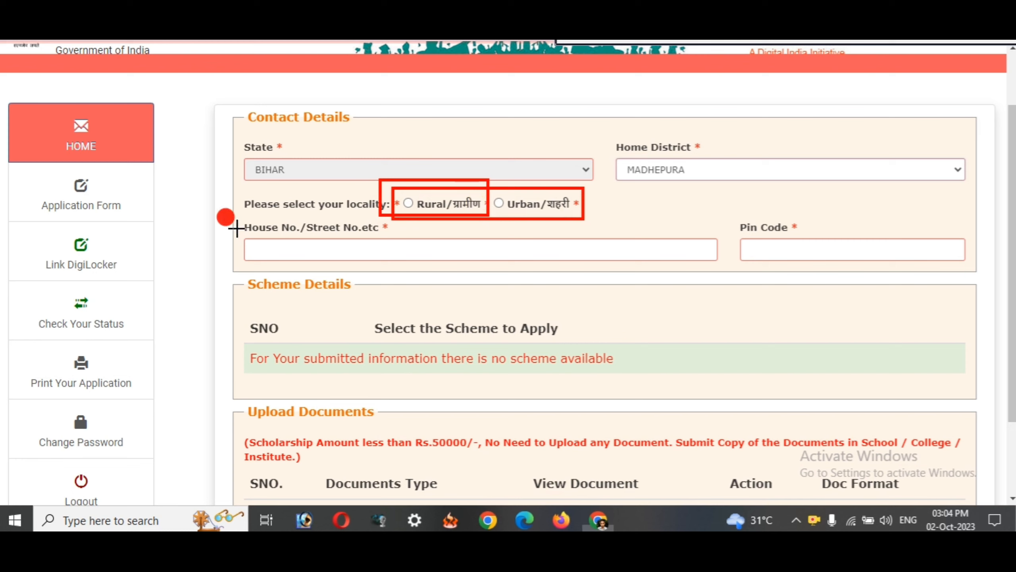
mouse_move(236, 228)
left_mouse_down()
mouse_move(329, 256)
mouse_move(714, 267)
left_mouse_up()
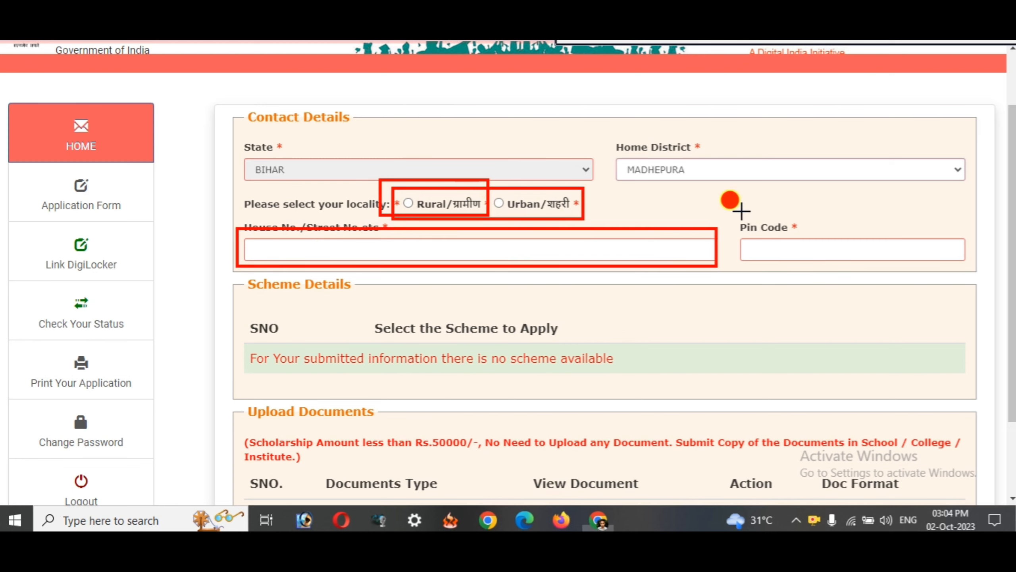
mouse_move(741, 211)
left_mouse_down()
mouse_move(864, 265)
mouse_move(952, 265)
left_mouse_up()
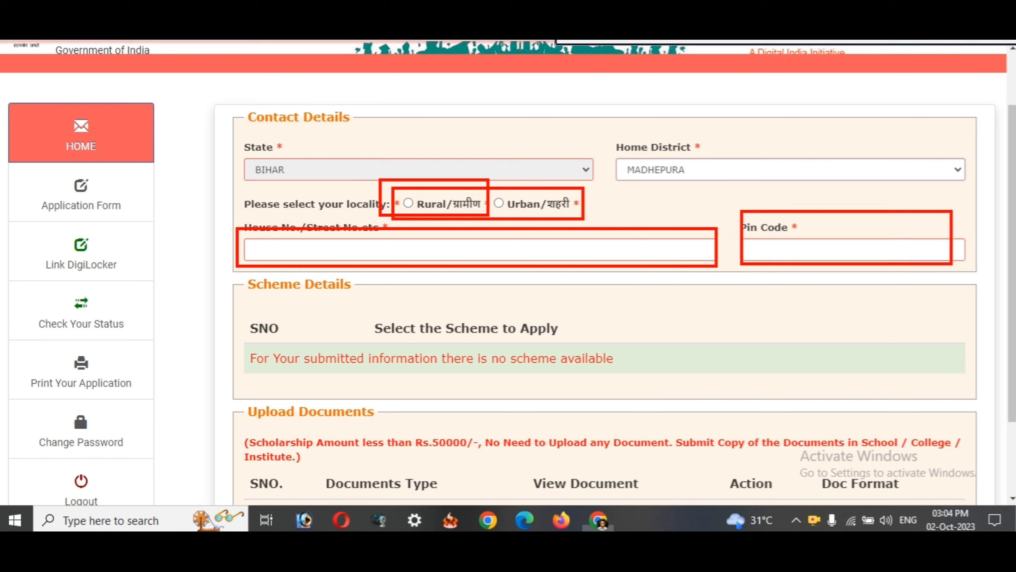
left_click(1002, 41)
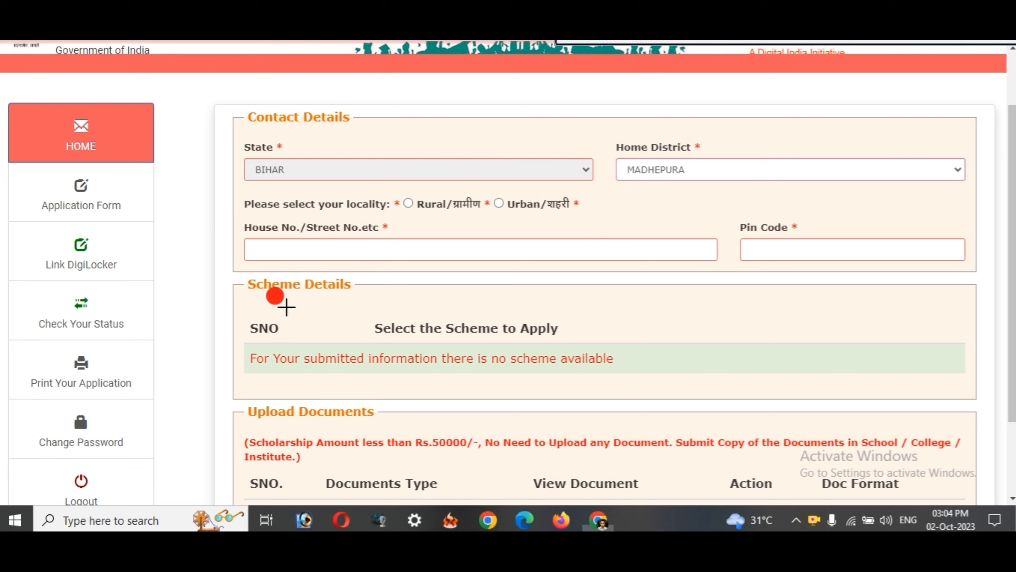
mouse_move(225, 291)
left_mouse_down()
mouse_move(737, 402)
mouse_move(914, 397)
left_mouse_up()
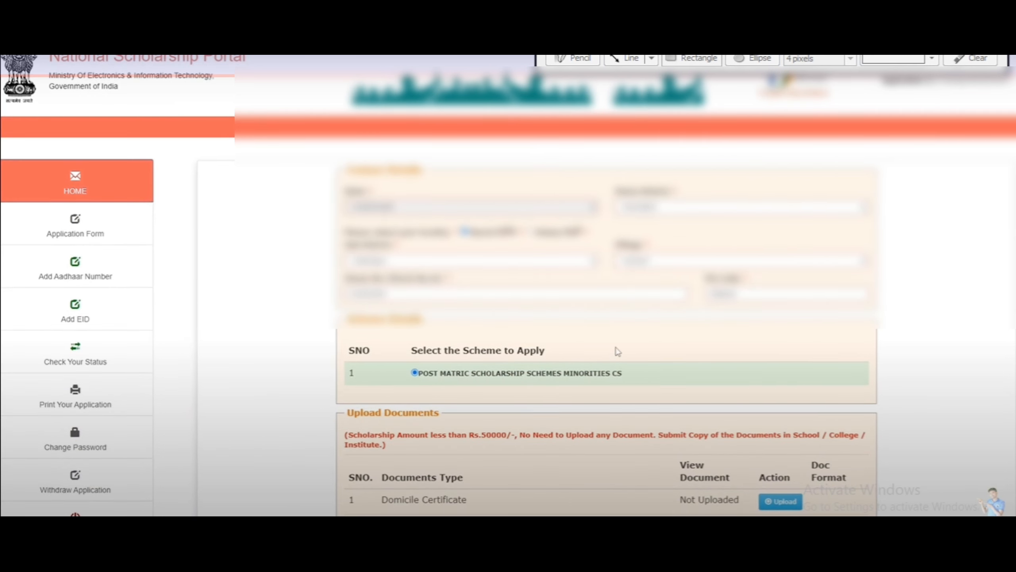
key("ctrl+shift+d")
left_click(747, 60)
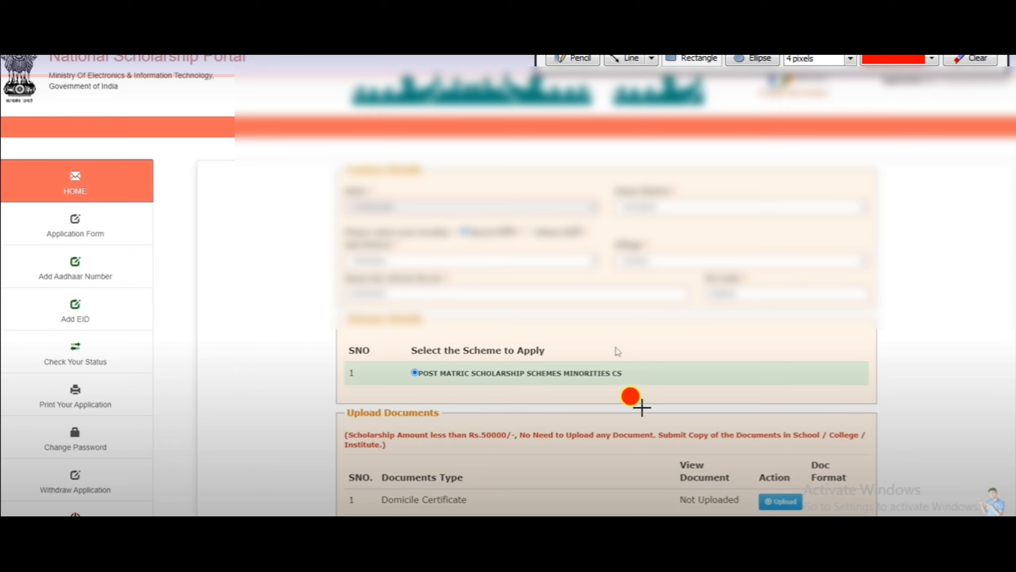
left_click(698, 61)
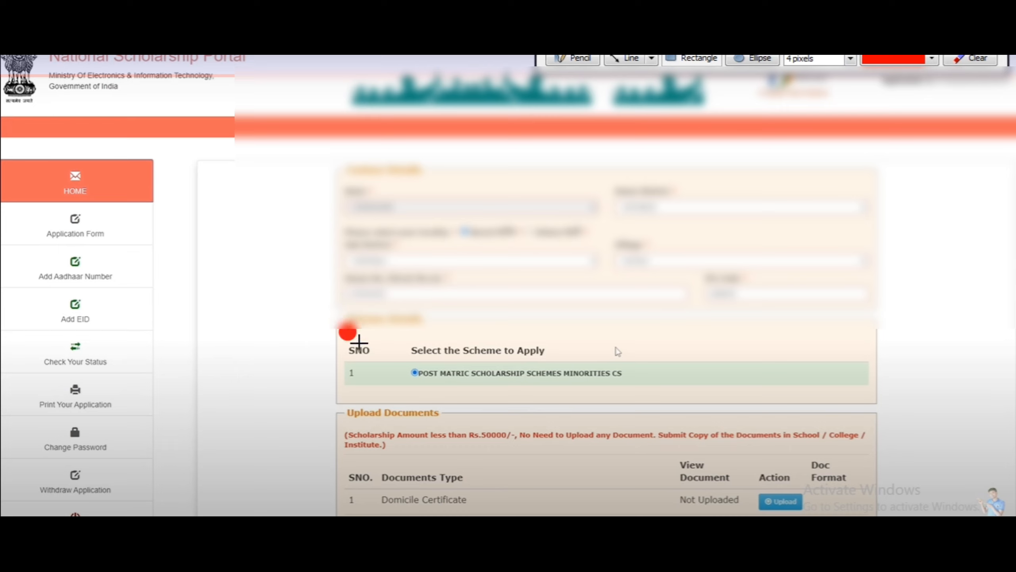
mouse_move(313, 307)
left_mouse_down()
mouse_move(520, 380)
mouse_move(754, 401)
left_mouse_up()
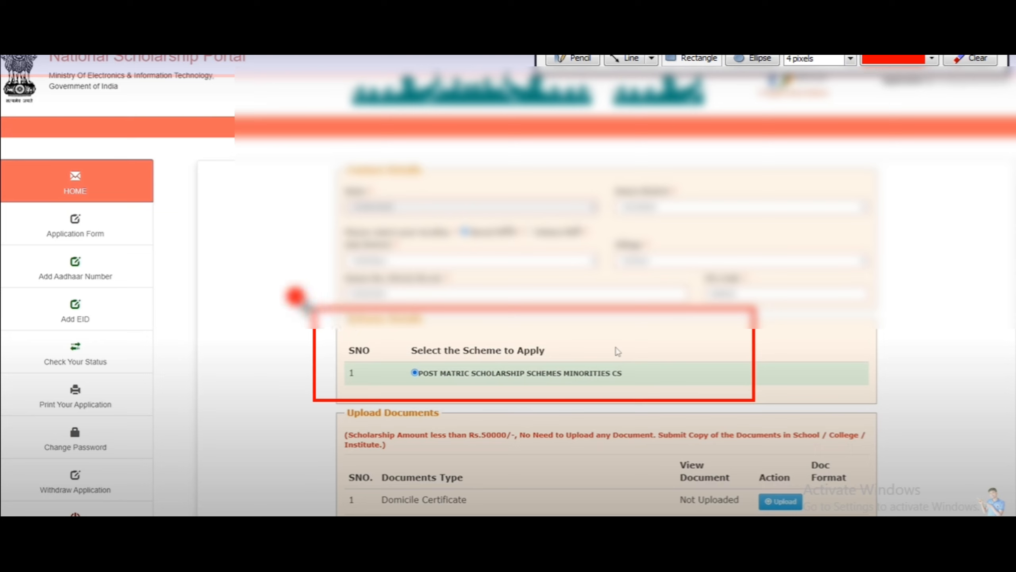
left_click_drag(300, 297, 779, 416)
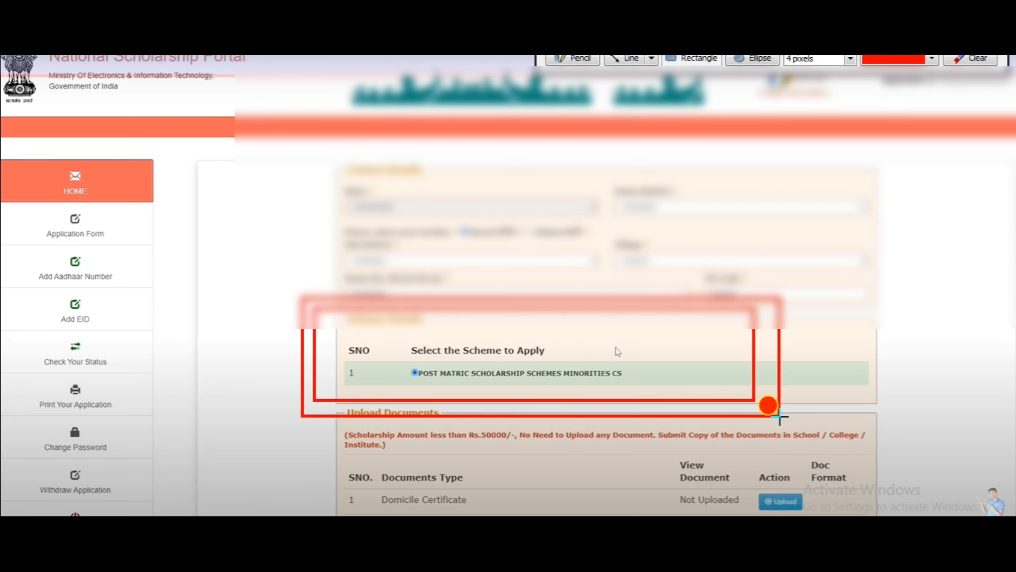
mouse_move(336, 333)
left_mouse_down()
mouse_move(468, 378)
mouse_move(617, 396)
mouse_move(641, 388)
left_mouse_up()
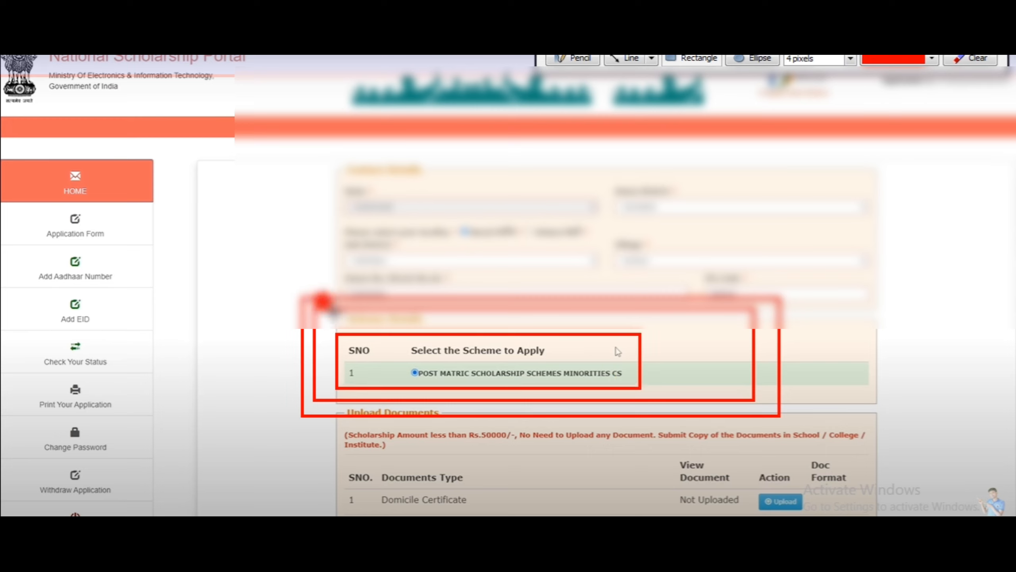
mouse_move(277, 295)
left_mouse_down()
mouse_move(590, 386)
mouse_move(736, 421)
mouse_move(789, 420)
left_mouse_up()
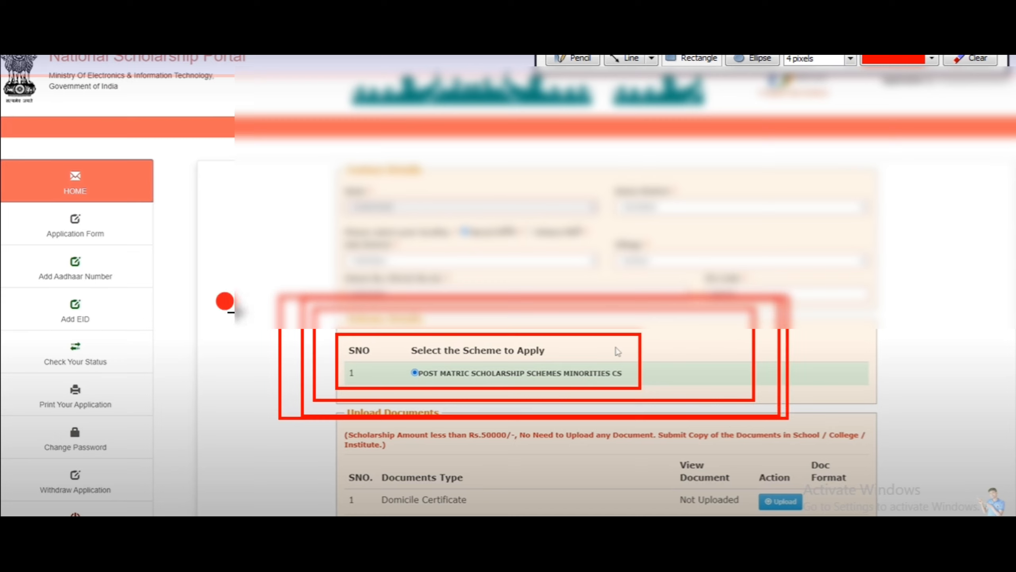
left_click_drag(236, 311, 727, 416)
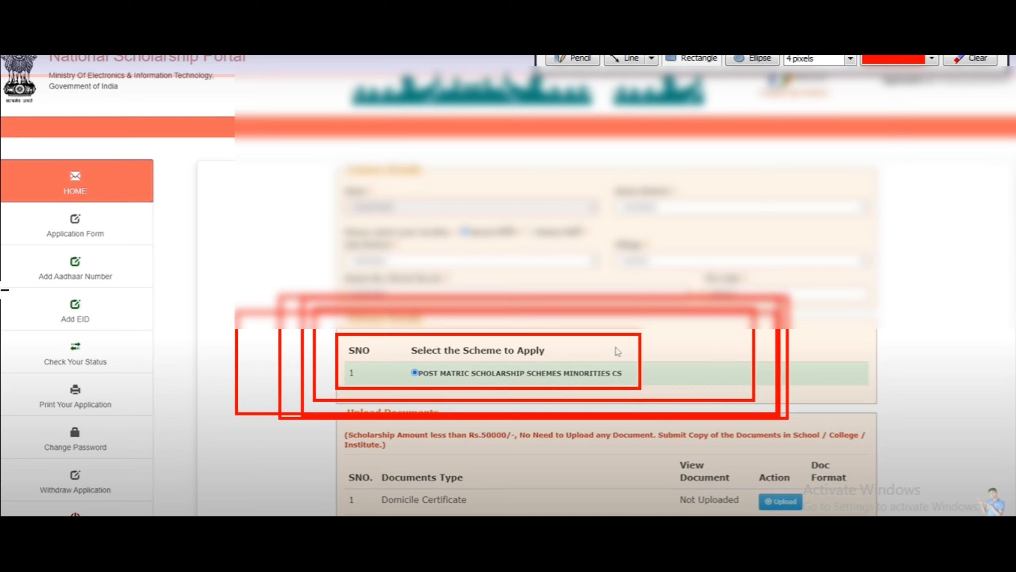
left_click(976, 59)
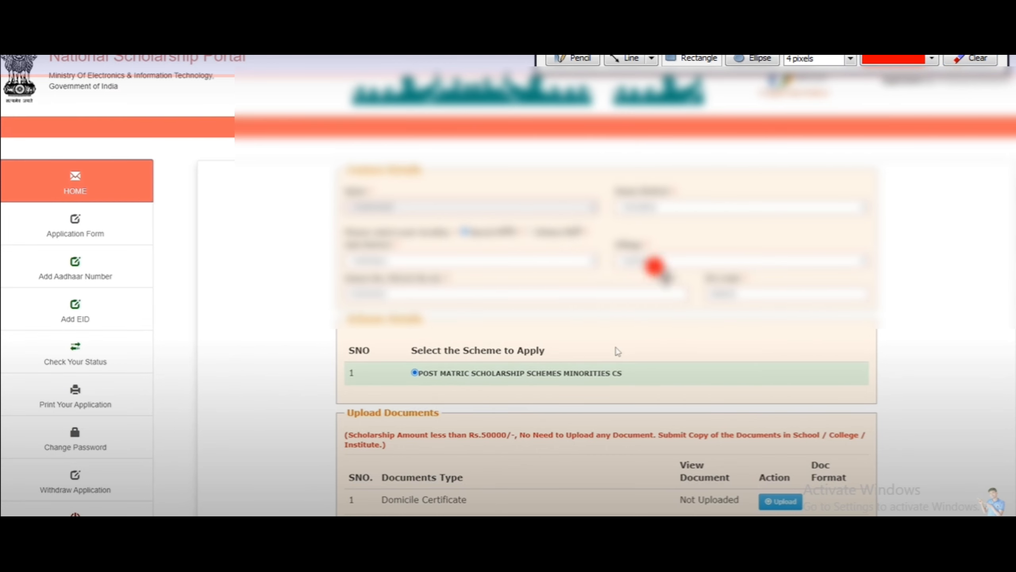
key("Escape")
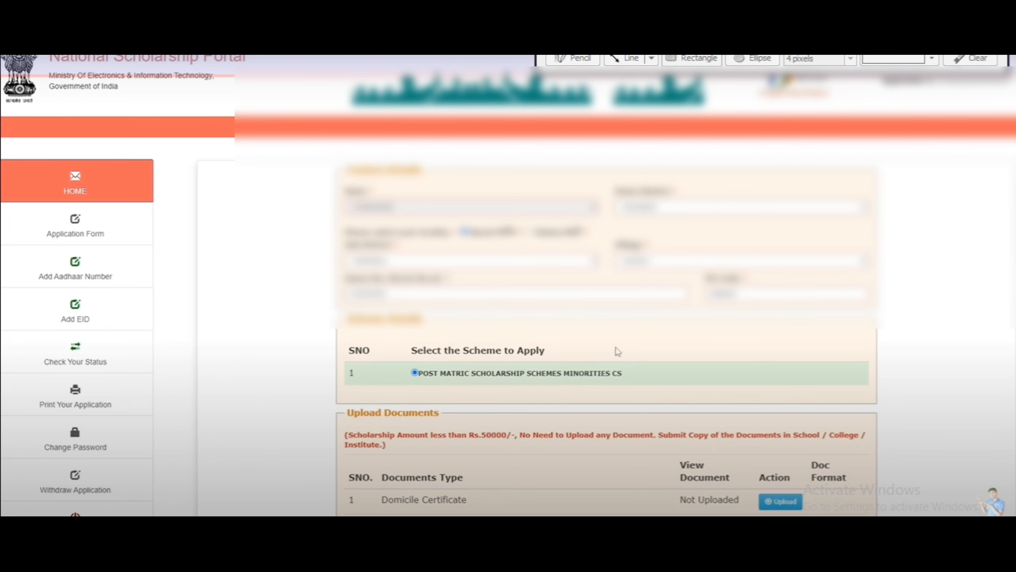
- Scroll to Upload Documents, highlighting the amount notice, document-copies note and Bonafide certificate format
scroll(345, 411, "down", 5)
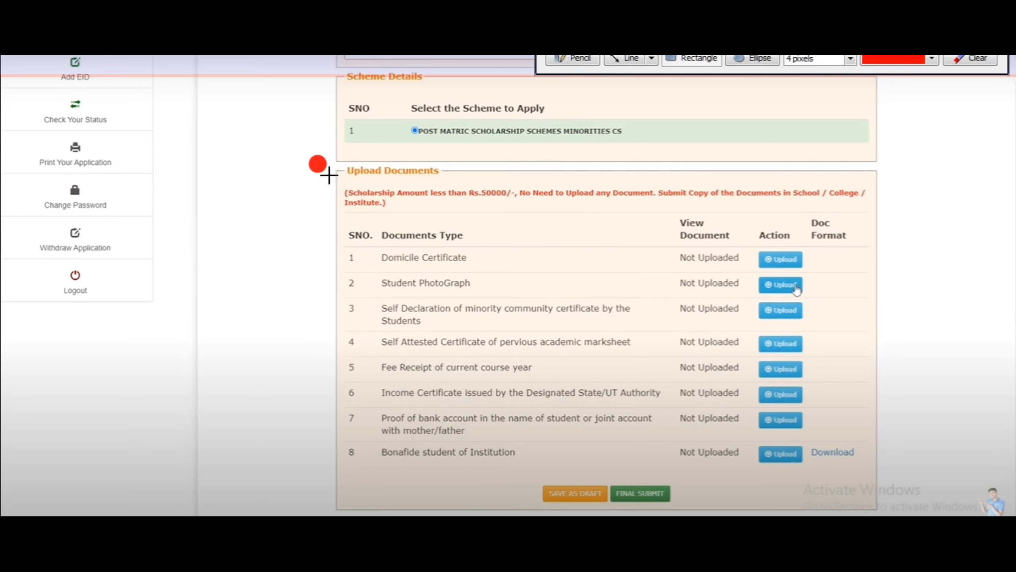
mouse_move(328, 174)
left_mouse_down()
mouse_move(471, 209)
mouse_move(548, 214)
left_mouse_up()
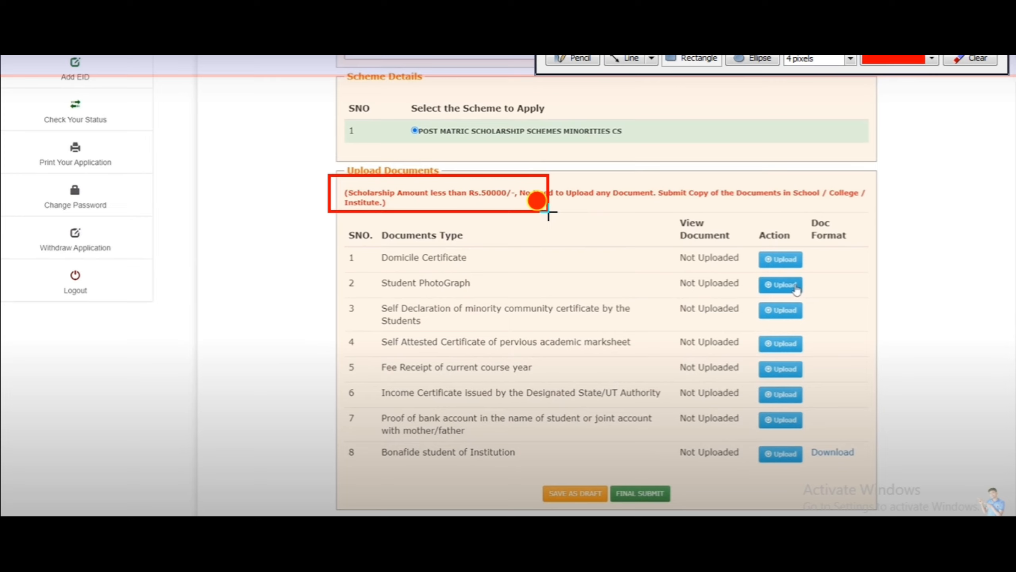
left_click_drag(548, 214, 642, 206)
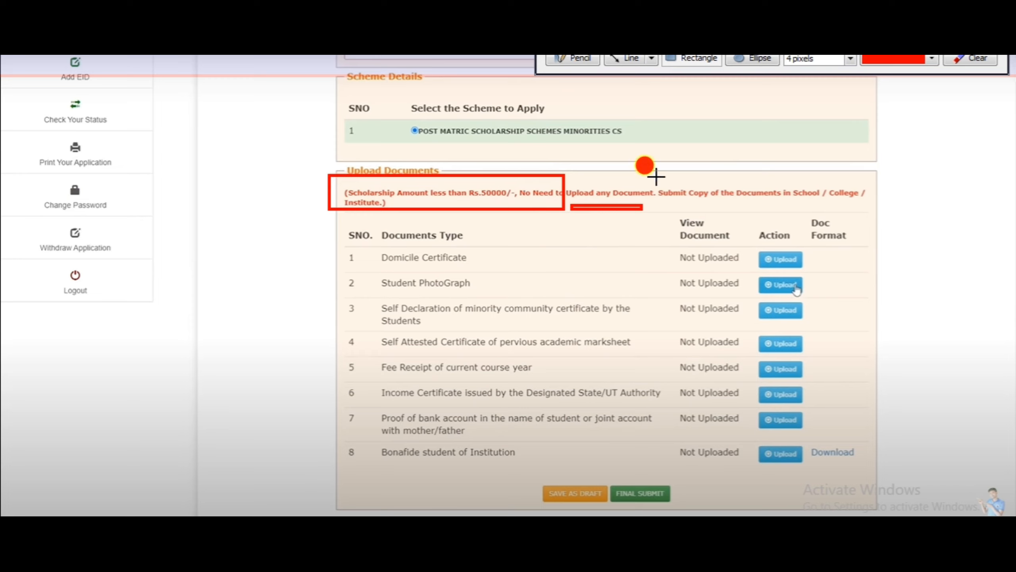
mouse_move(656, 176)
left_mouse_down()
mouse_move(740, 202)
mouse_move(876, 203)
left_mouse_up()
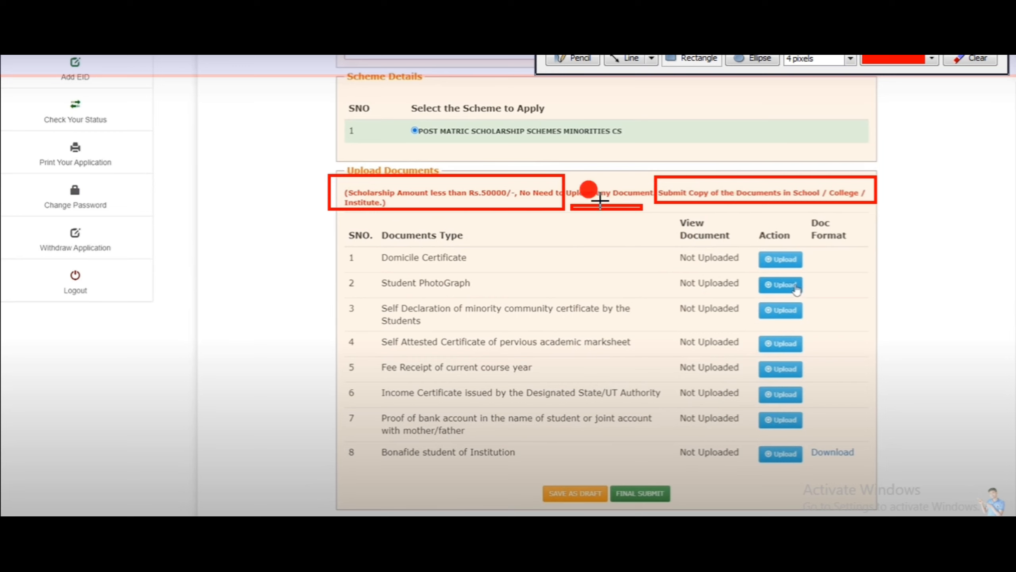
left_click_drag(343, 440, 542, 474)
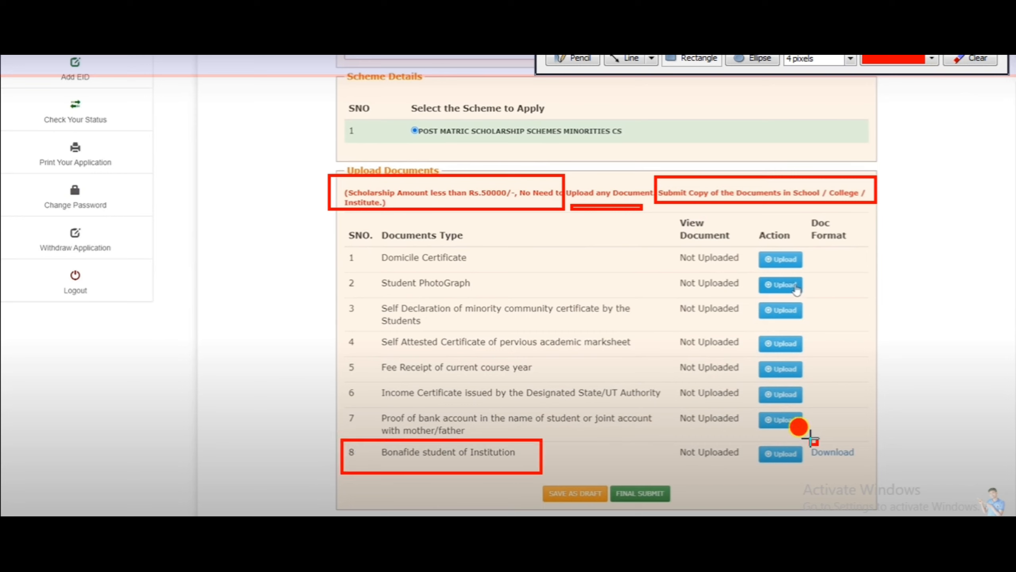
left_click_drag(809, 438, 859, 463)
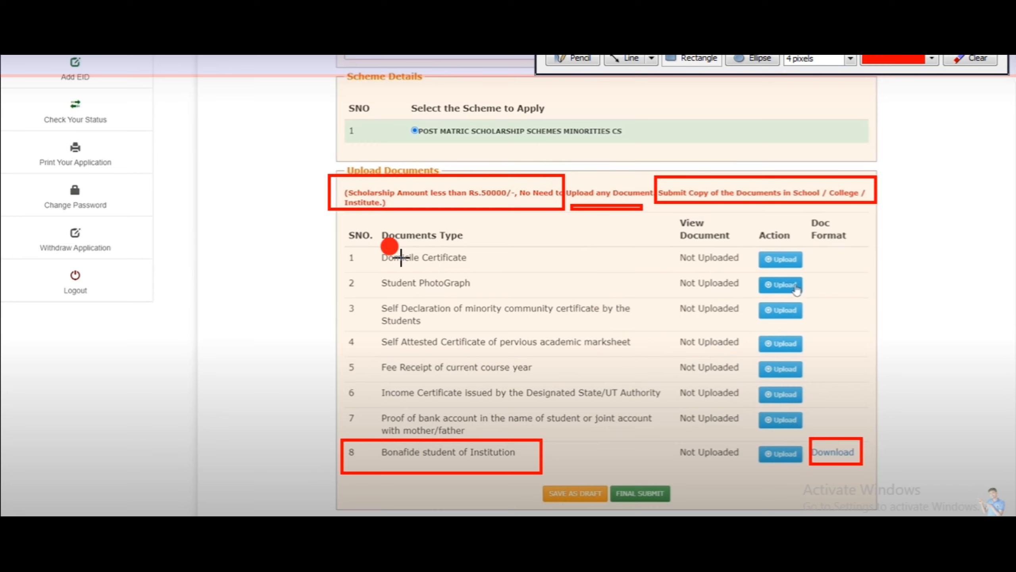
left_click_drag(371, 242, 487, 268)
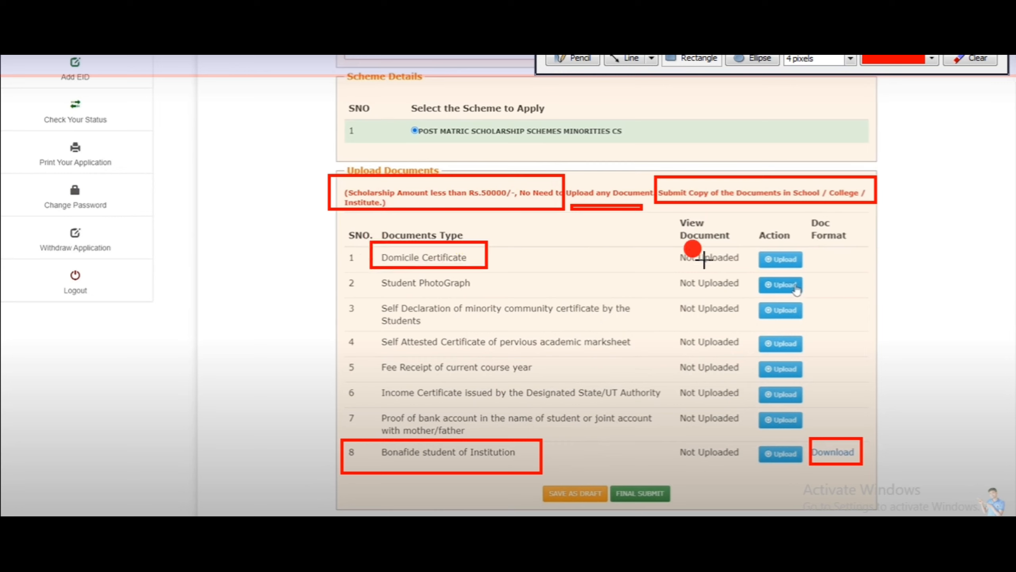
left_click_drag(756, 243, 834, 269)
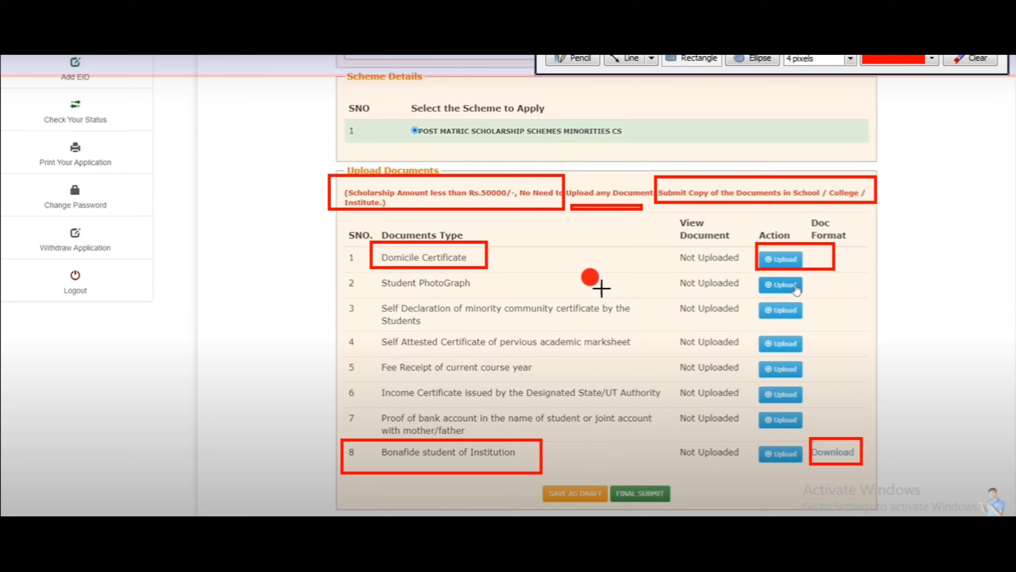
left_click_drag(374, 273, 474, 292)
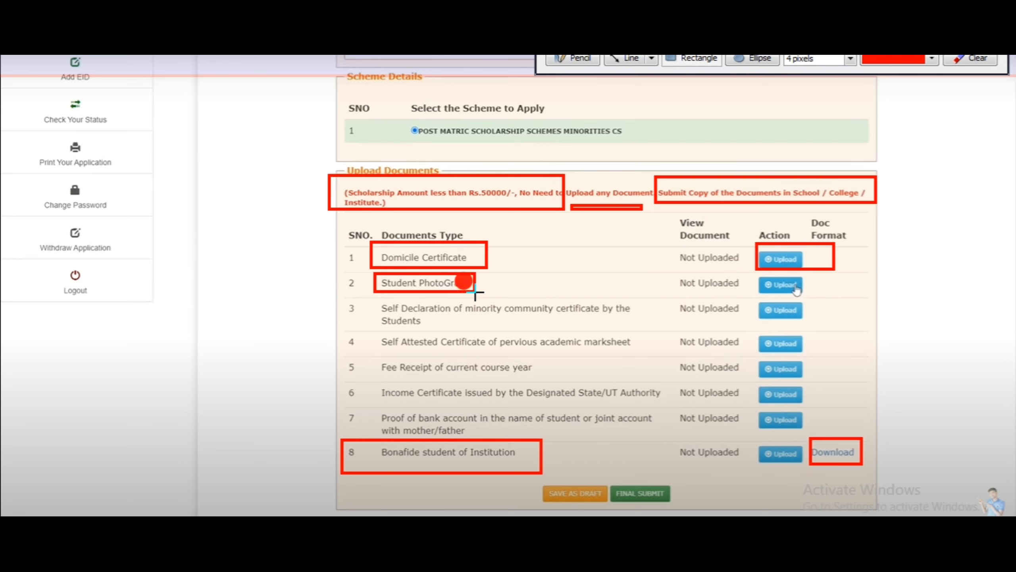
left_click_drag(755, 279, 821, 297)
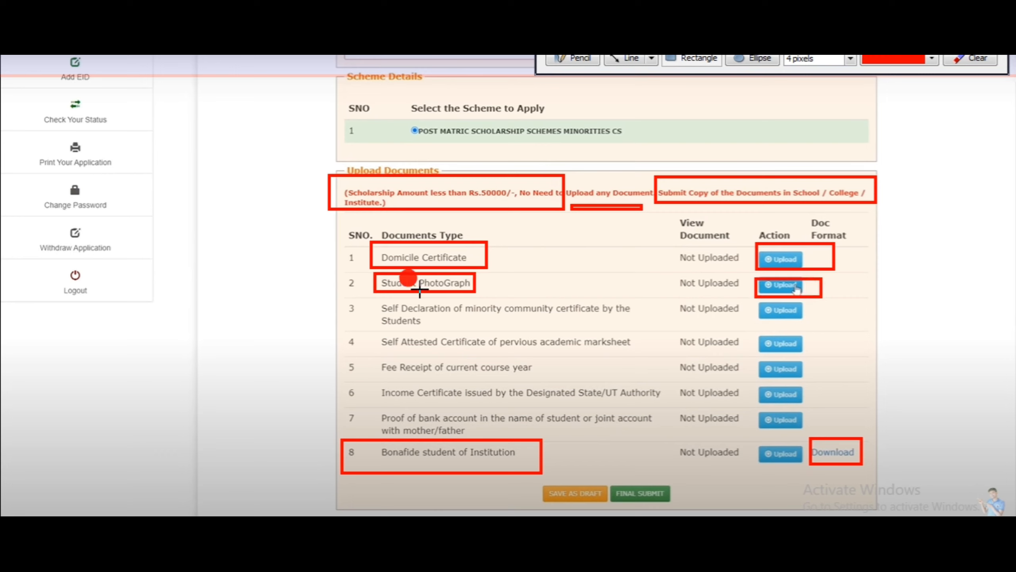
mouse_move(370, 297)
left_mouse_down()
mouse_move(419, 318)
mouse_move(641, 331)
left_mouse_up()
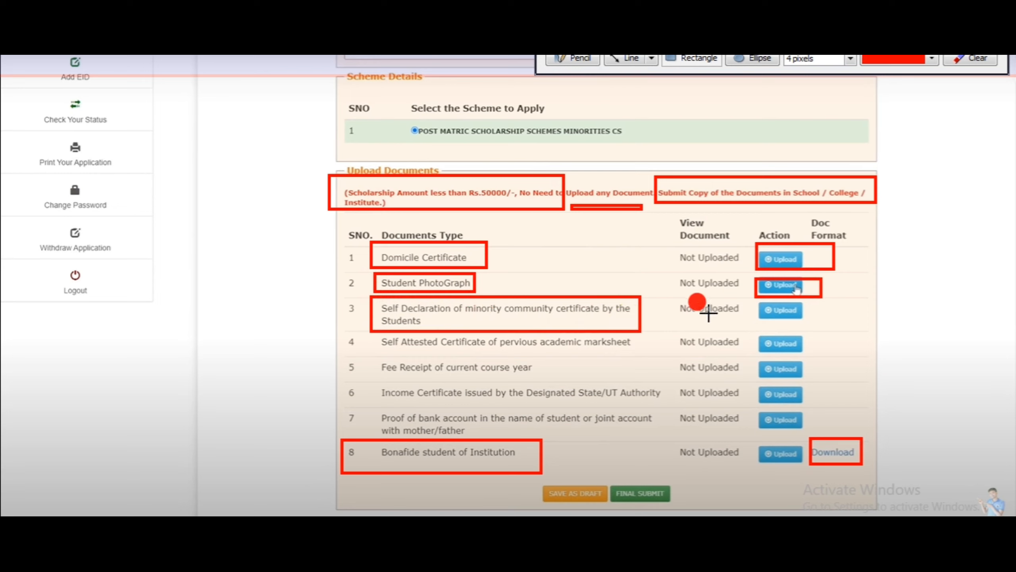
left_click_drag(749, 299, 819, 322)
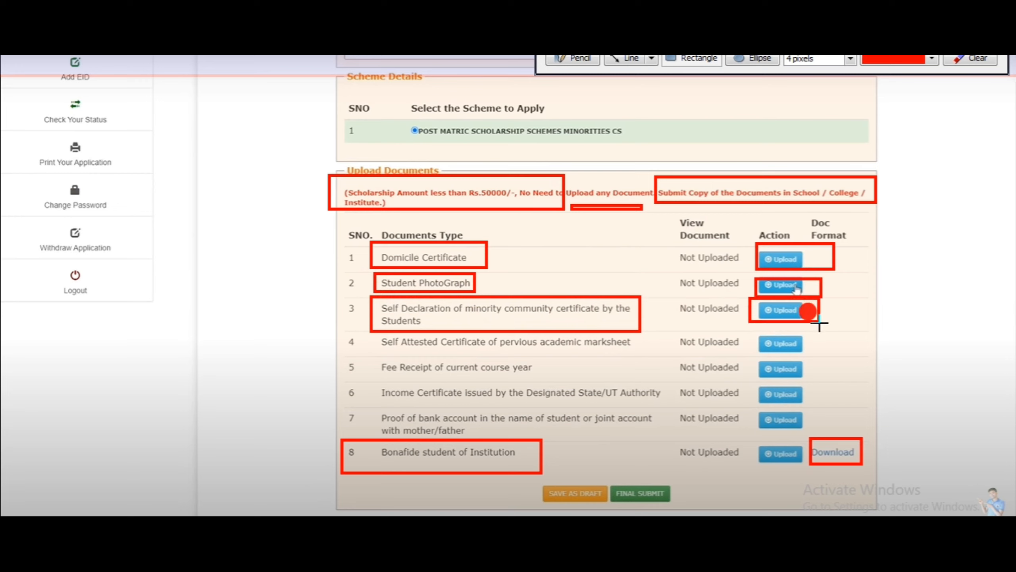
left_click_drag(373, 333, 641, 352)
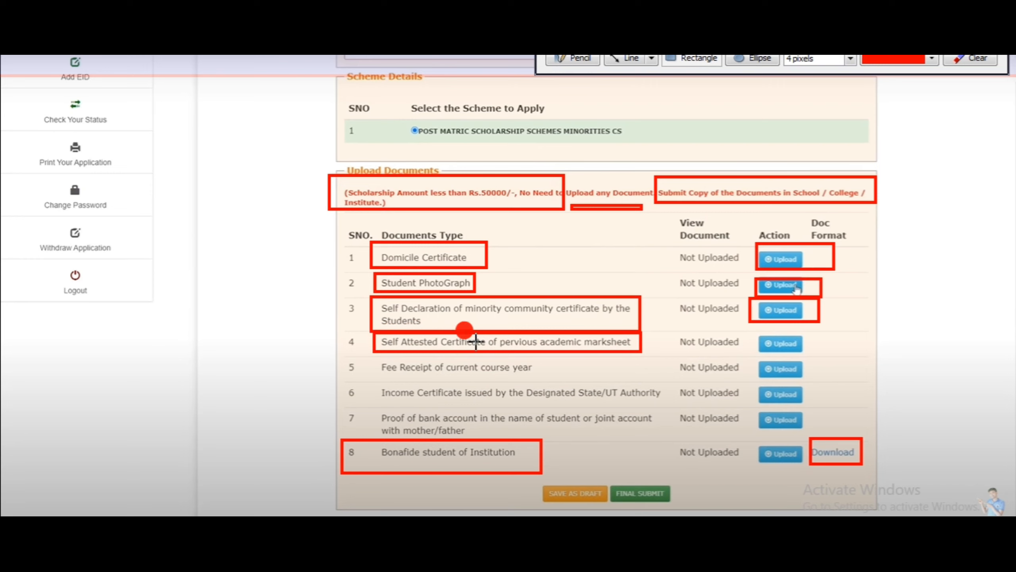
left_click_drag(695, 332, 815, 351)
left_click_drag(371, 359, 550, 377)
left_click_drag(688, 355, 821, 378)
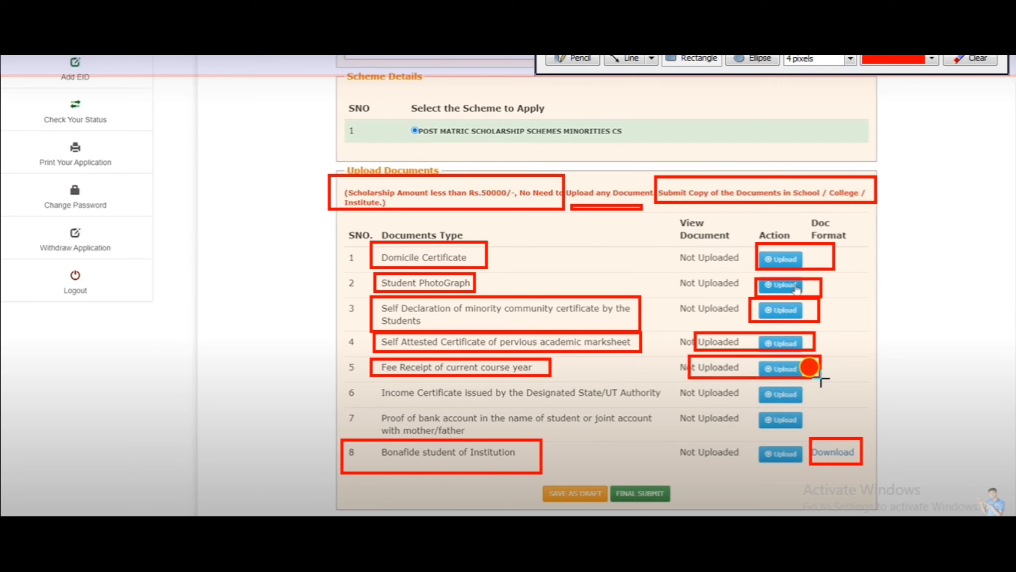
mouse_move(369, 378)
left_mouse_down()
mouse_move(434, 402)
mouse_move(821, 399)
left_mouse_up()
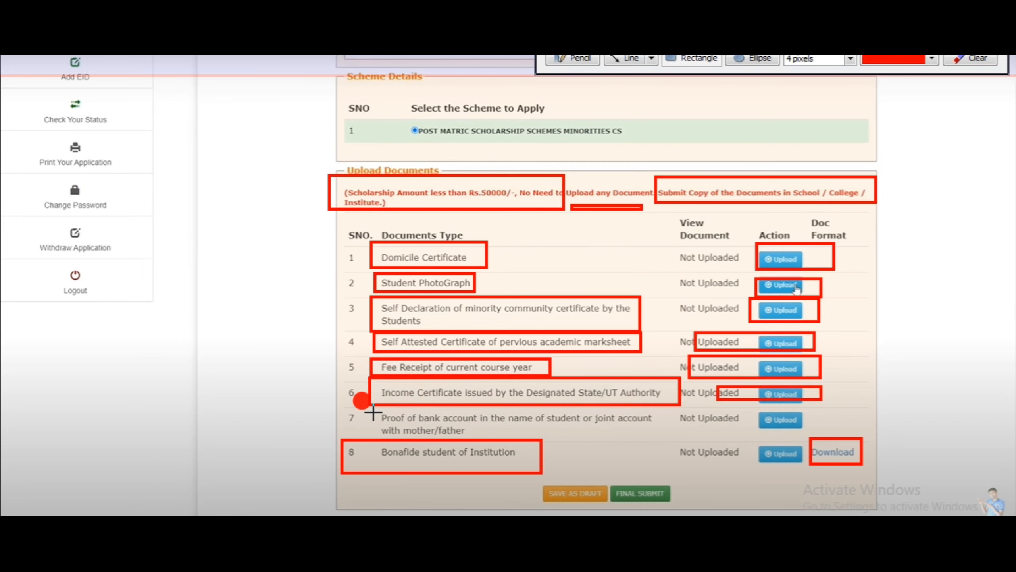
left_click_drag(372, 413, 658, 435)
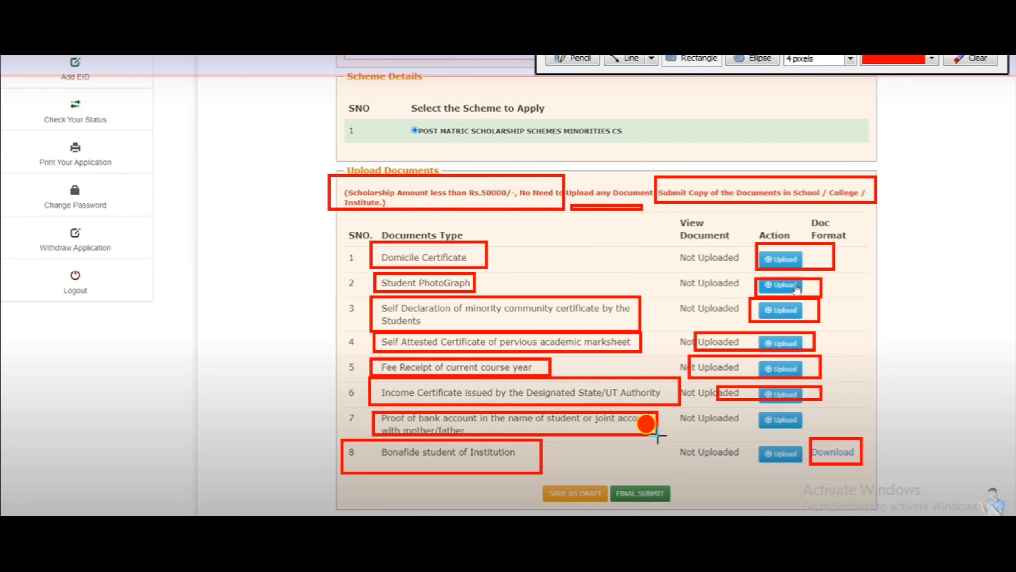
left_click_drag(759, 411, 813, 429)
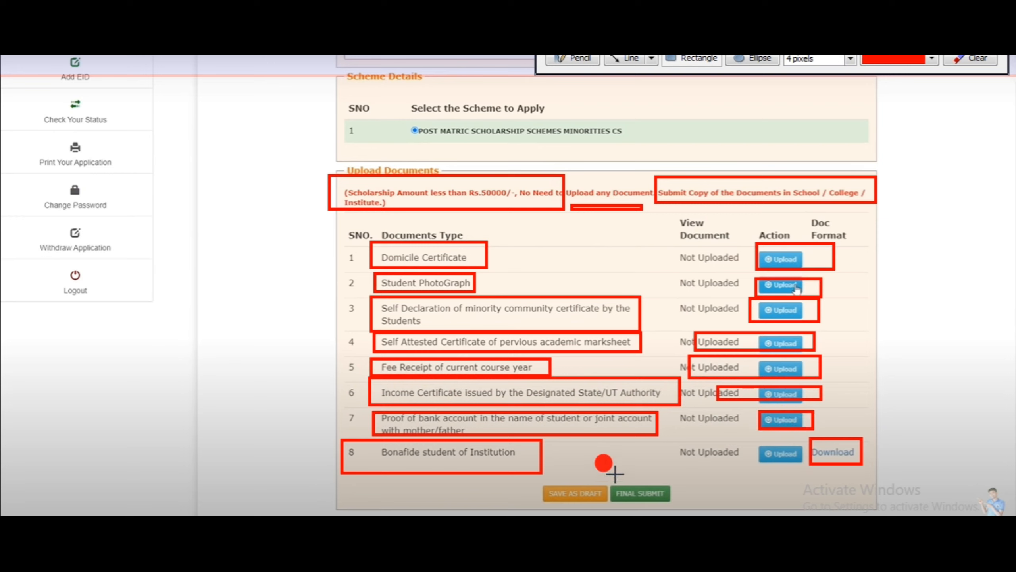
left_click_drag(615, 474, 686, 502)
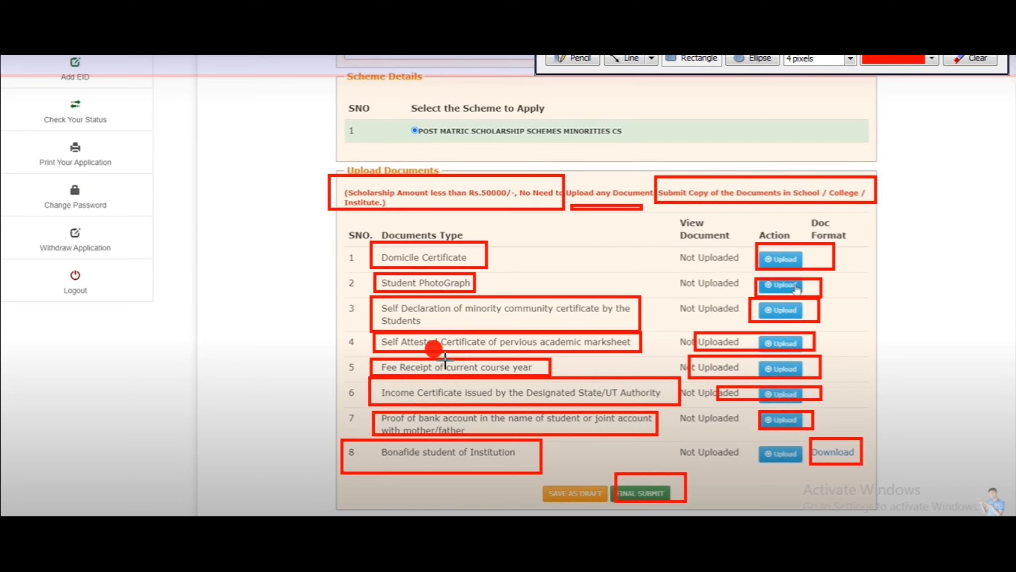
key("Escape")
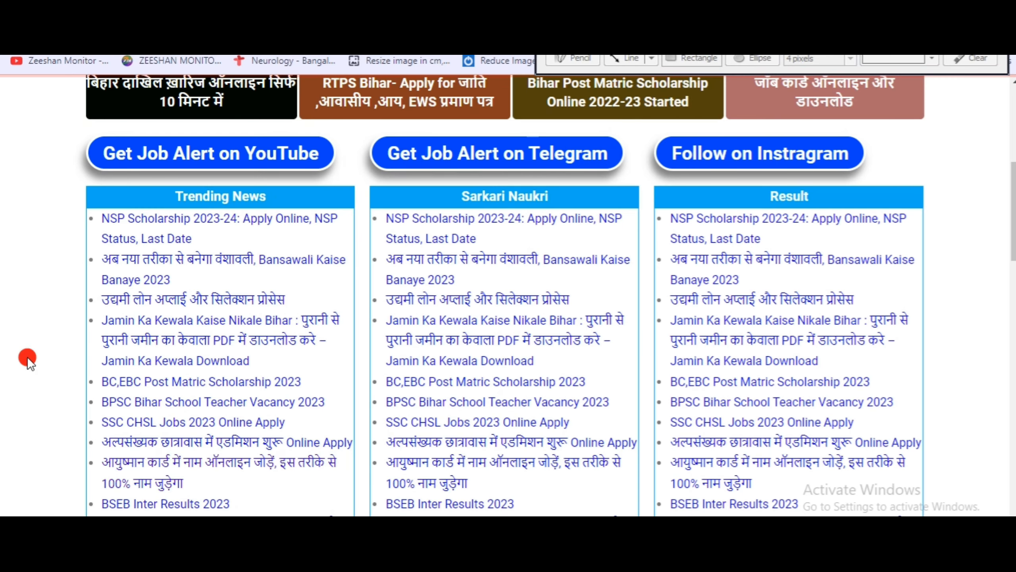
scroll(27, 356, "up", 3)
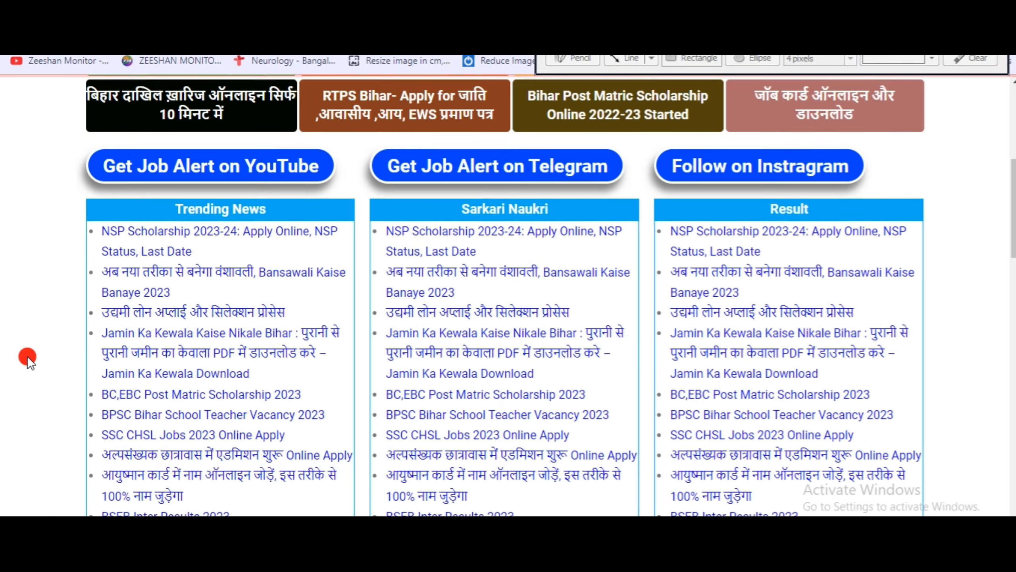
scroll(27, 355, "up", 5)
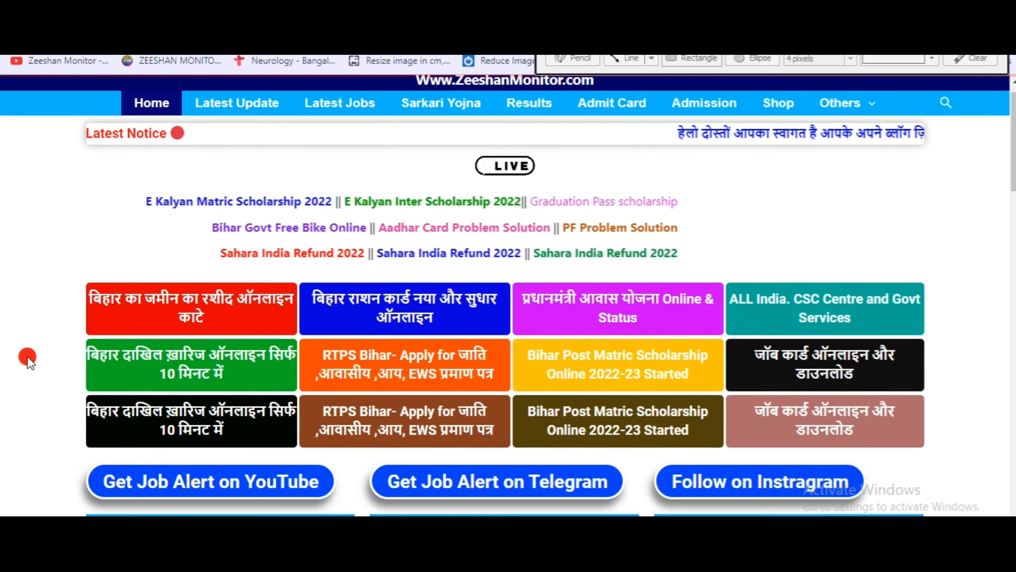
scroll(27, 355, "down", 6)
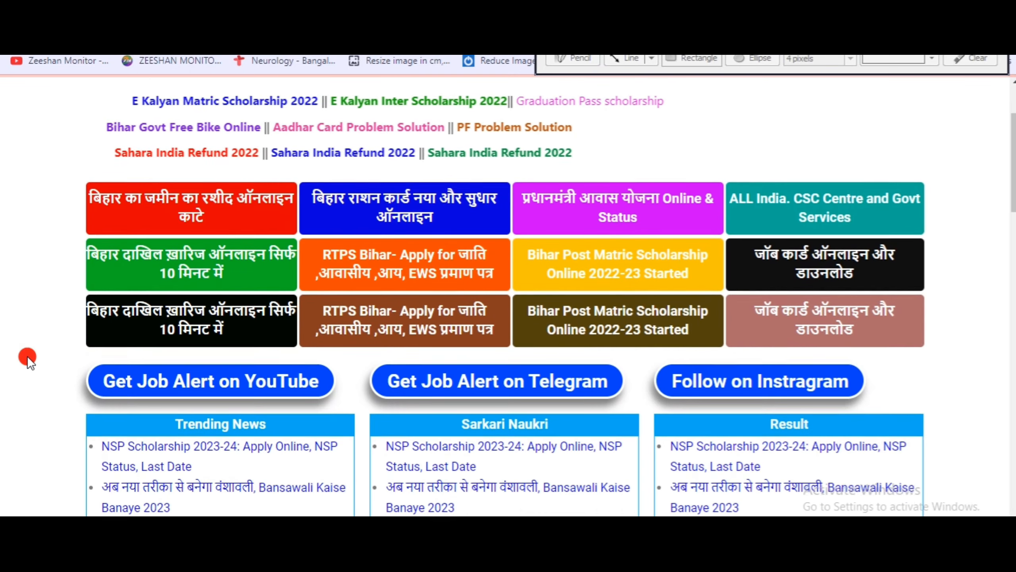
scroll(27, 356, "up", 8)
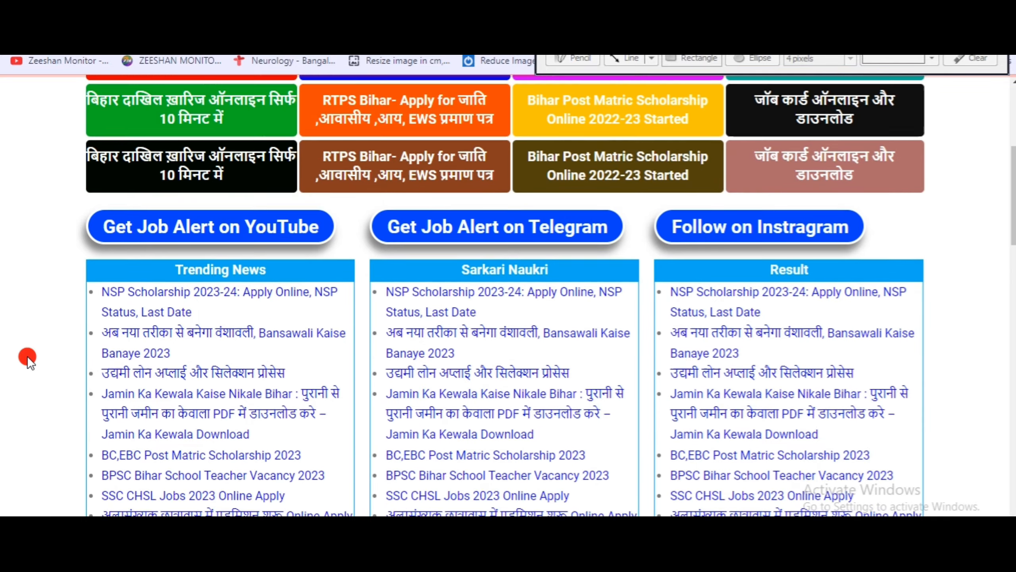
scroll(27, 356, "up", 1)
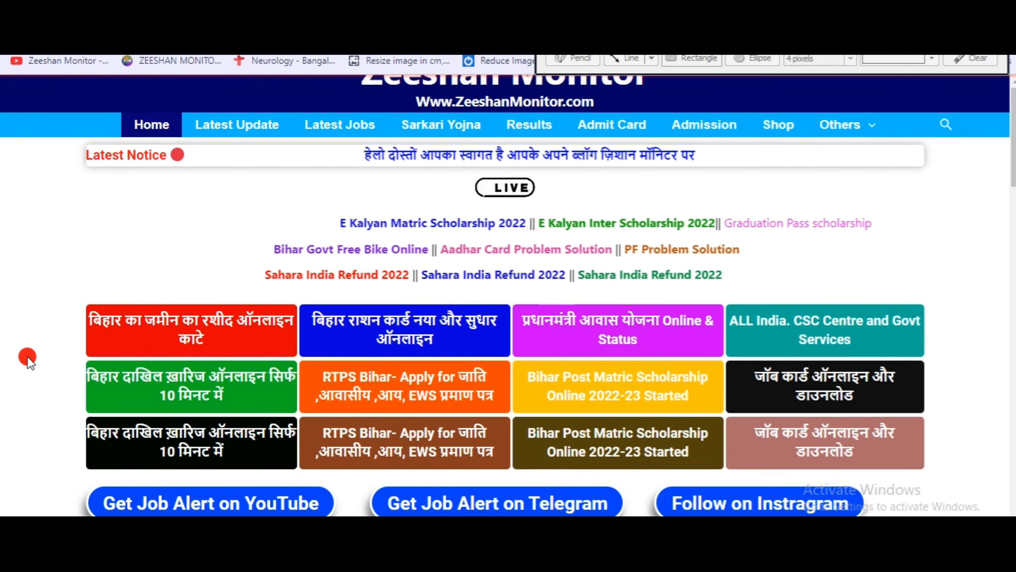
scroll(27, 356, "down", 5)
scroll(27, 355, "down", 7)
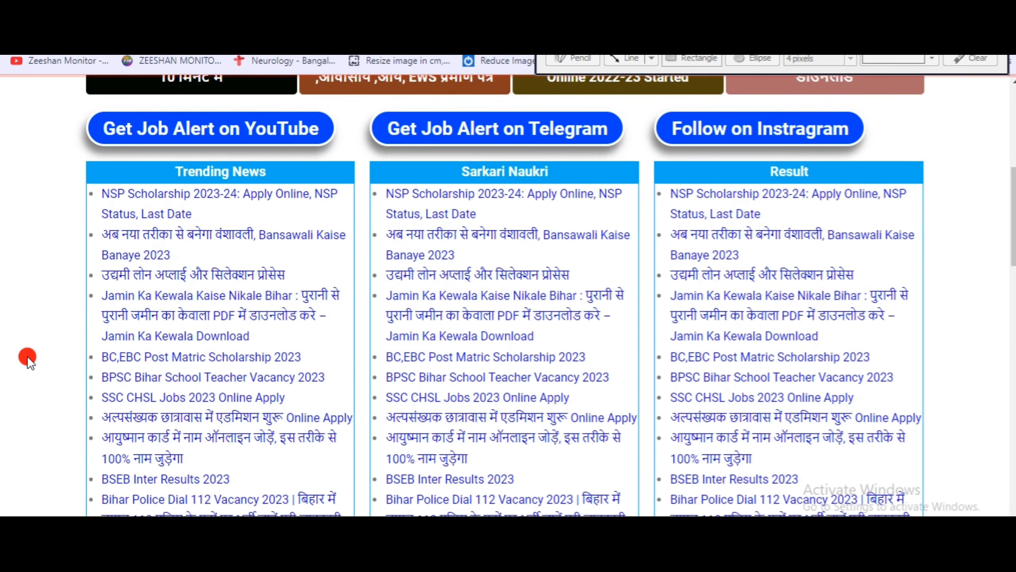
scroll(27, 356, "down", 6)
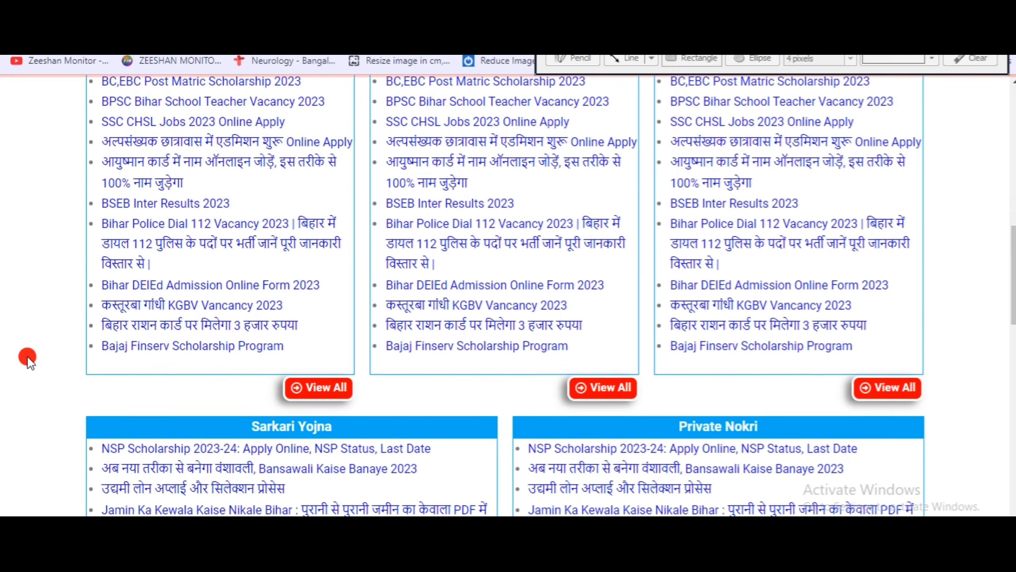
scroll(27, 356, "up", 15)
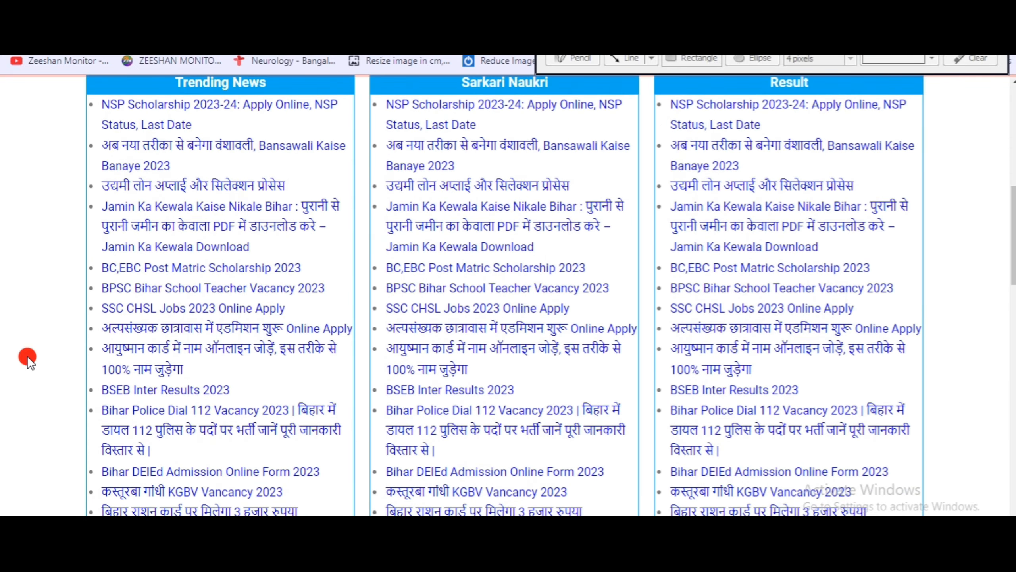
scroll(27, 356, "up", 3)
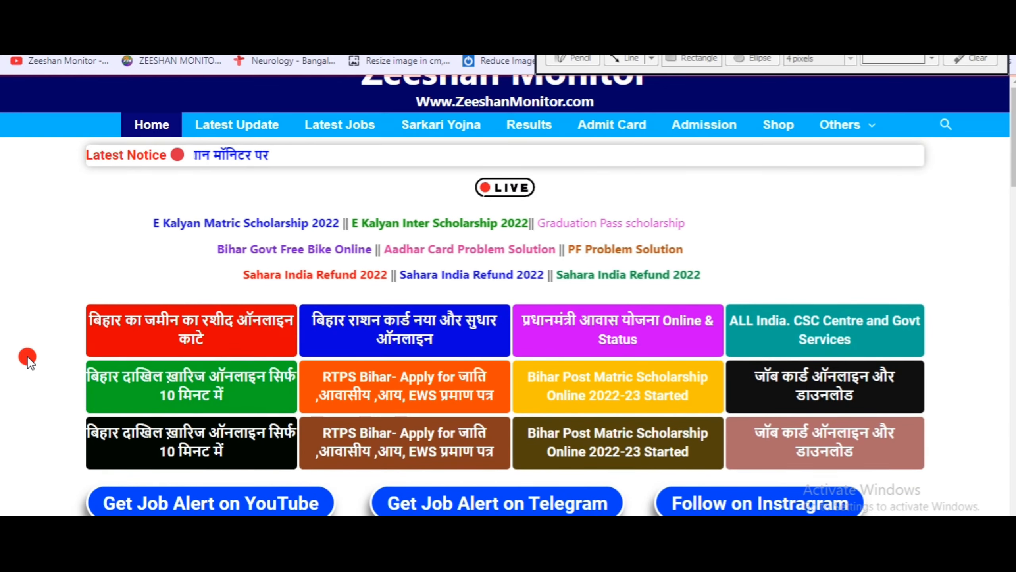
scroll(27, 356, "down", 4)
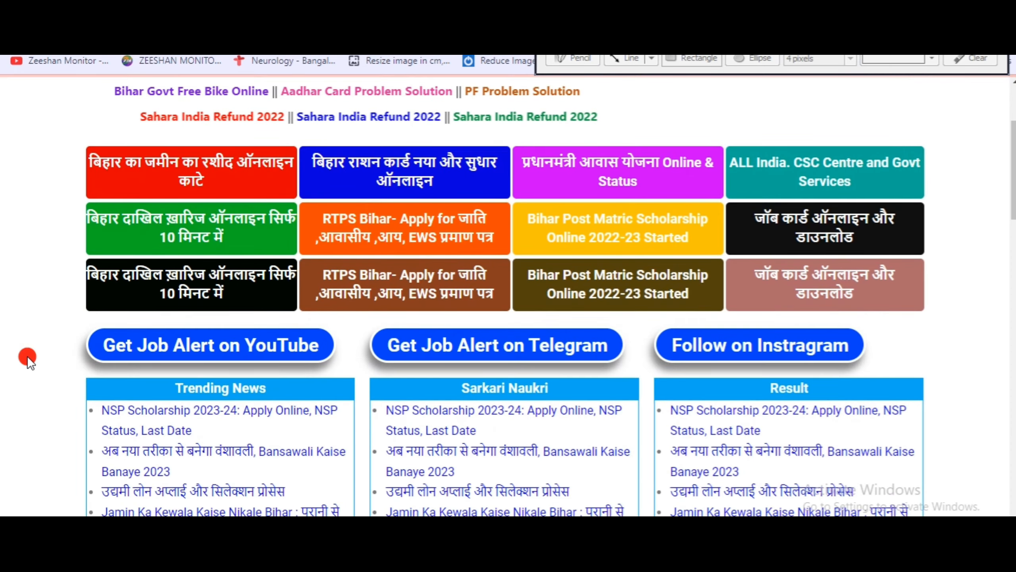
scroll(27, 356, "down", 4)
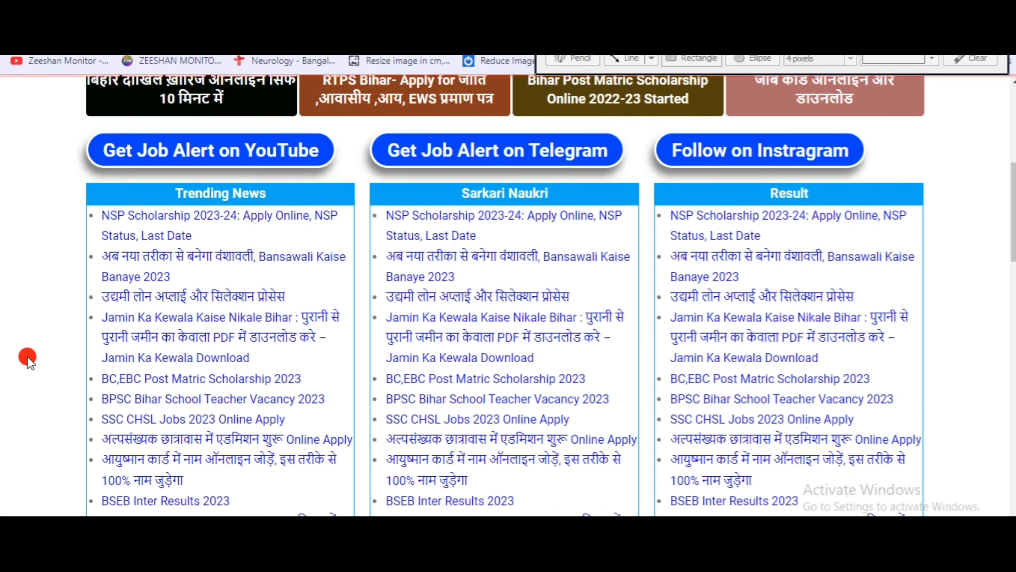
scroll(27, 356, "down", 3)
scroll(27, 356, "down", 5)
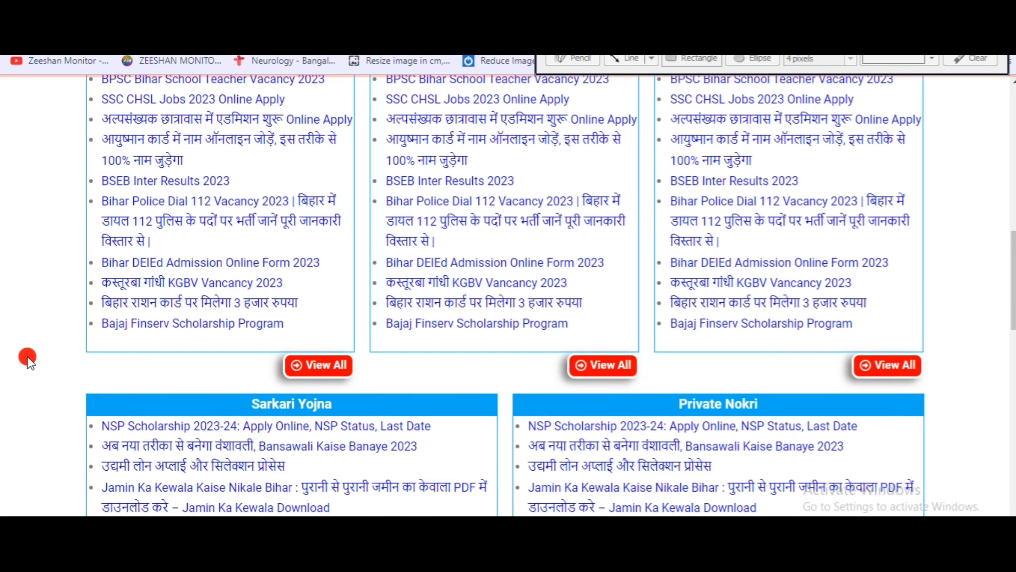
scroll(27, 355, "up", 5)
scroll(27, 355, "up", 10)
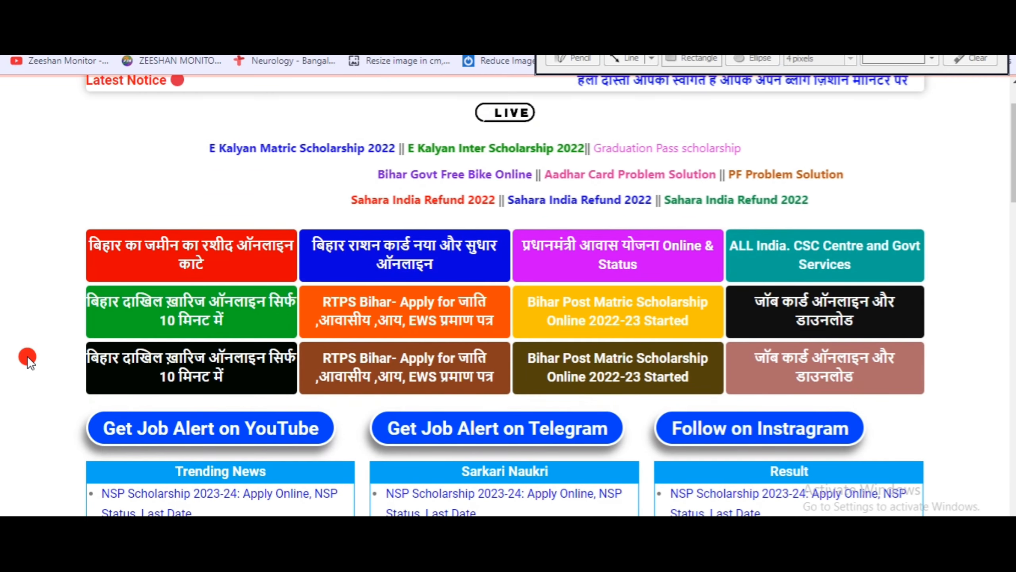